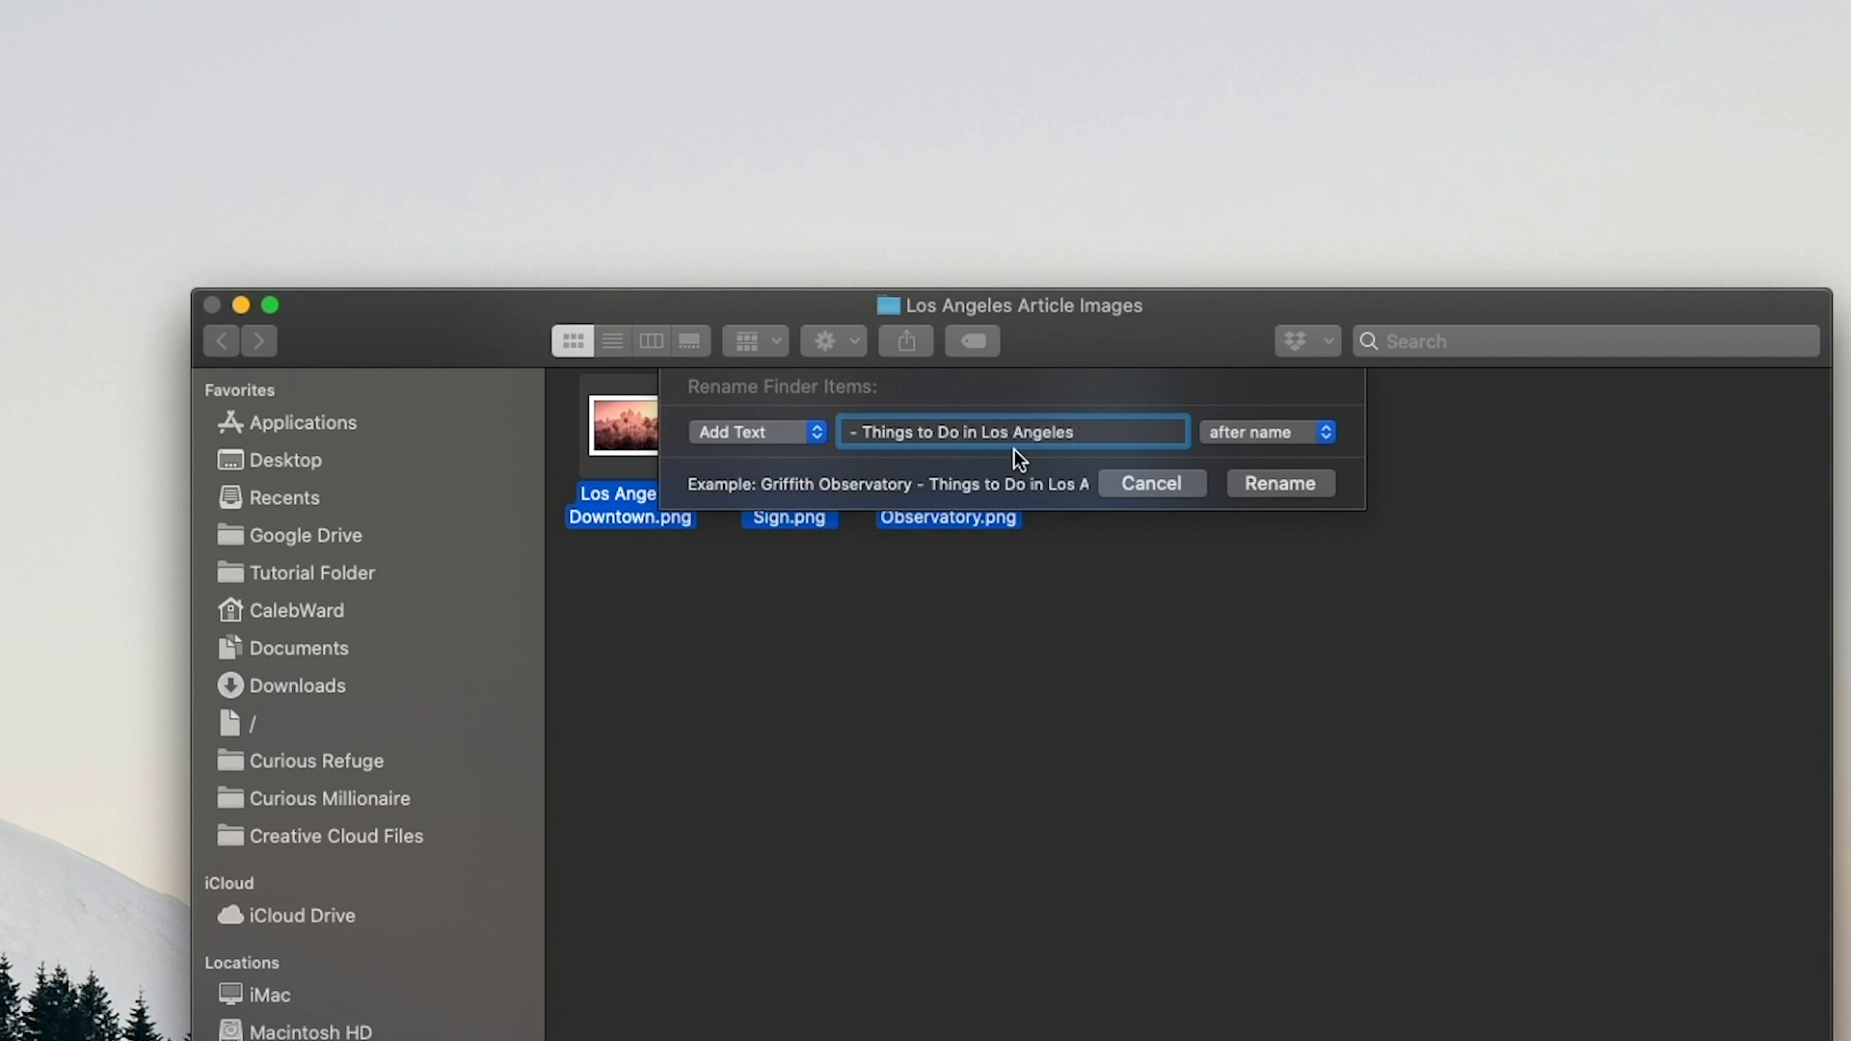
Add "- Things to Do in Los Angeles" after the names of the selected images, and show the folder as a list
click(1236, 440)
click(1254, 432)
click(1278, 482)
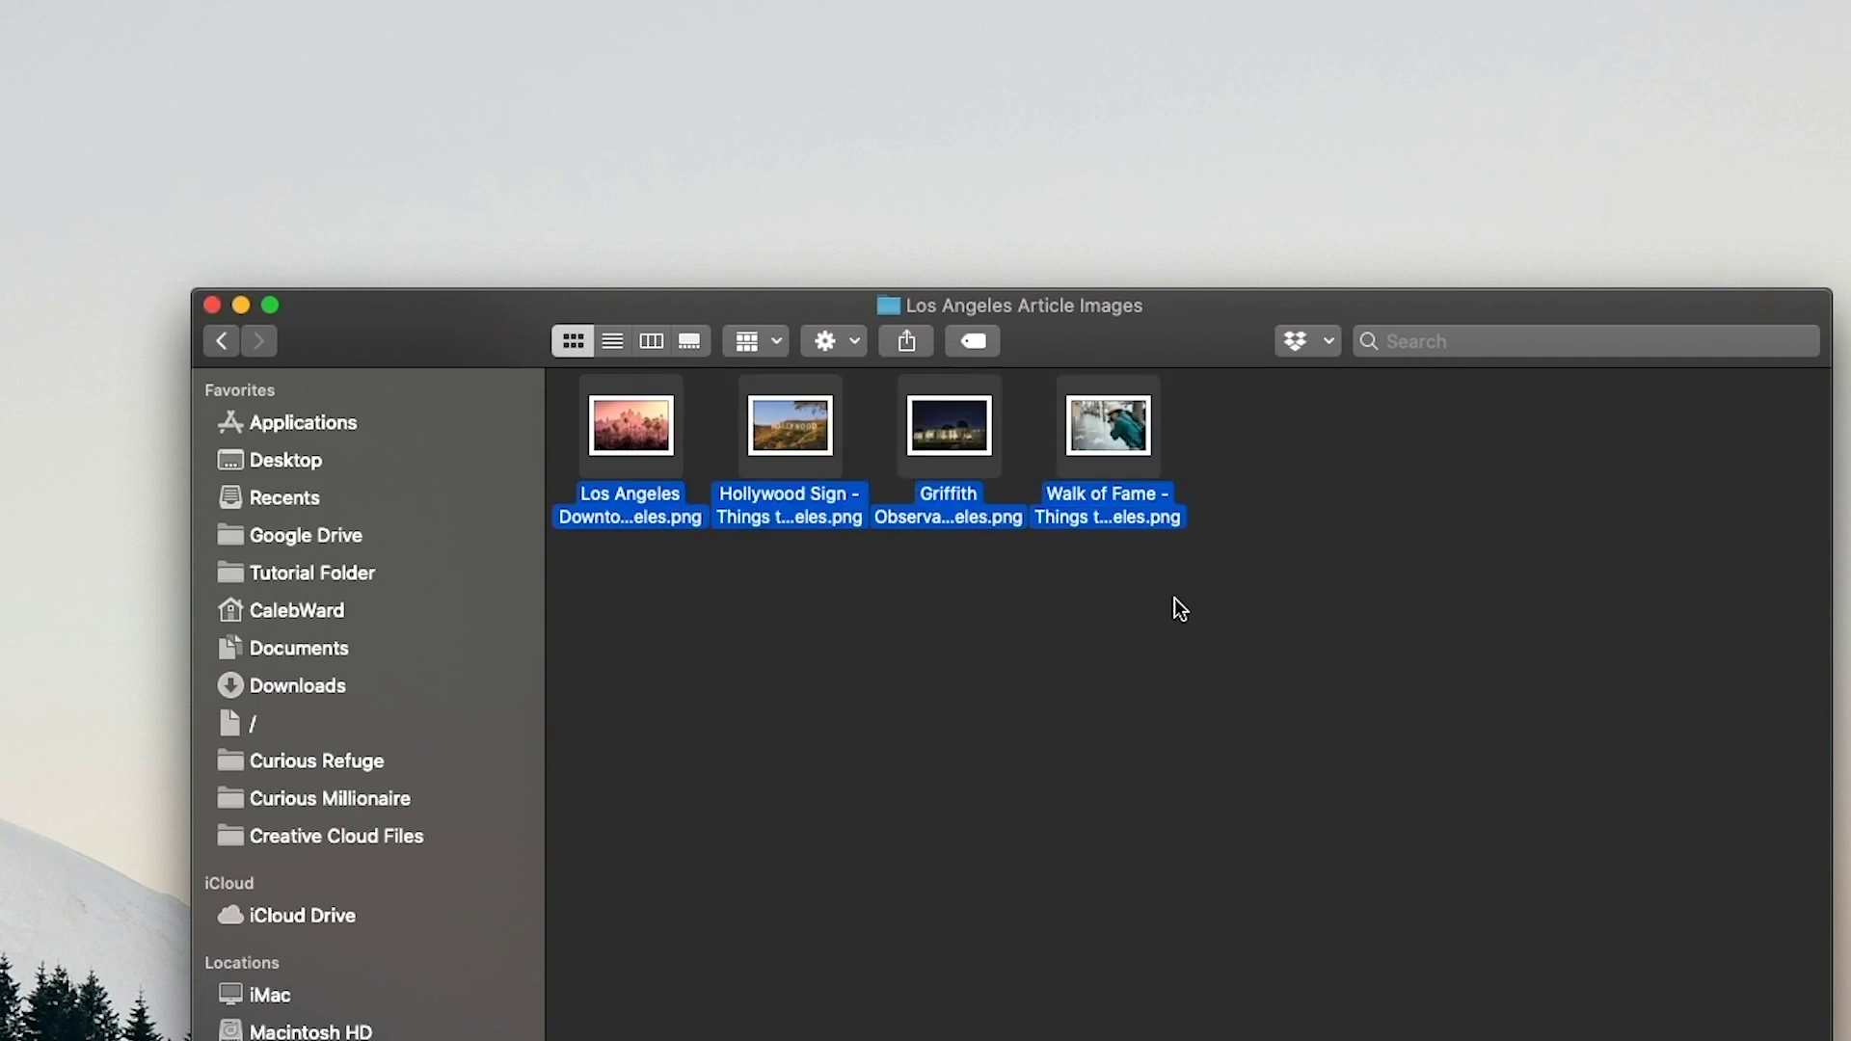
click(666, 554)
click(614, 343)
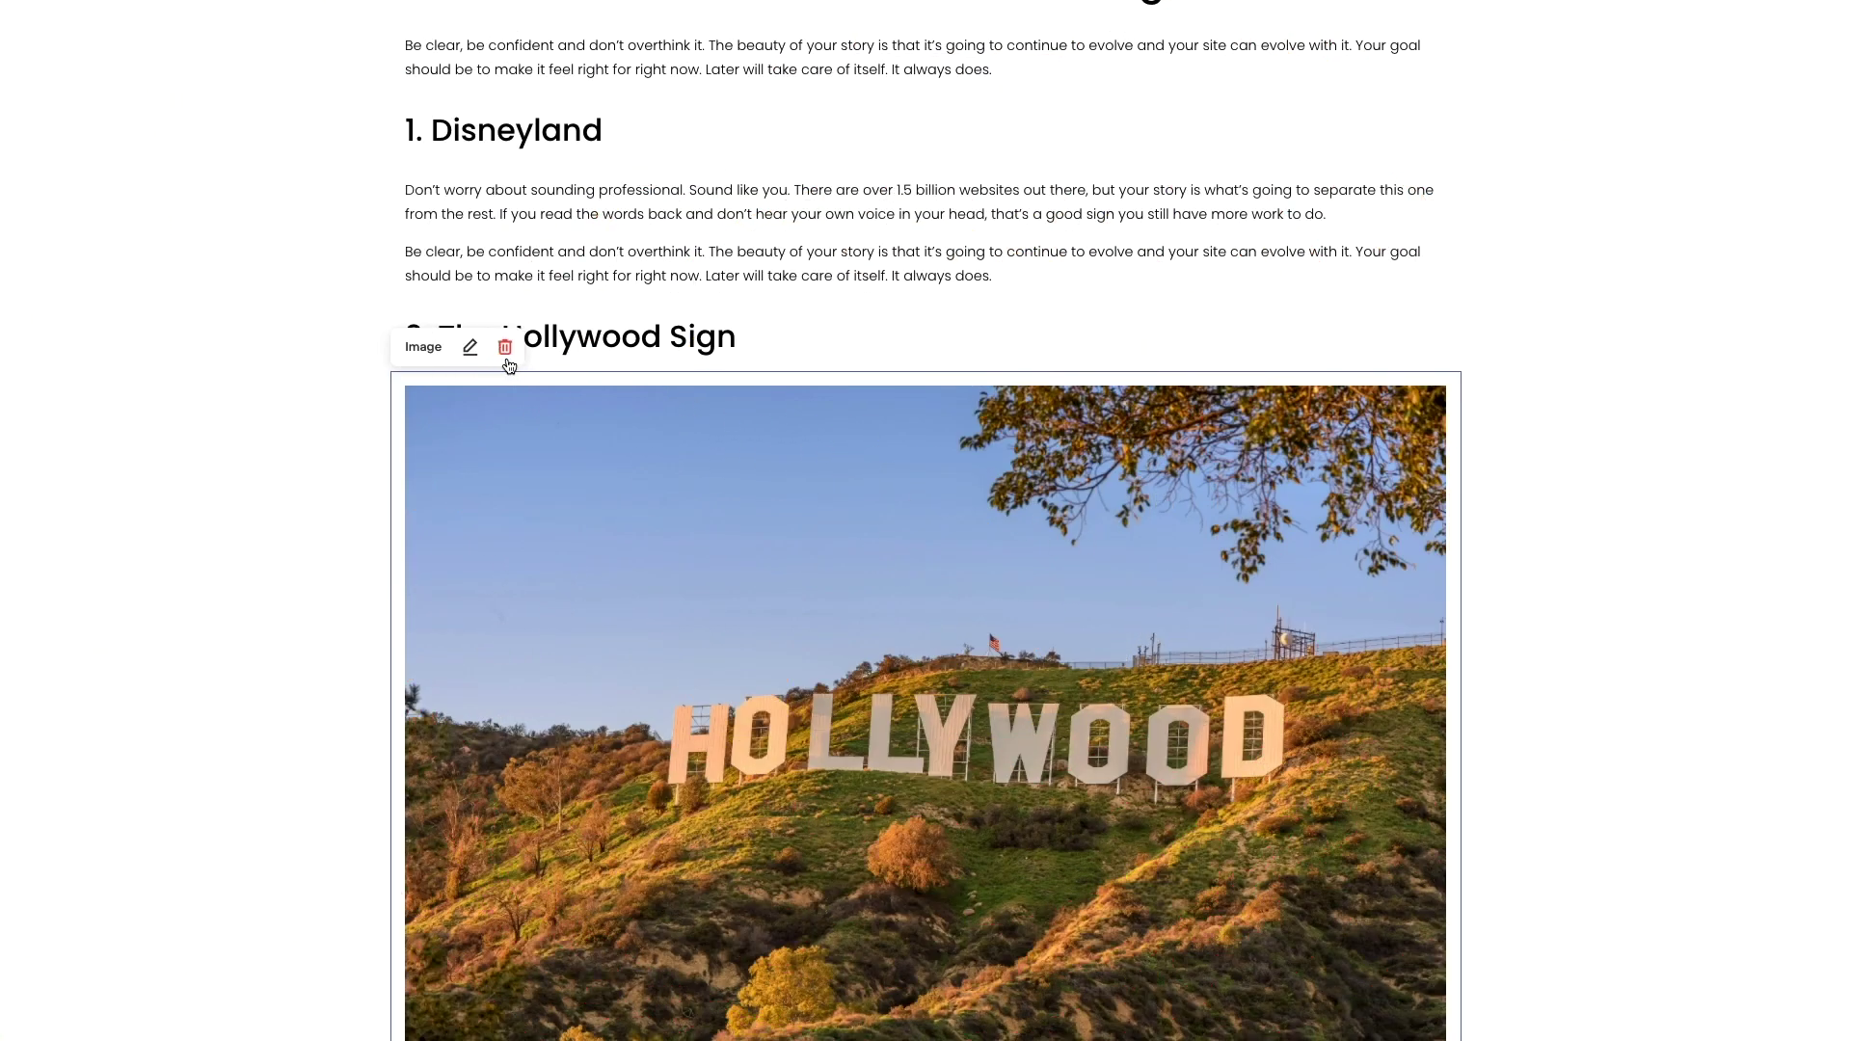
Remove the .png extension from the Hollywood Sign image block's filename, leaving "Hollywood Sign - Things to Do in Los Angeles"
click(1003, 323)
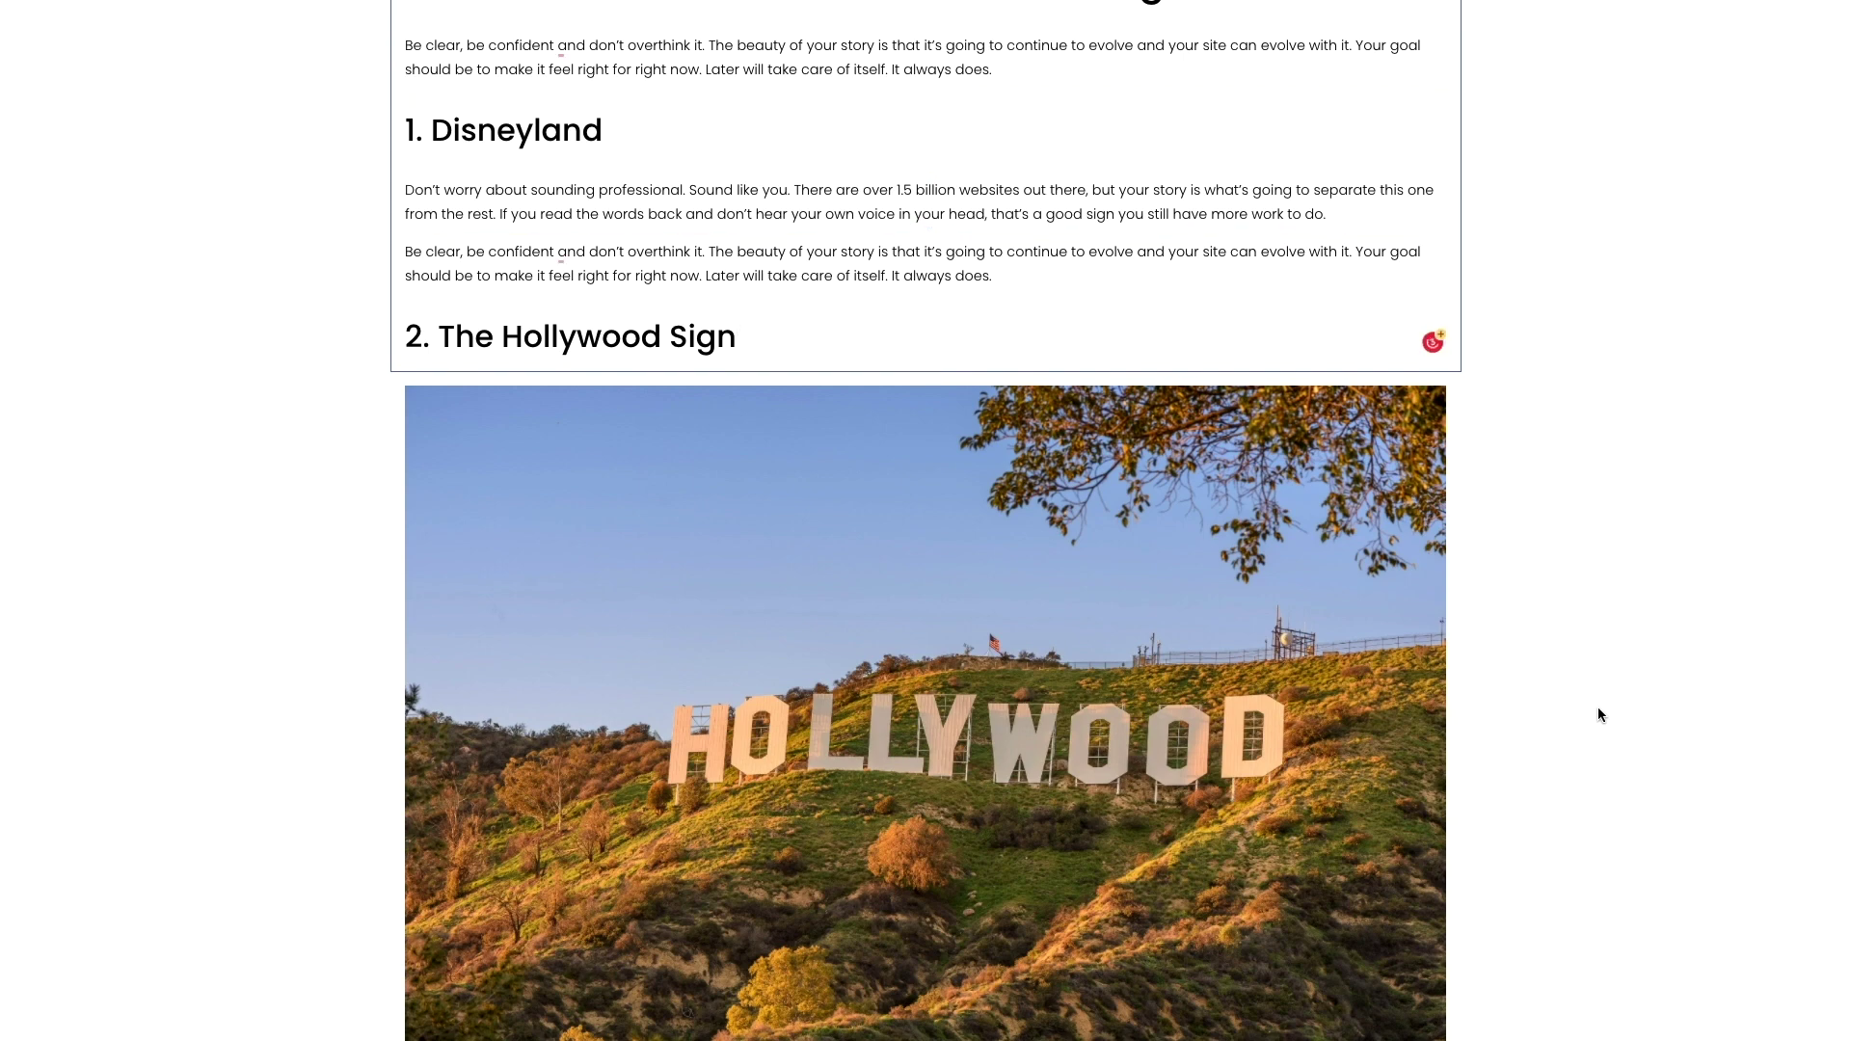
click(559, 487)
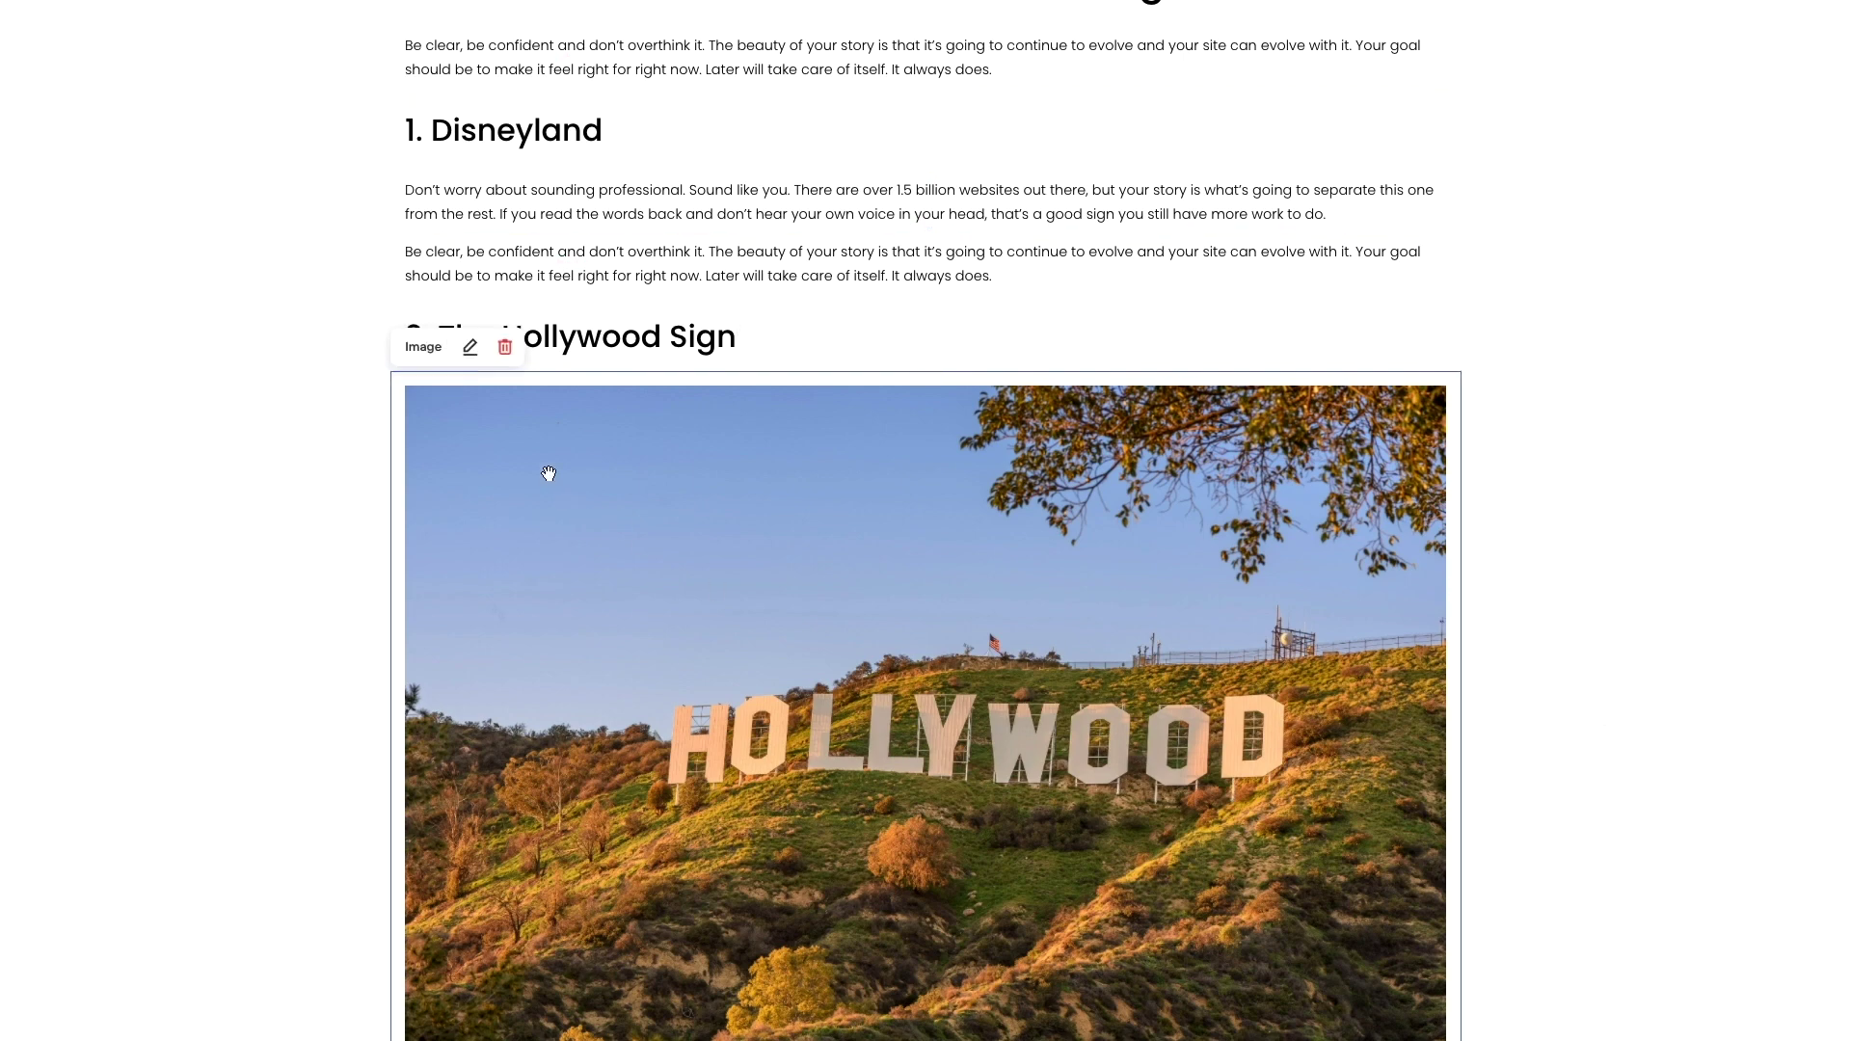
click(472, 349)
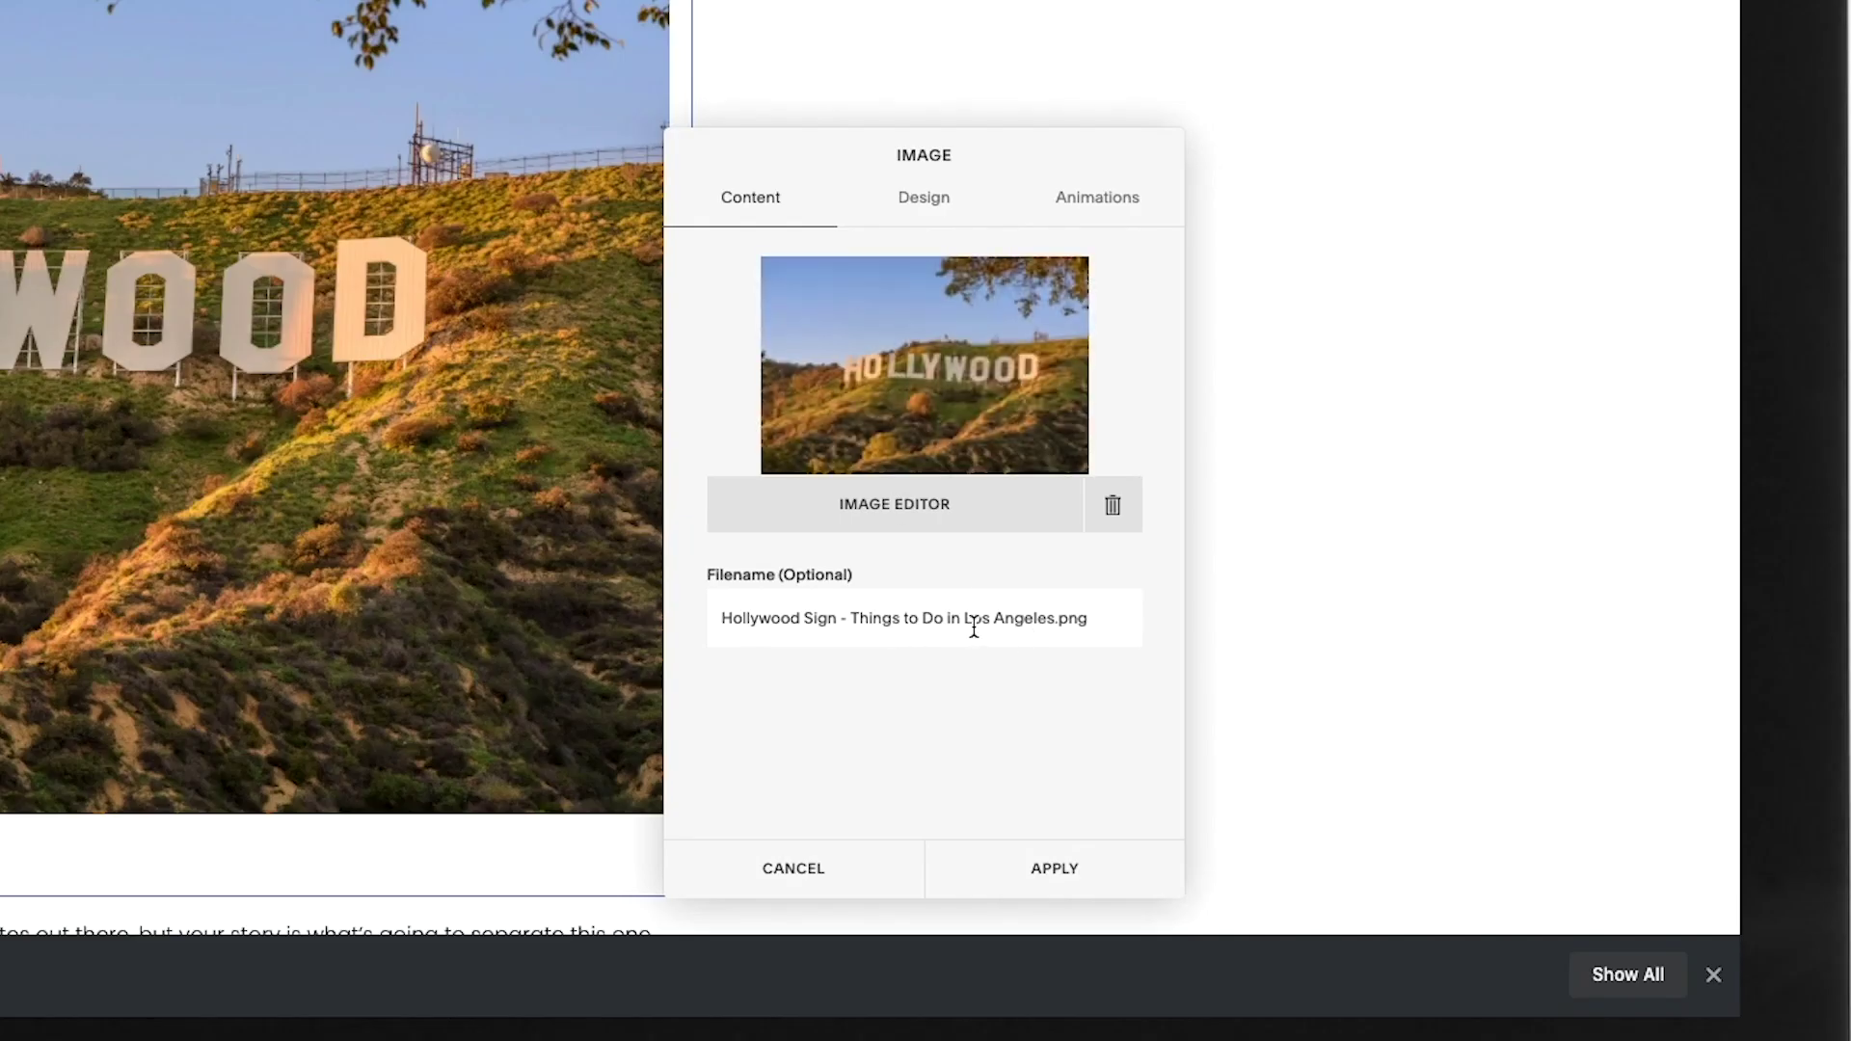
drag(1054, 622, 1124, 622)
key(BackSpace)
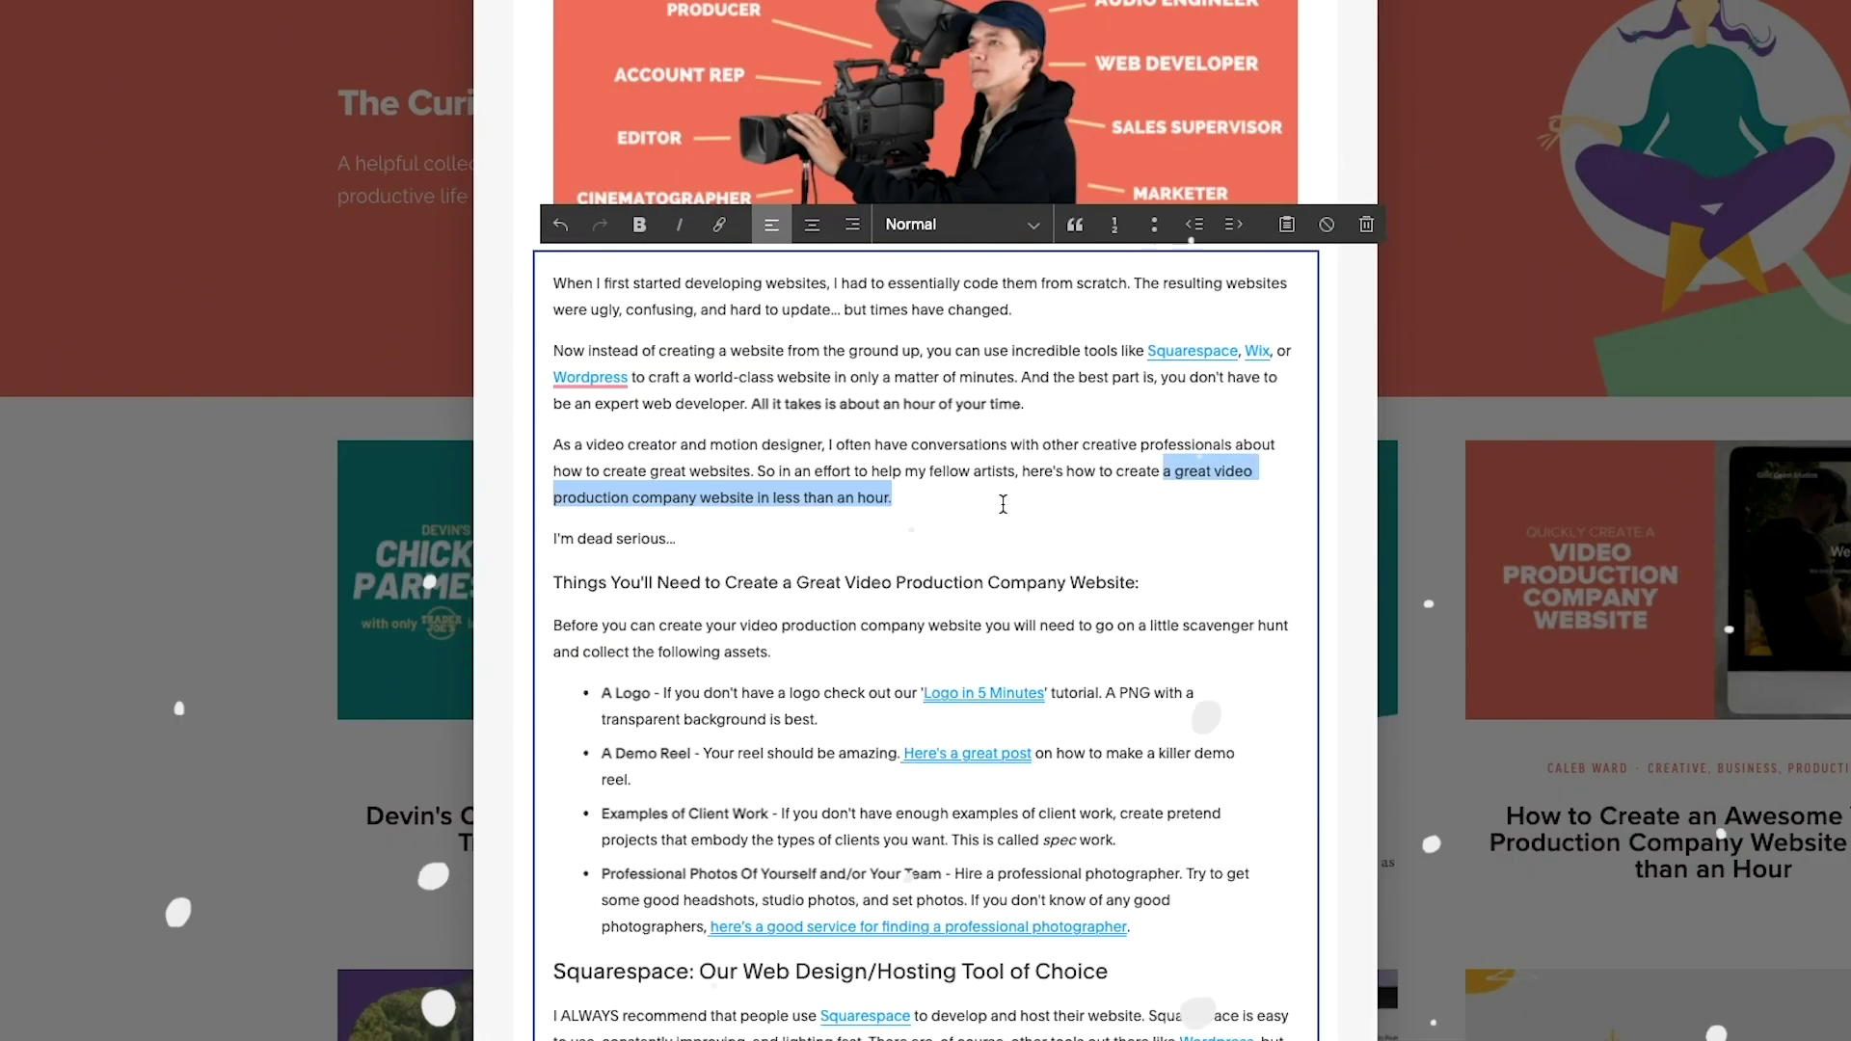
Link "a great video production company website" to a site page, searching for "Video Pro" and choosing Productivity Article & Video Feed
drag(893, 498, 746, 500)
key(ctrl+k)
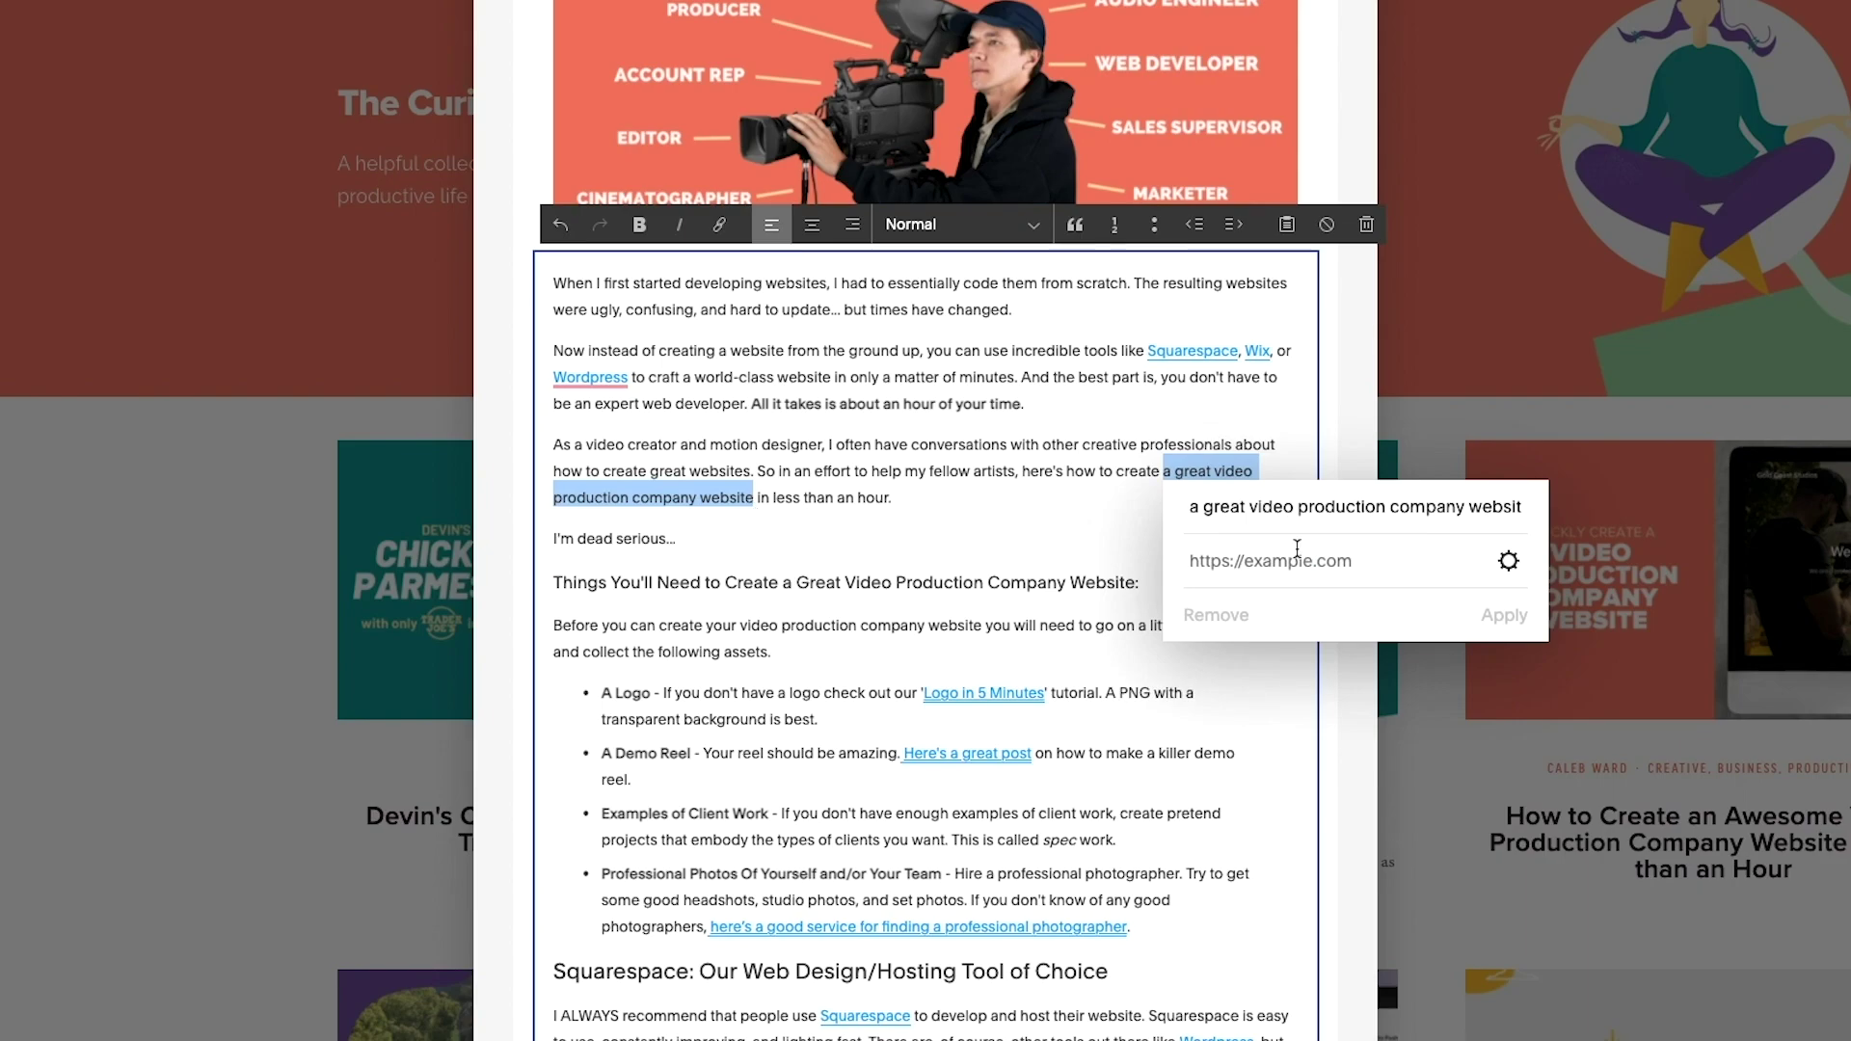
click(1509, 561)
click(457, 338)
click(912, 359)
text(/Video Pro)
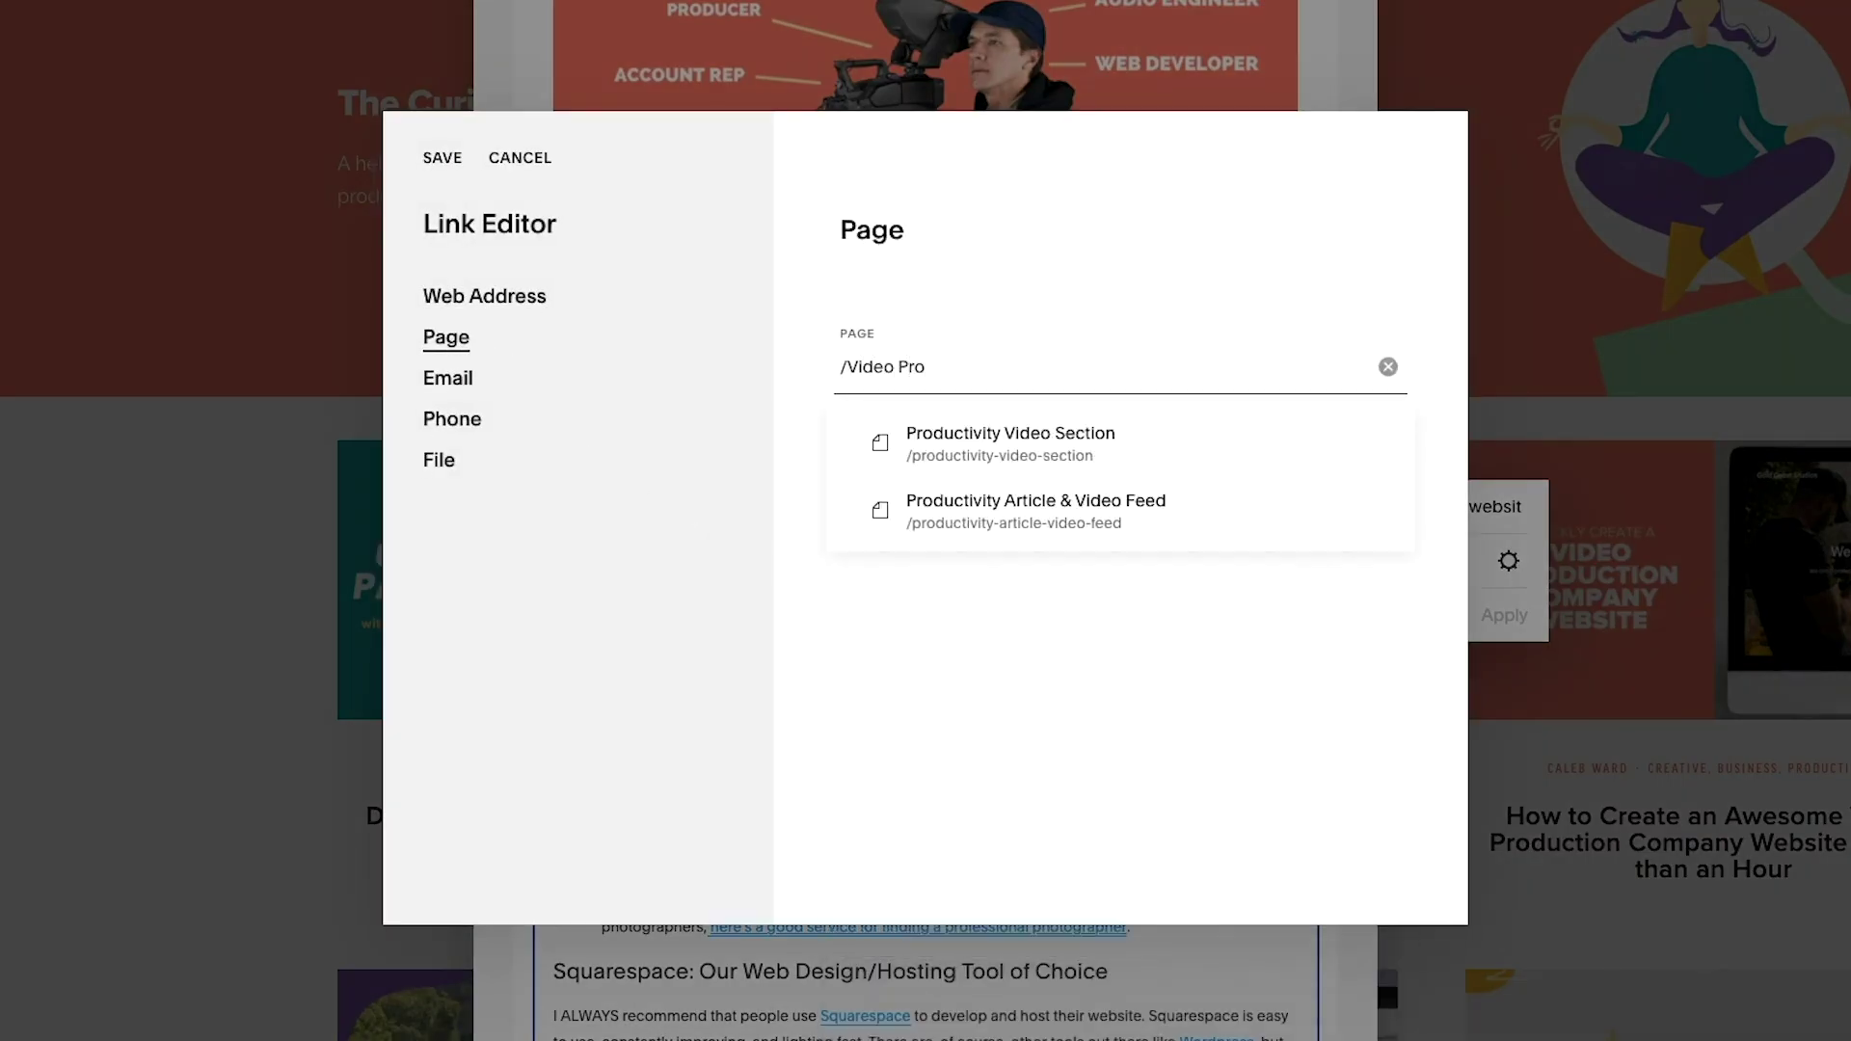
click(1028, 503)
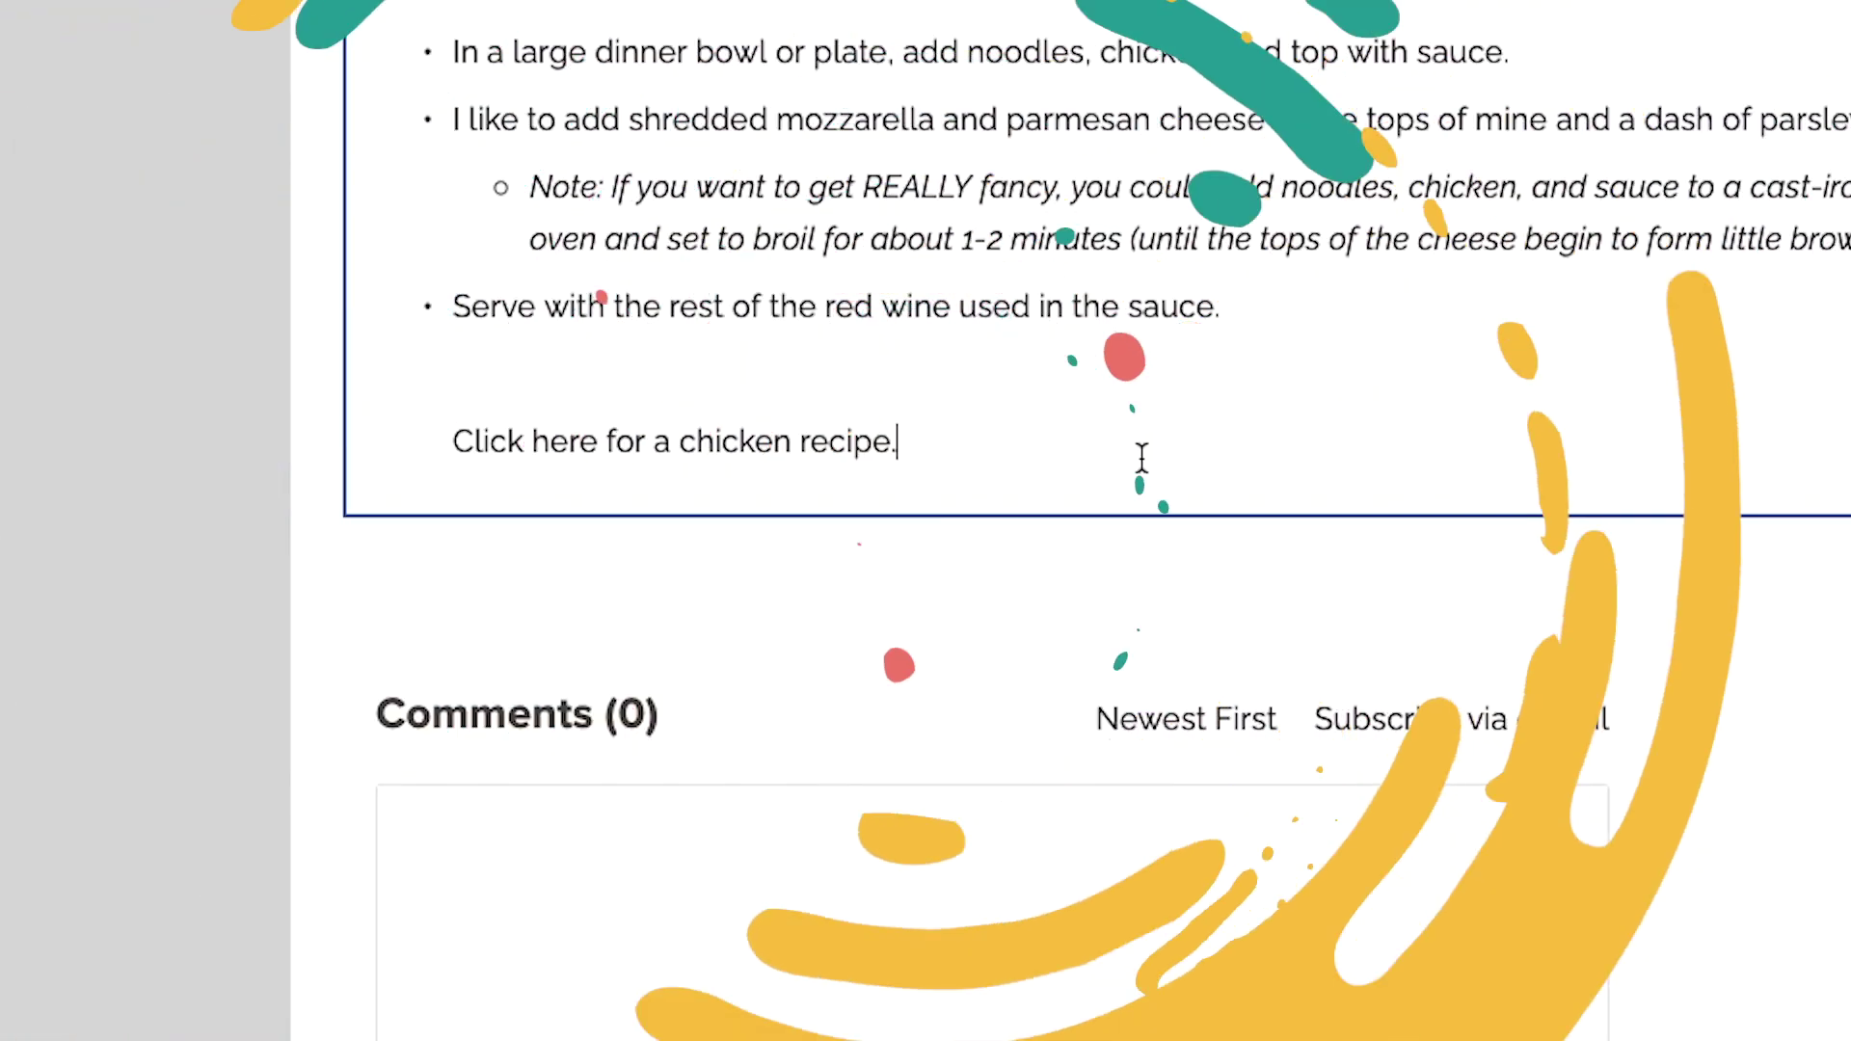
Replace the sentence "Click here for a chicken recipe." with "I've created a great parmesan chicken recipe that you'll enjoy."
drag(900, 445, 446, 451)
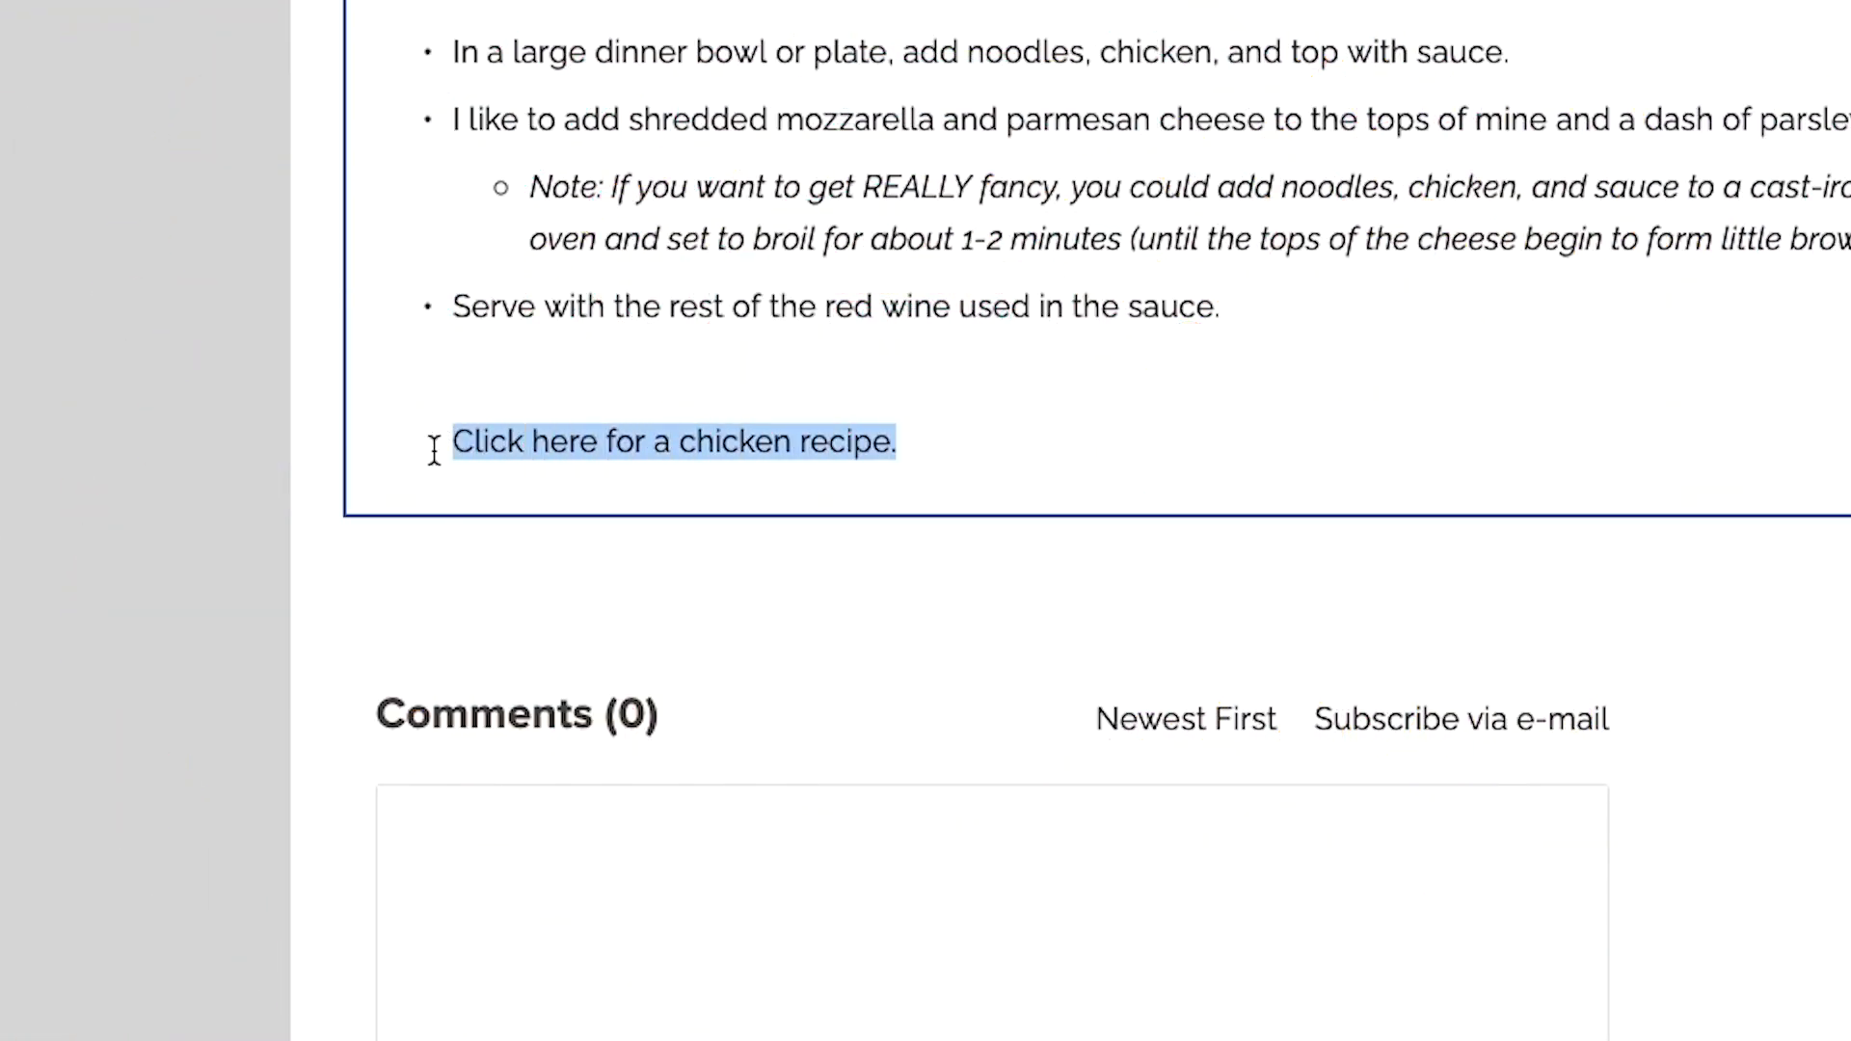
key(BackSpace)
text(I')
text(ve created a great parmesan chicken recipe that you'll enjoy.)
Add a link on the phrase "great parmesan chicken recipe" with the address curiousrefuge.com/chicken
drag(650, 442, 1097, 434)
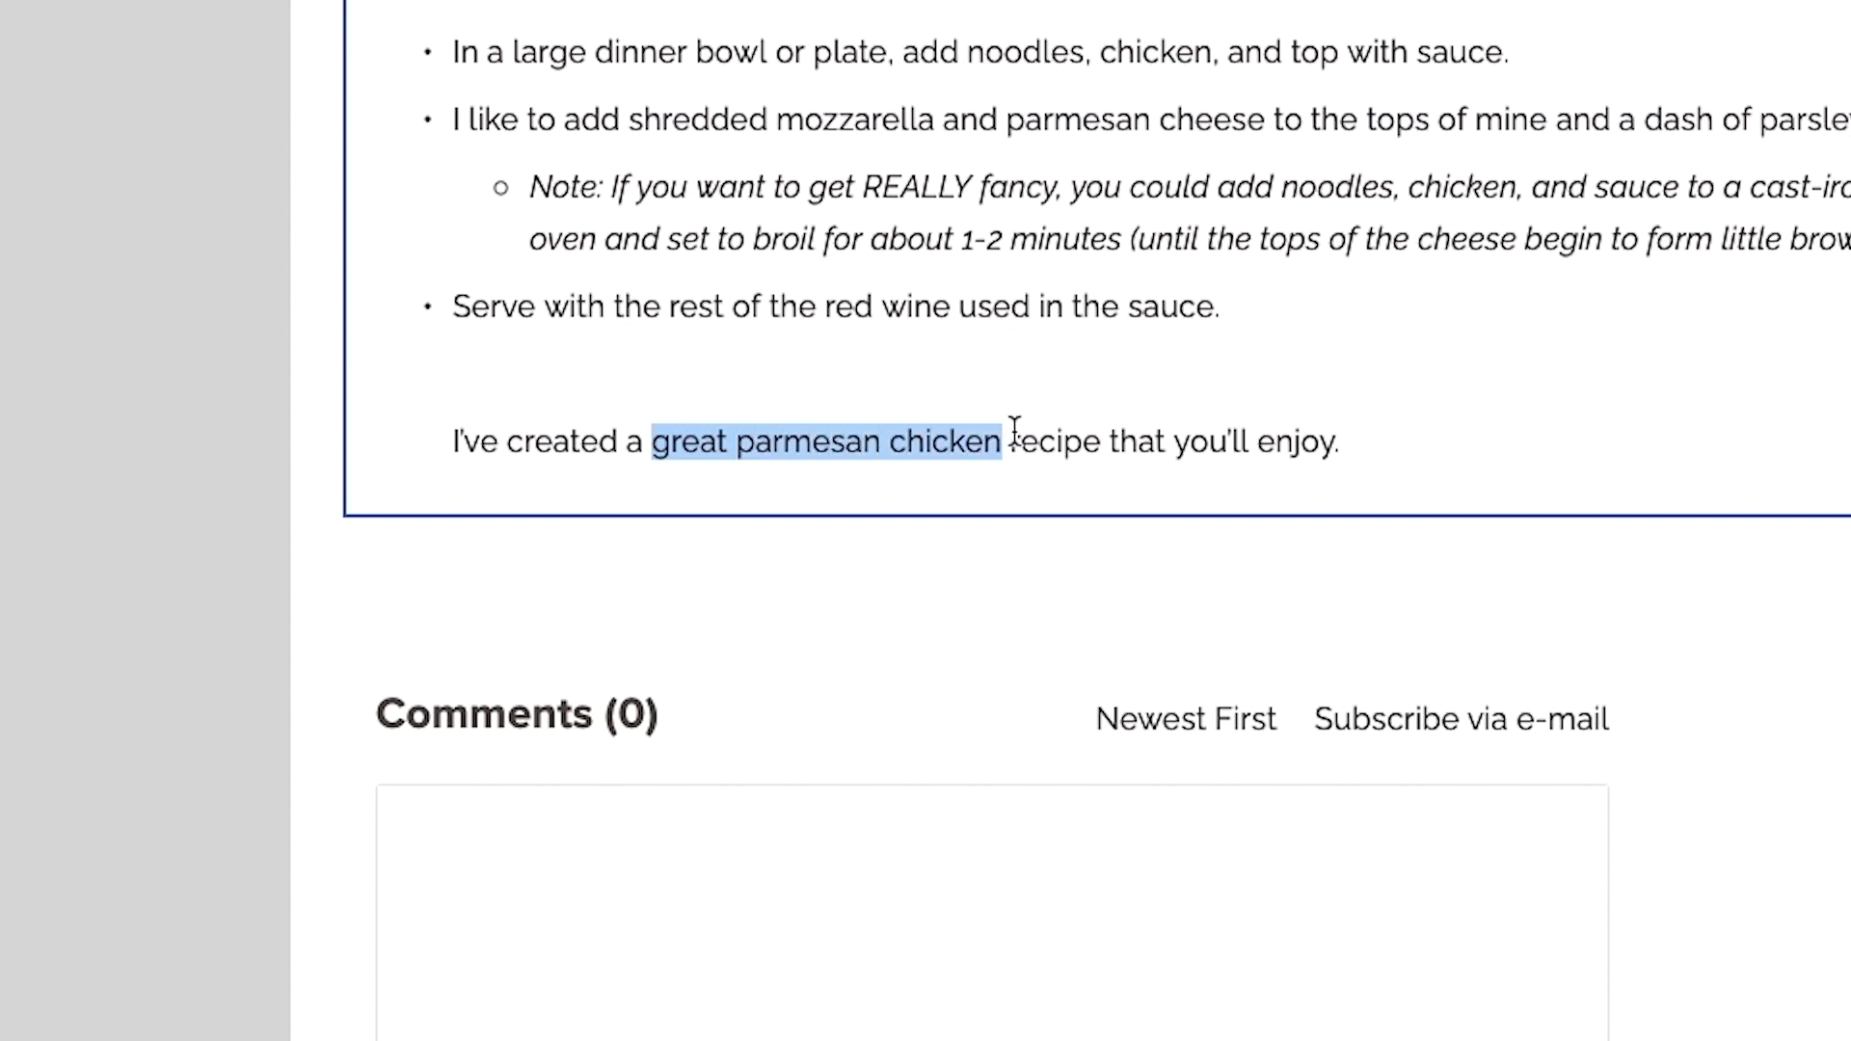
key(ctrl+k)
text(c)
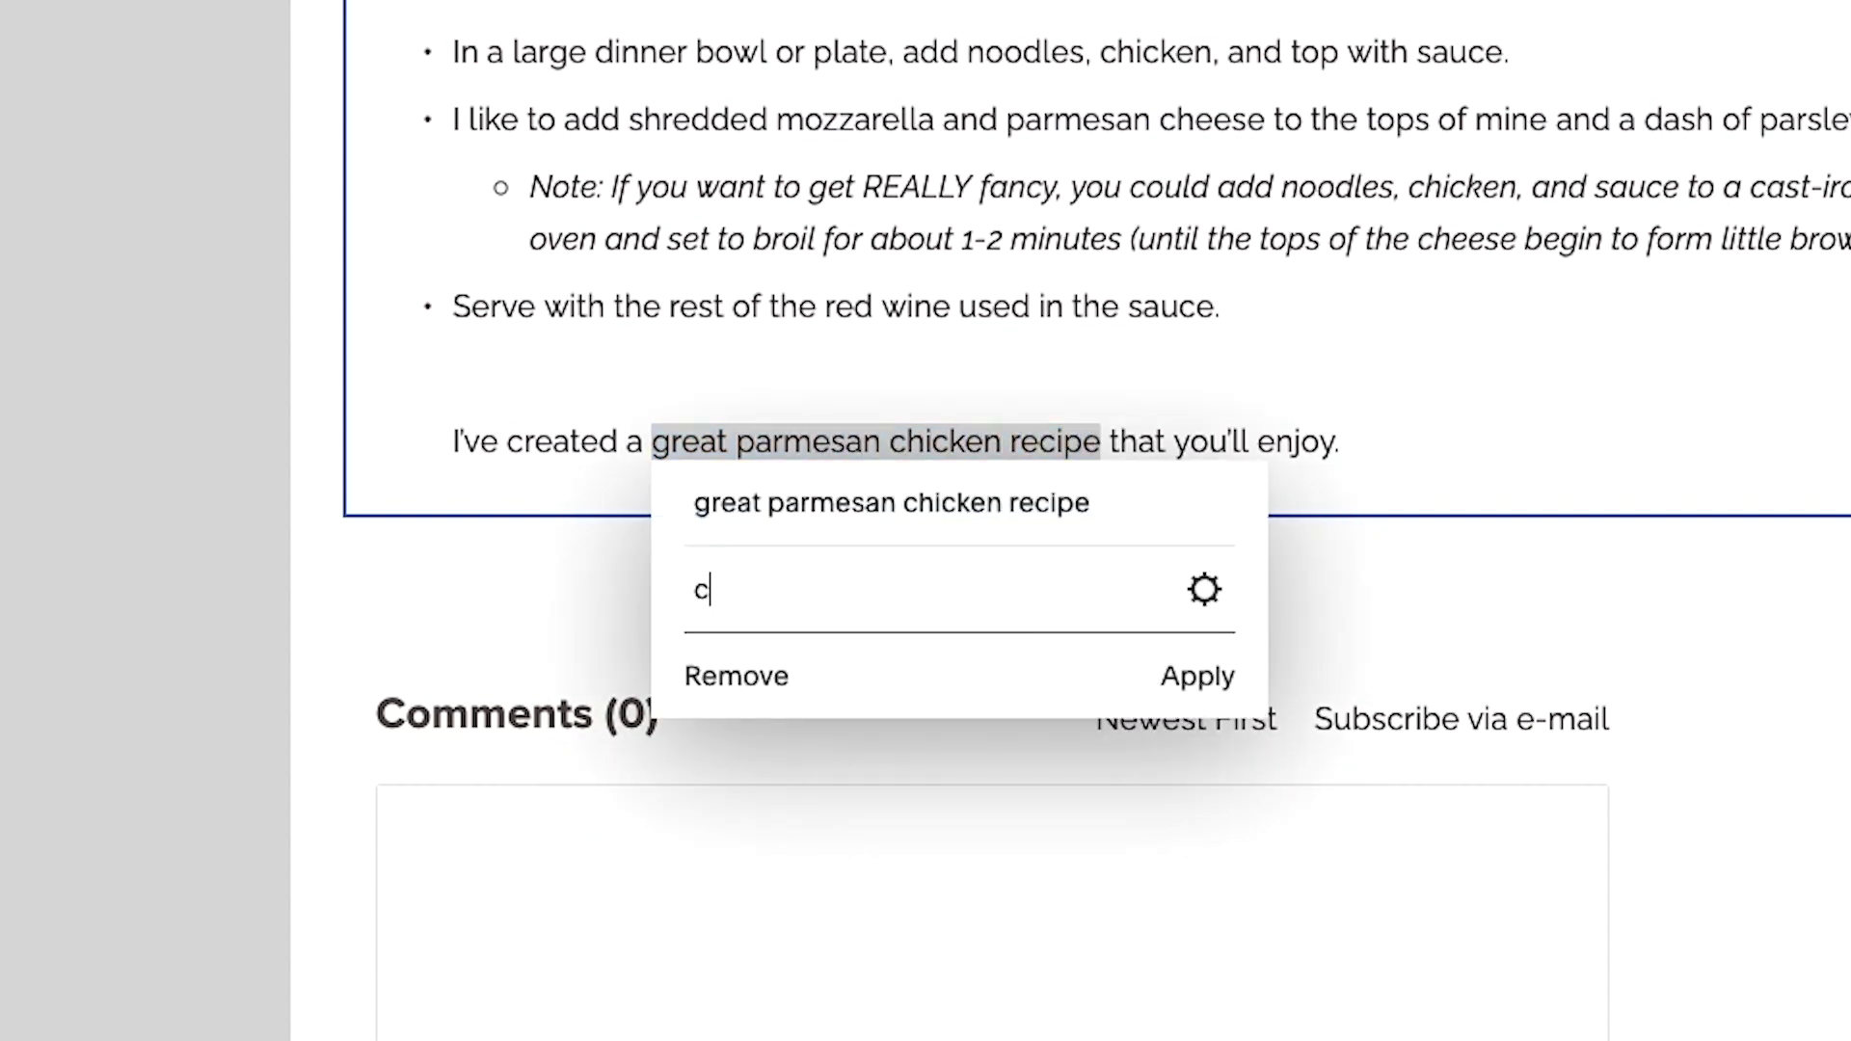
text(uriousrefuge.com/chi)
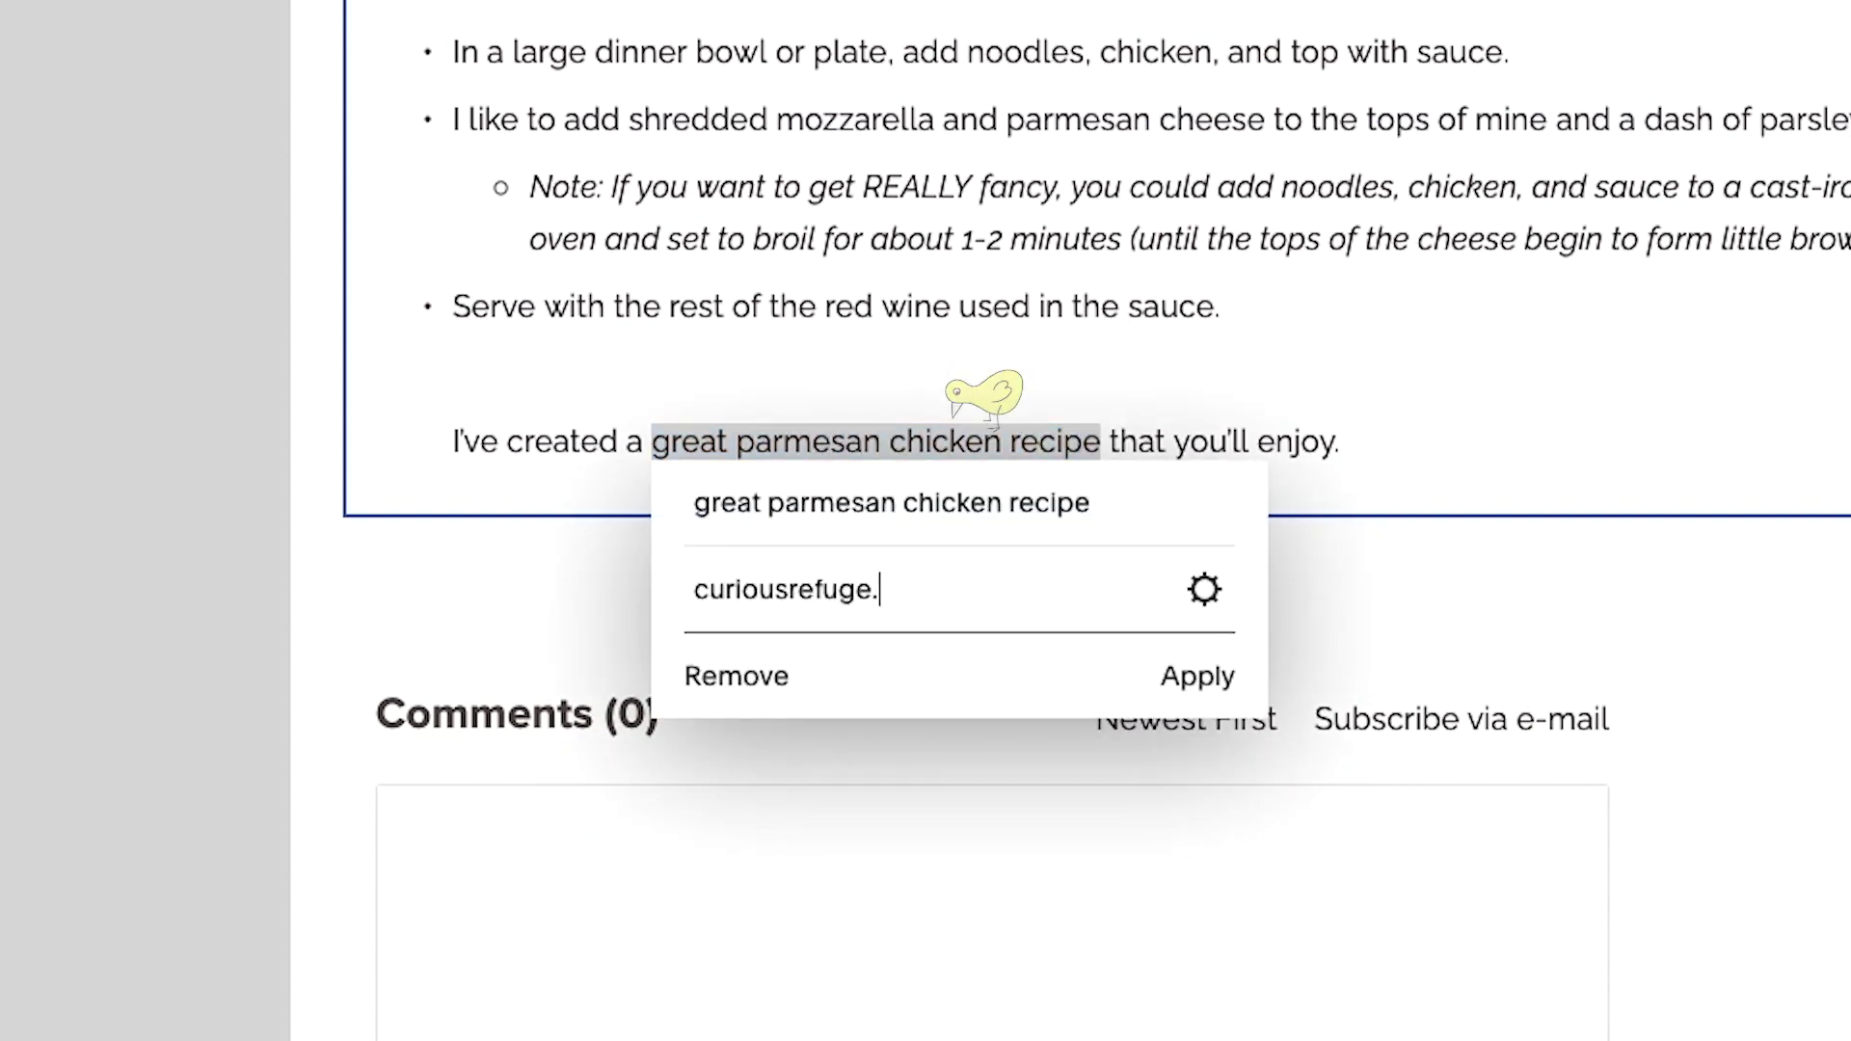
text(cken)
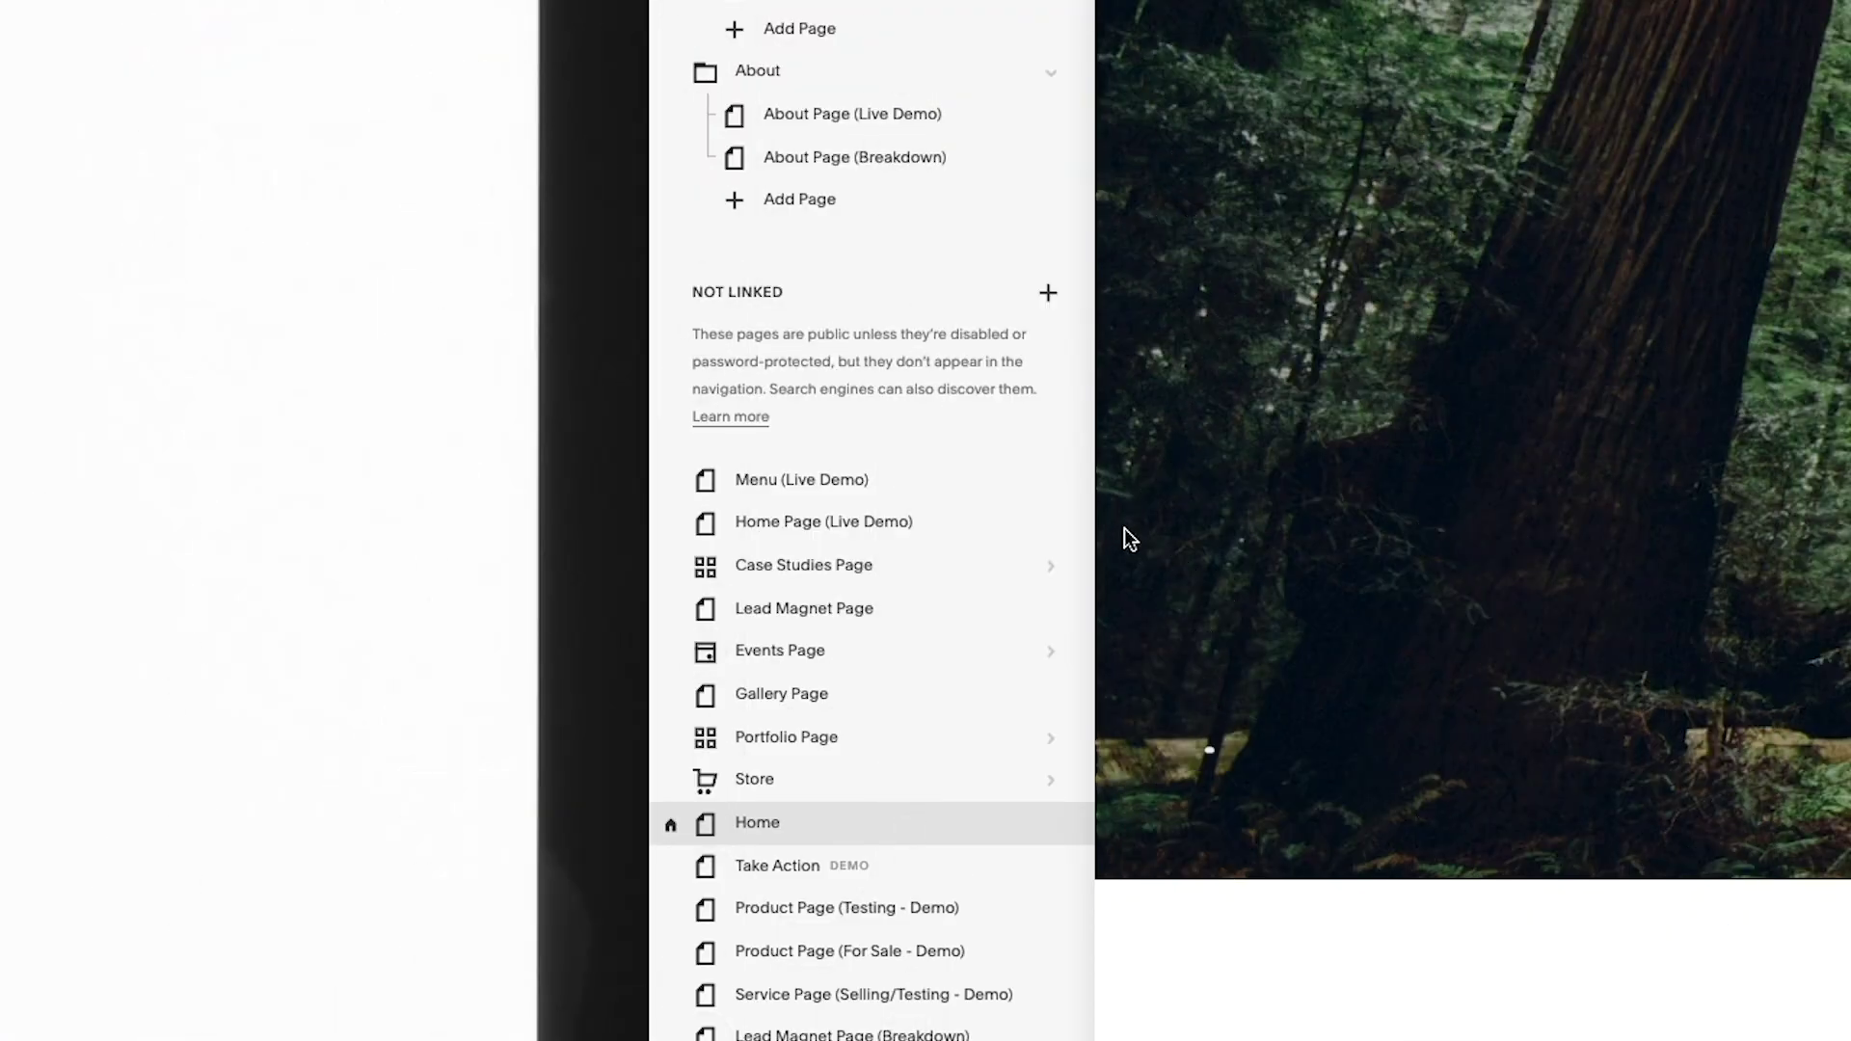
Replace the URL slug of the unlinked Menu (Live Demo) page with "our" in its general settings
click(1053, 485)
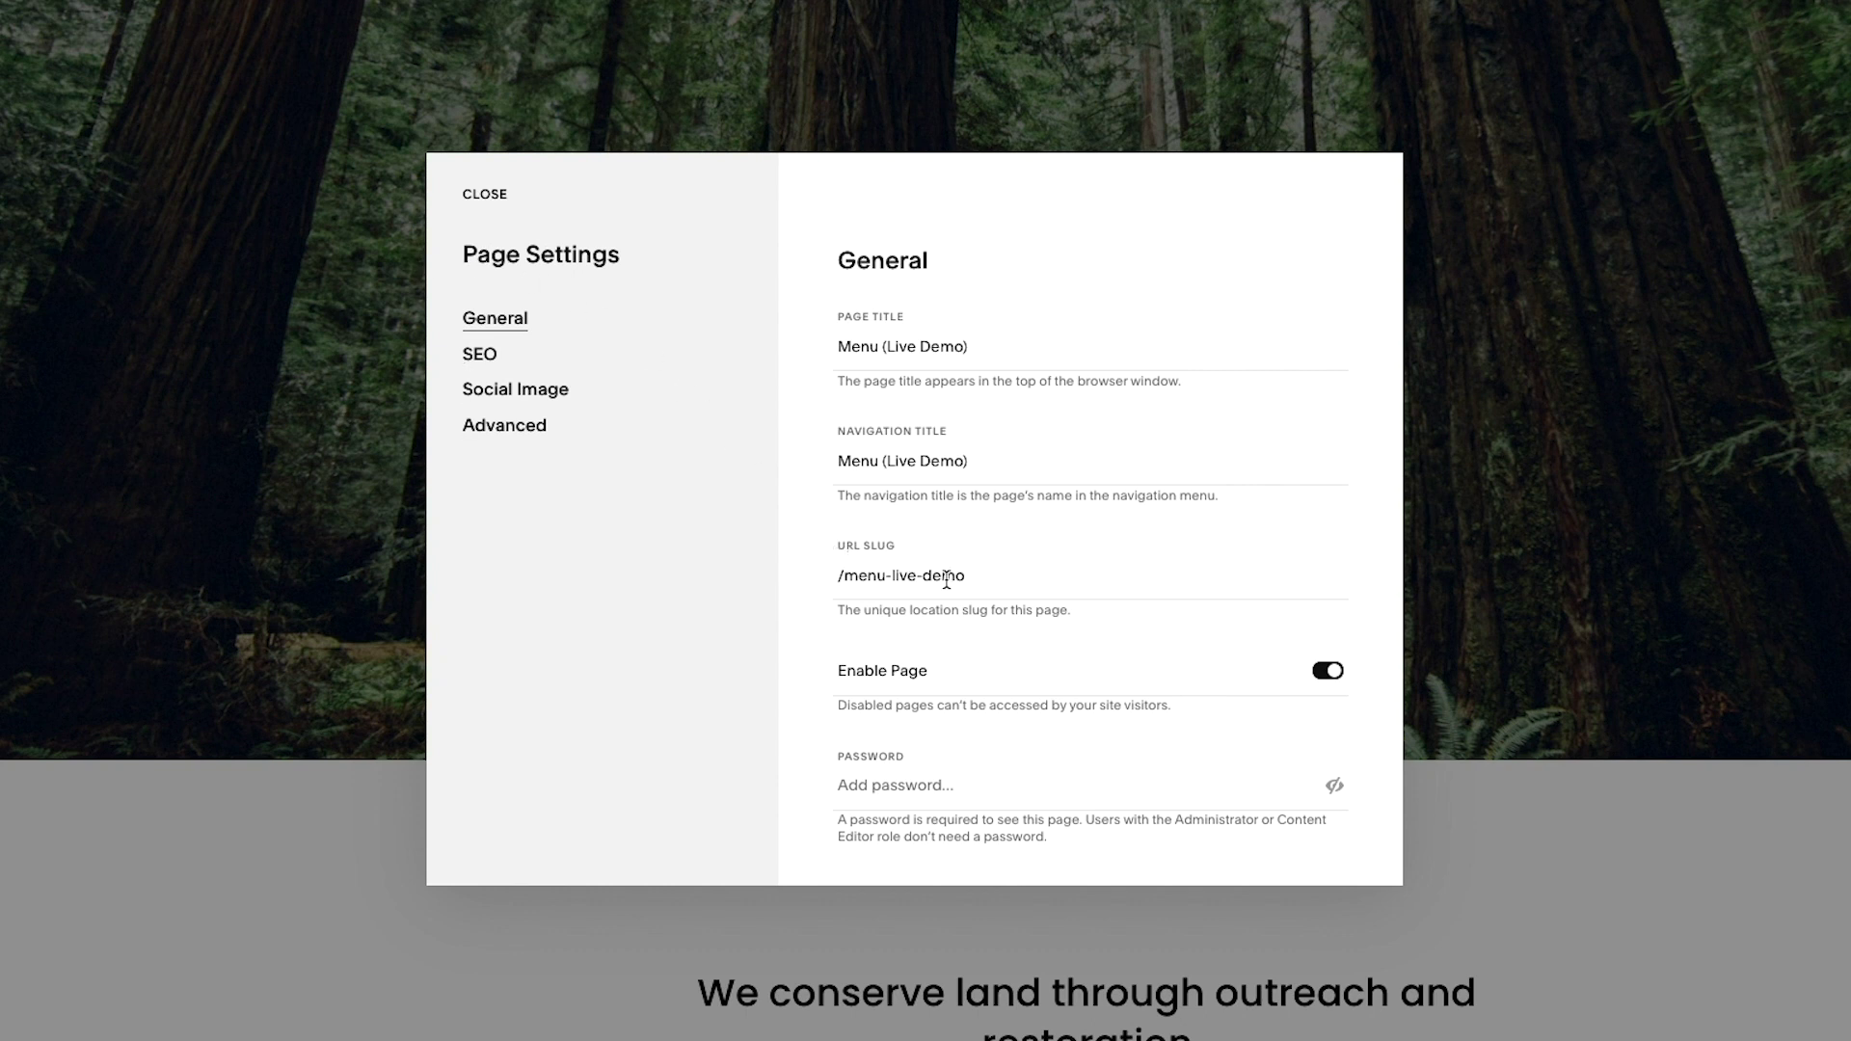
drag(1006, 577, 897, 571)
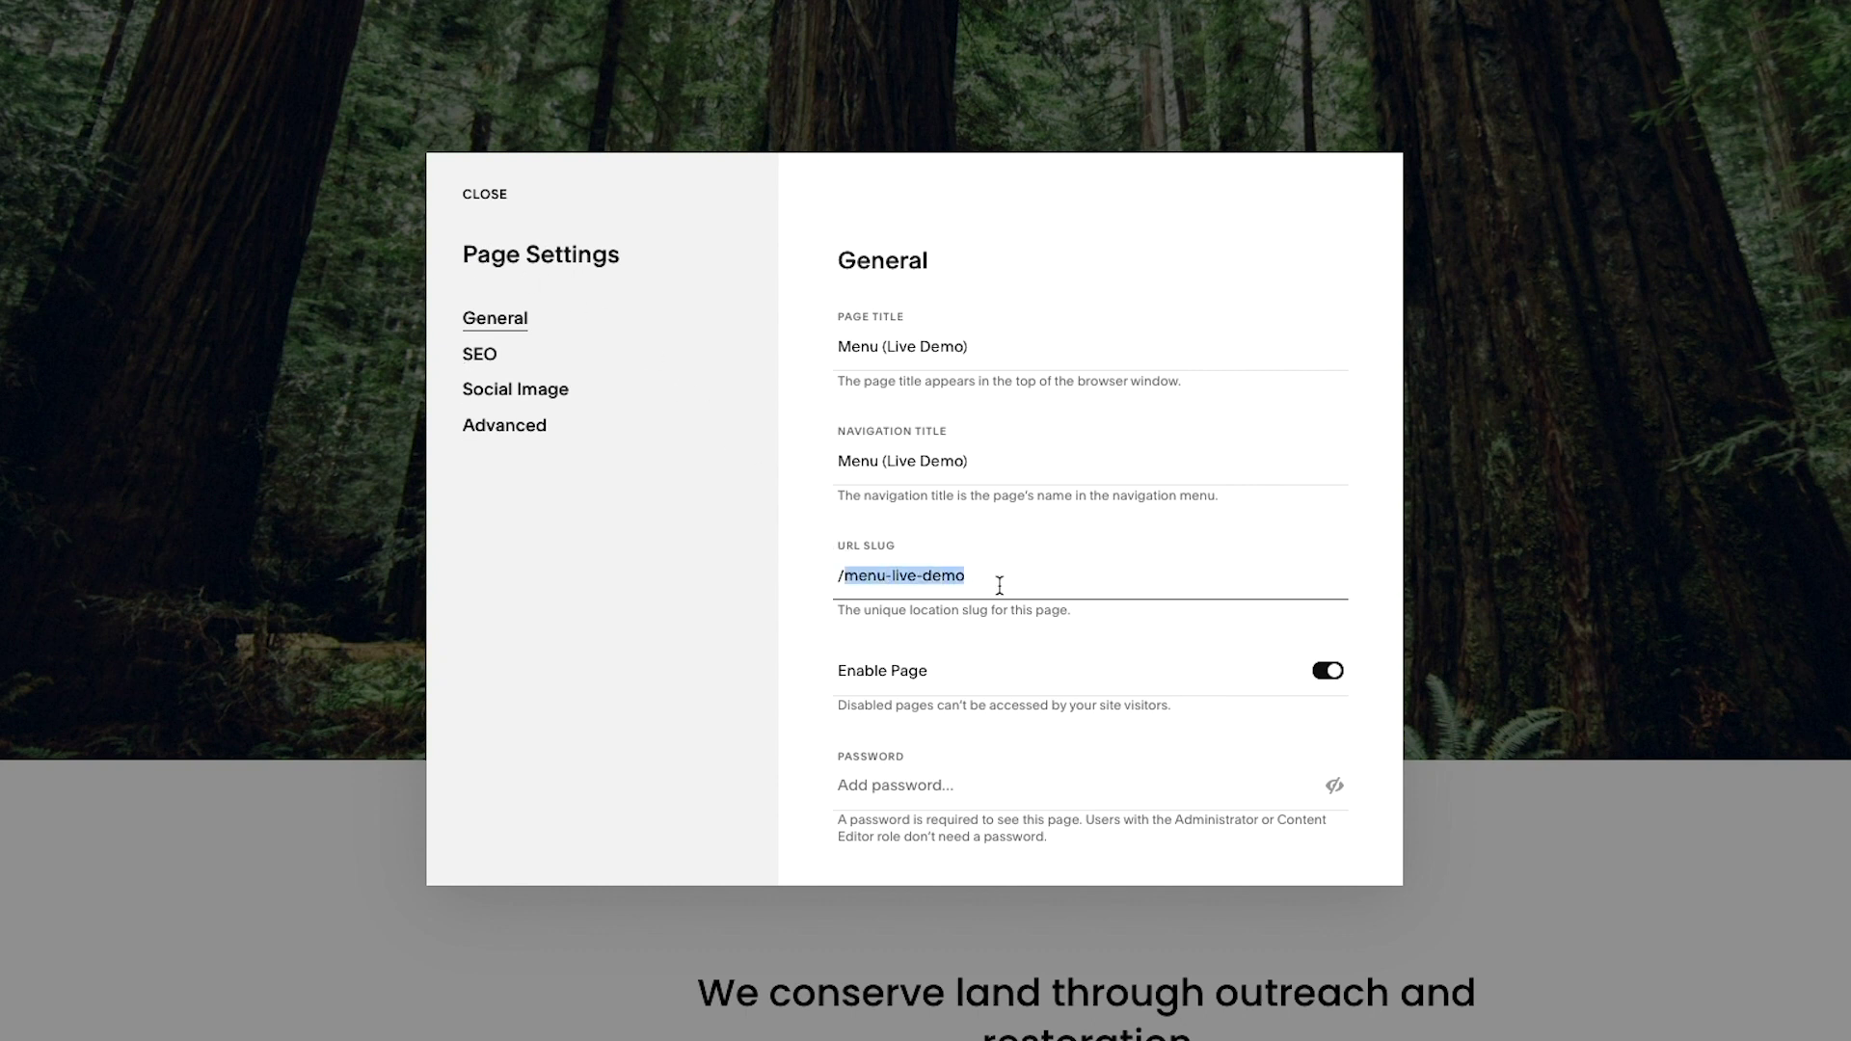
text(our)
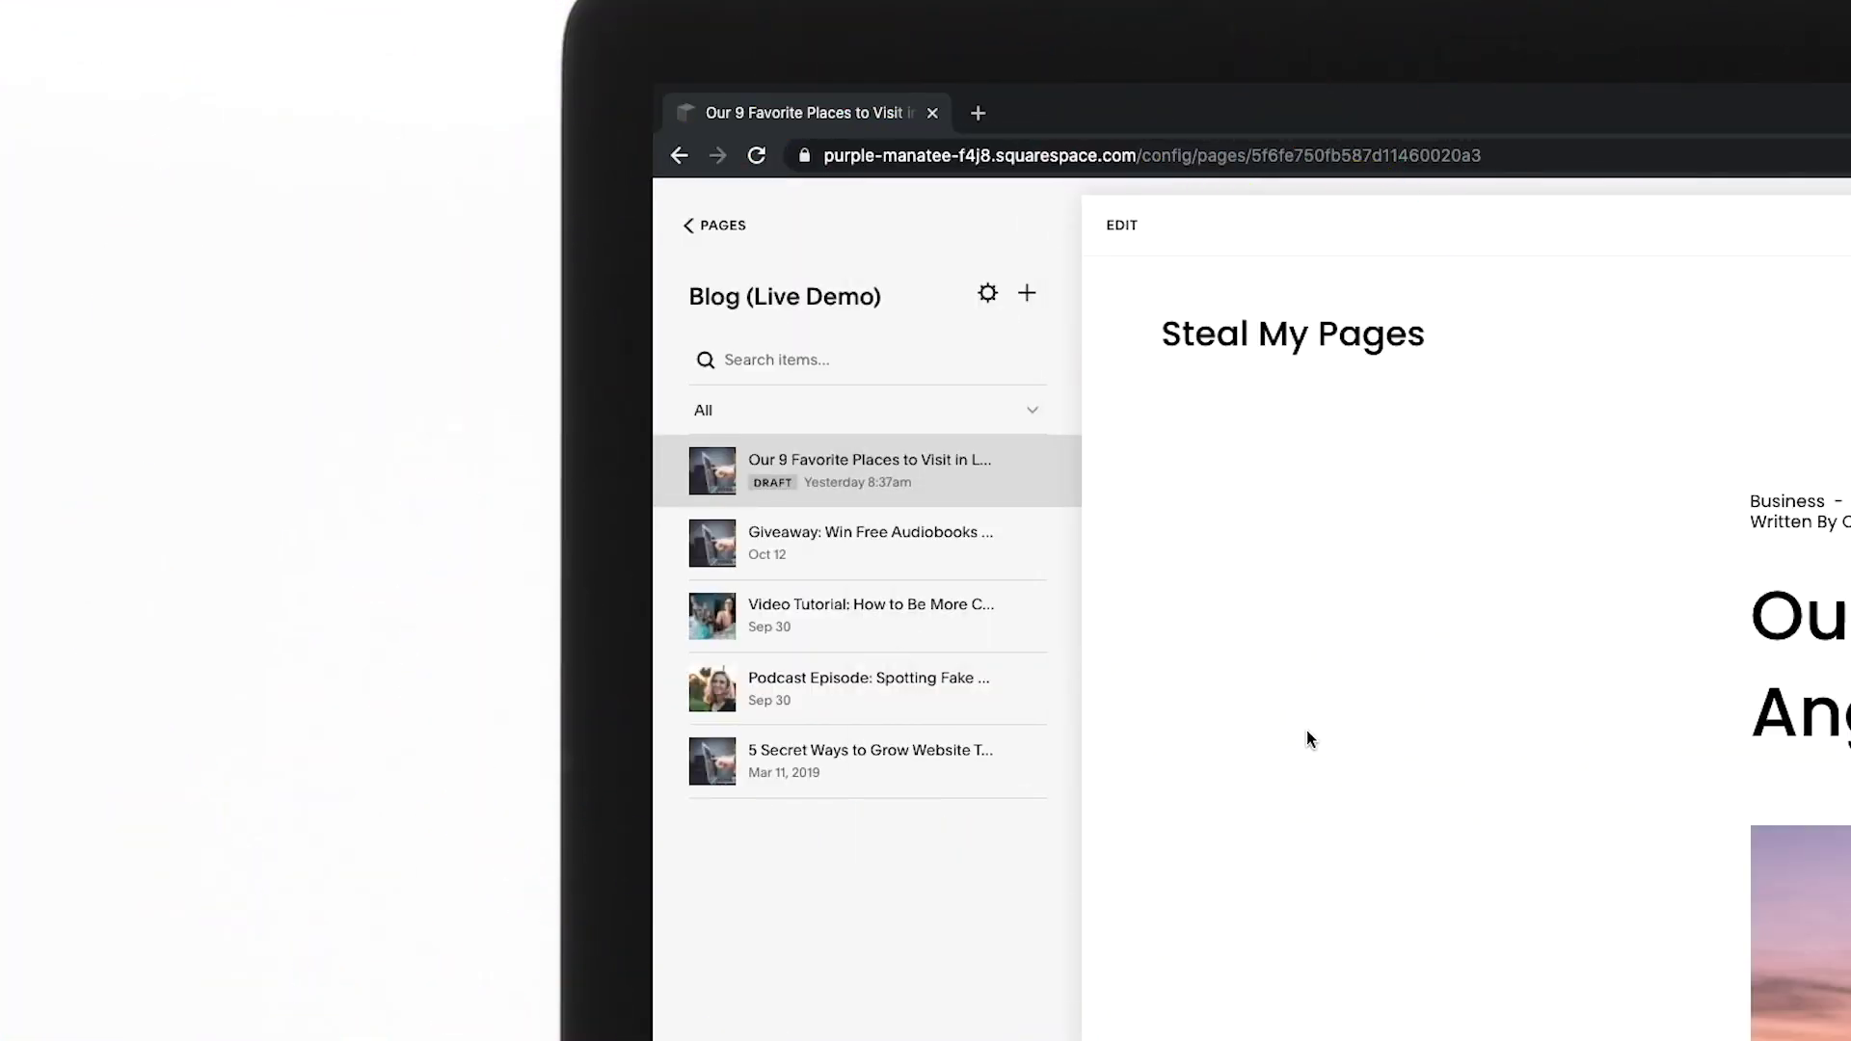
Set the post URL of the "Our 9 Favorite Places to Visit" draft blog post to "los-angeles-places"
click(1024, 476)
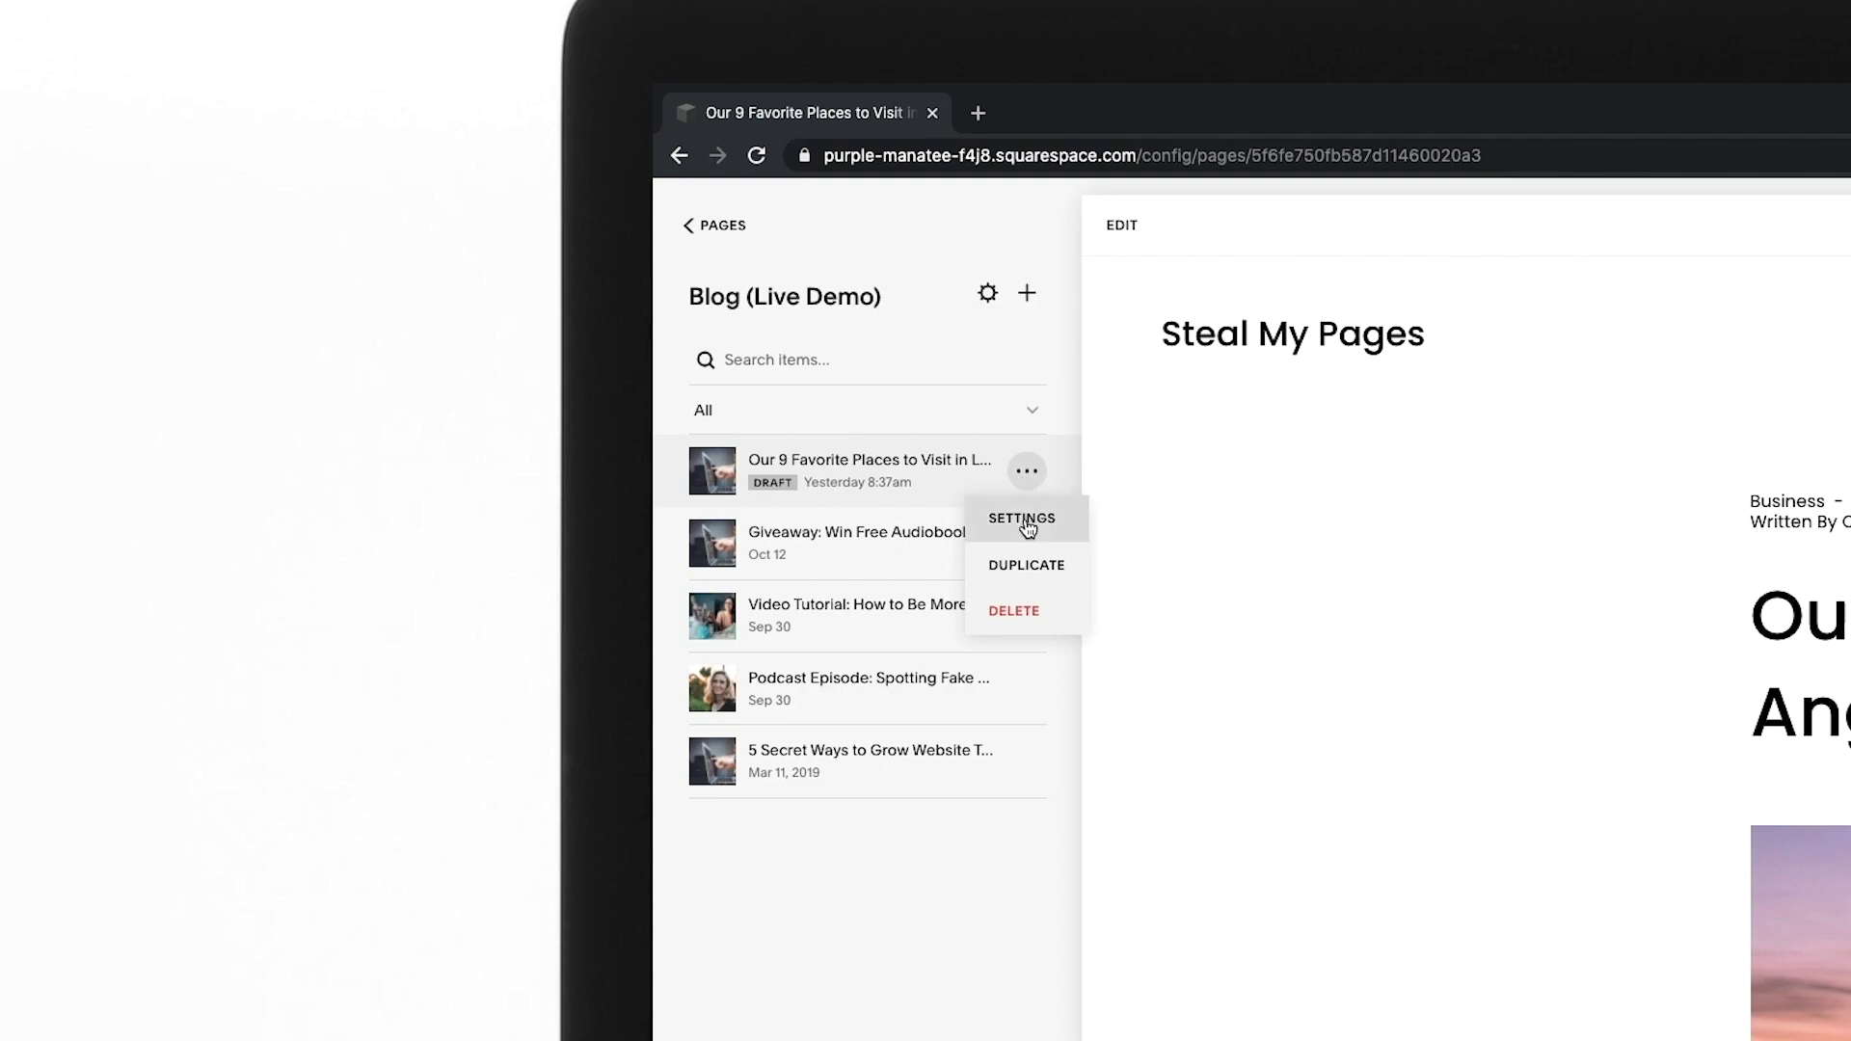
click(1014, 518)
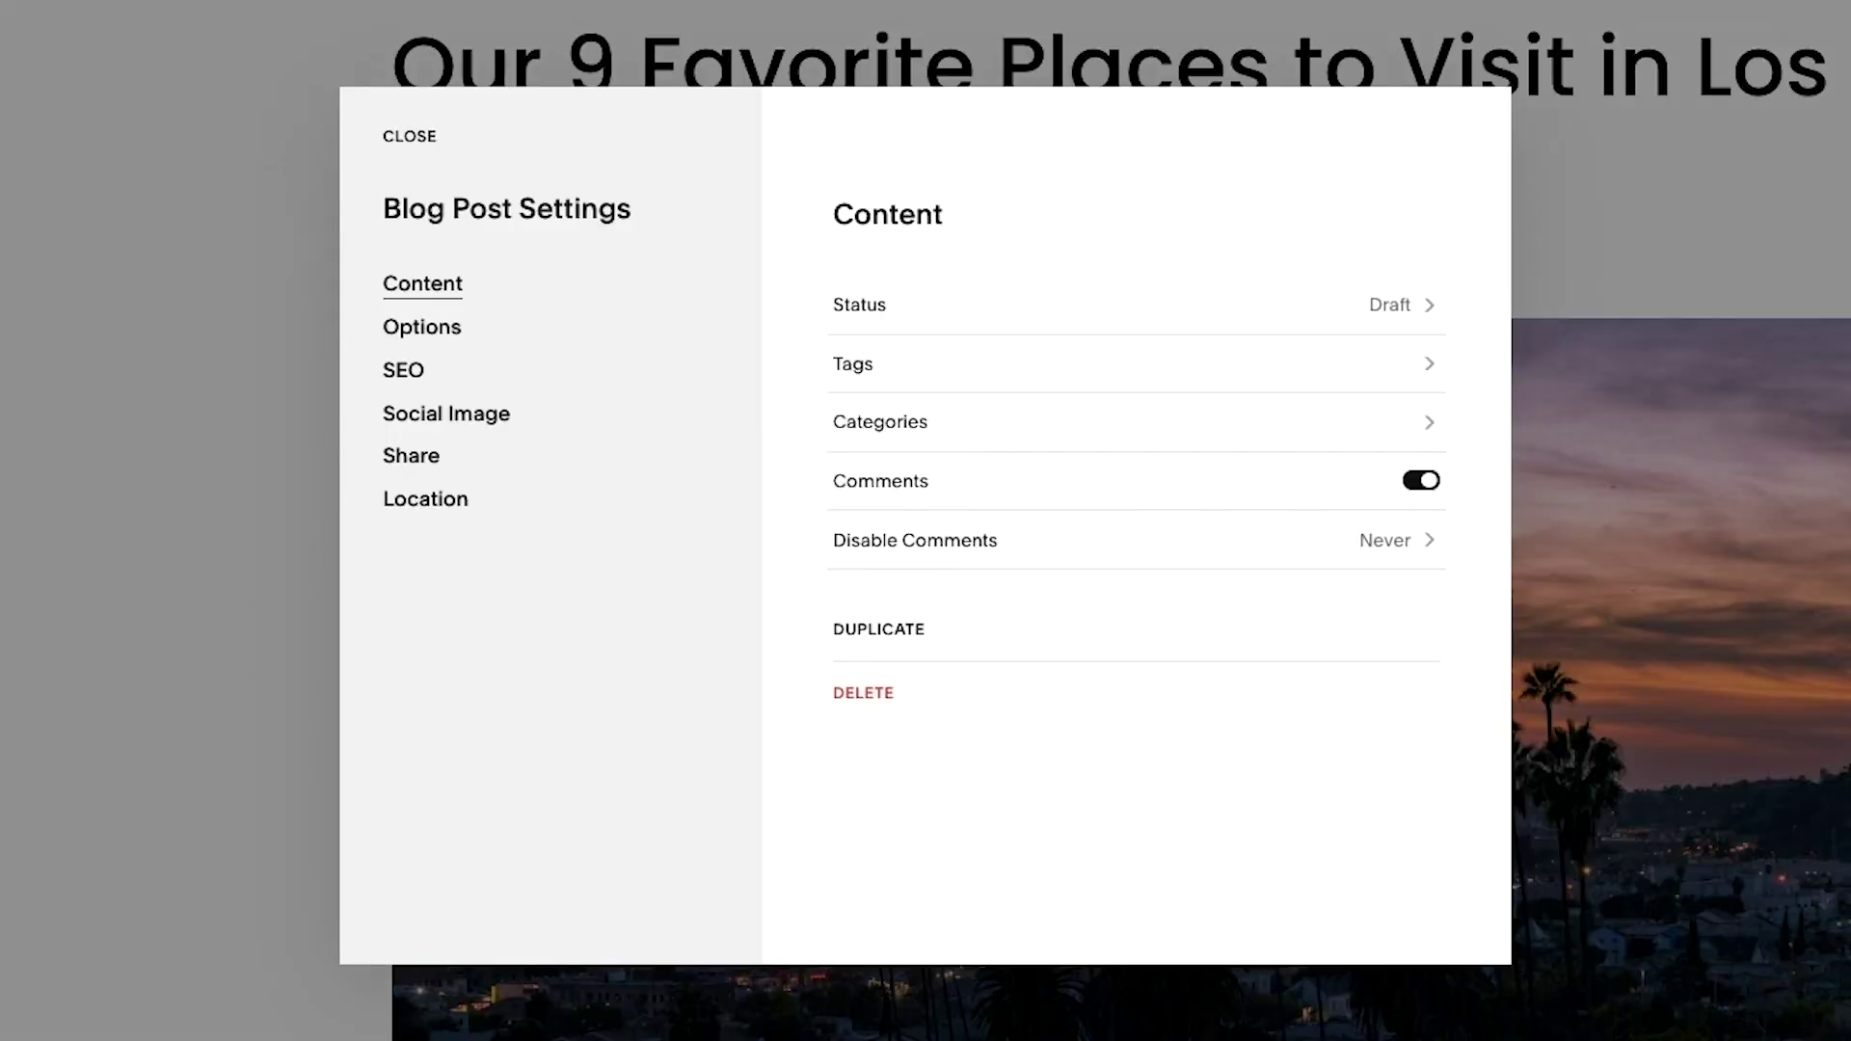
click(430, 324)
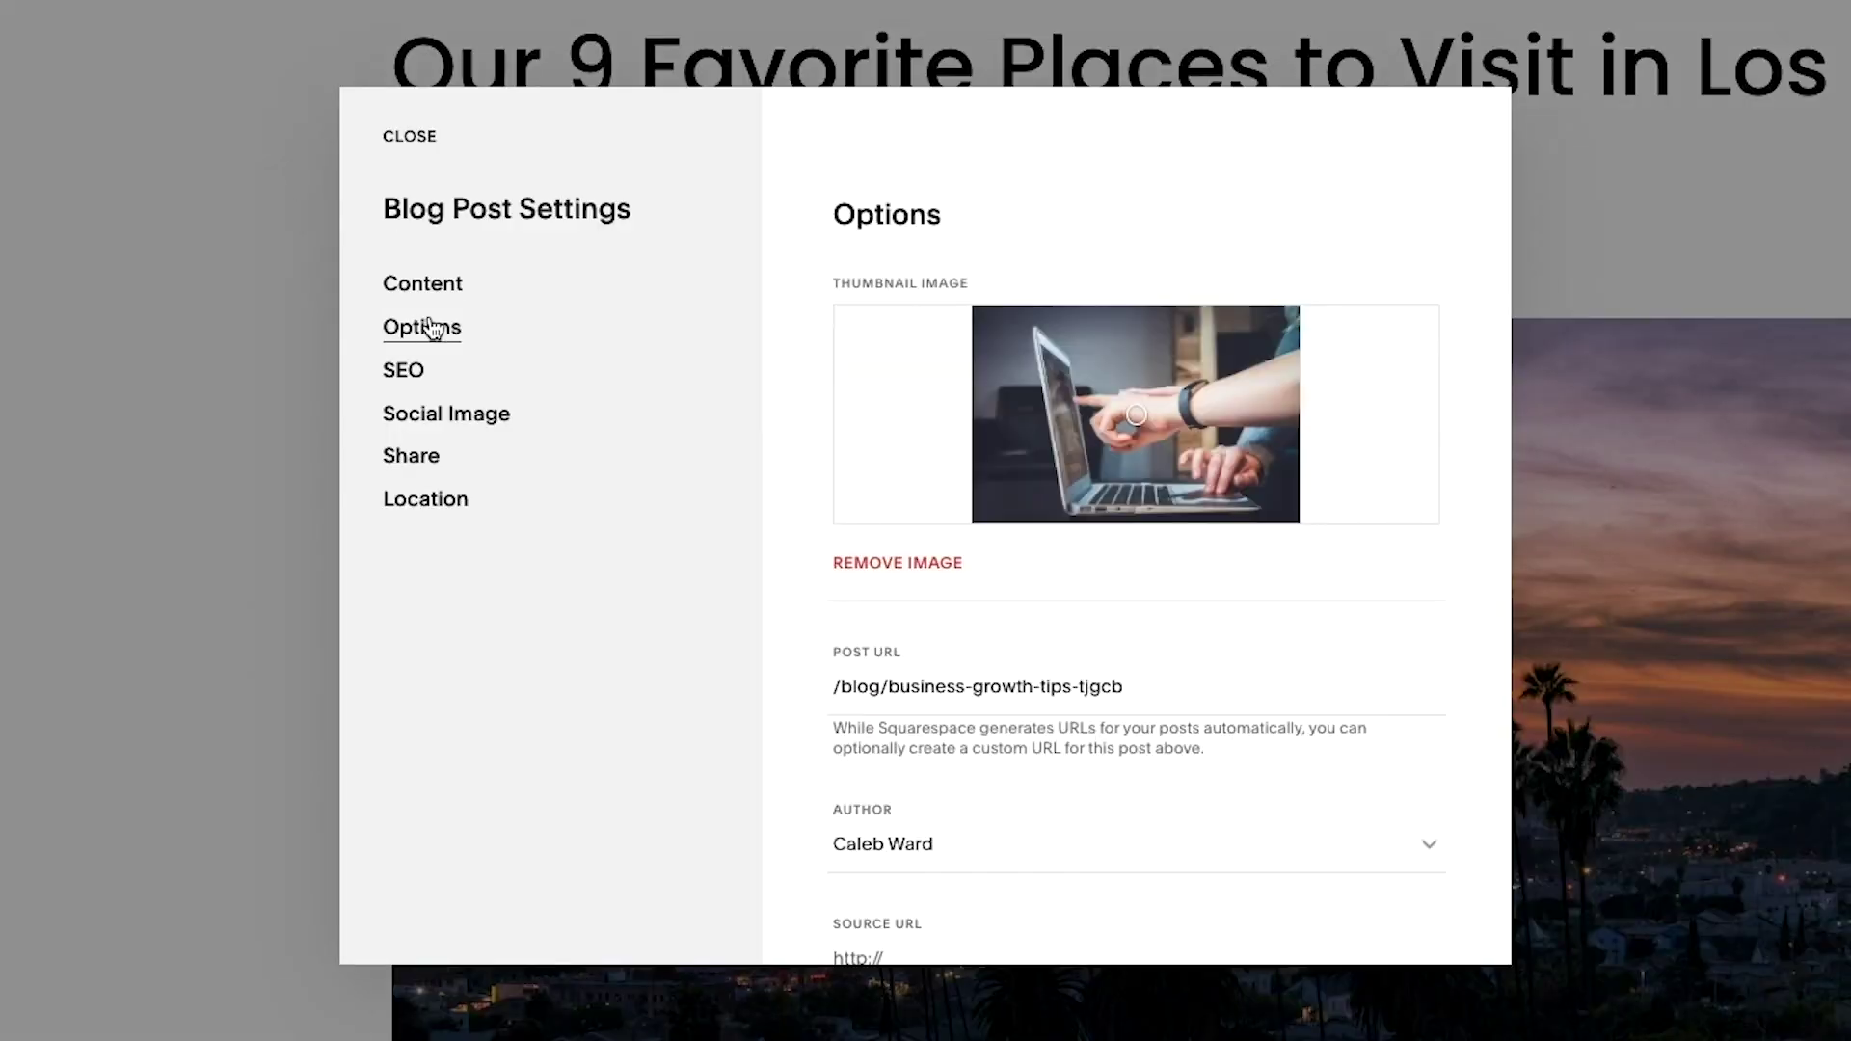
triple_click(1015, 688)
text(los-angeles-places)
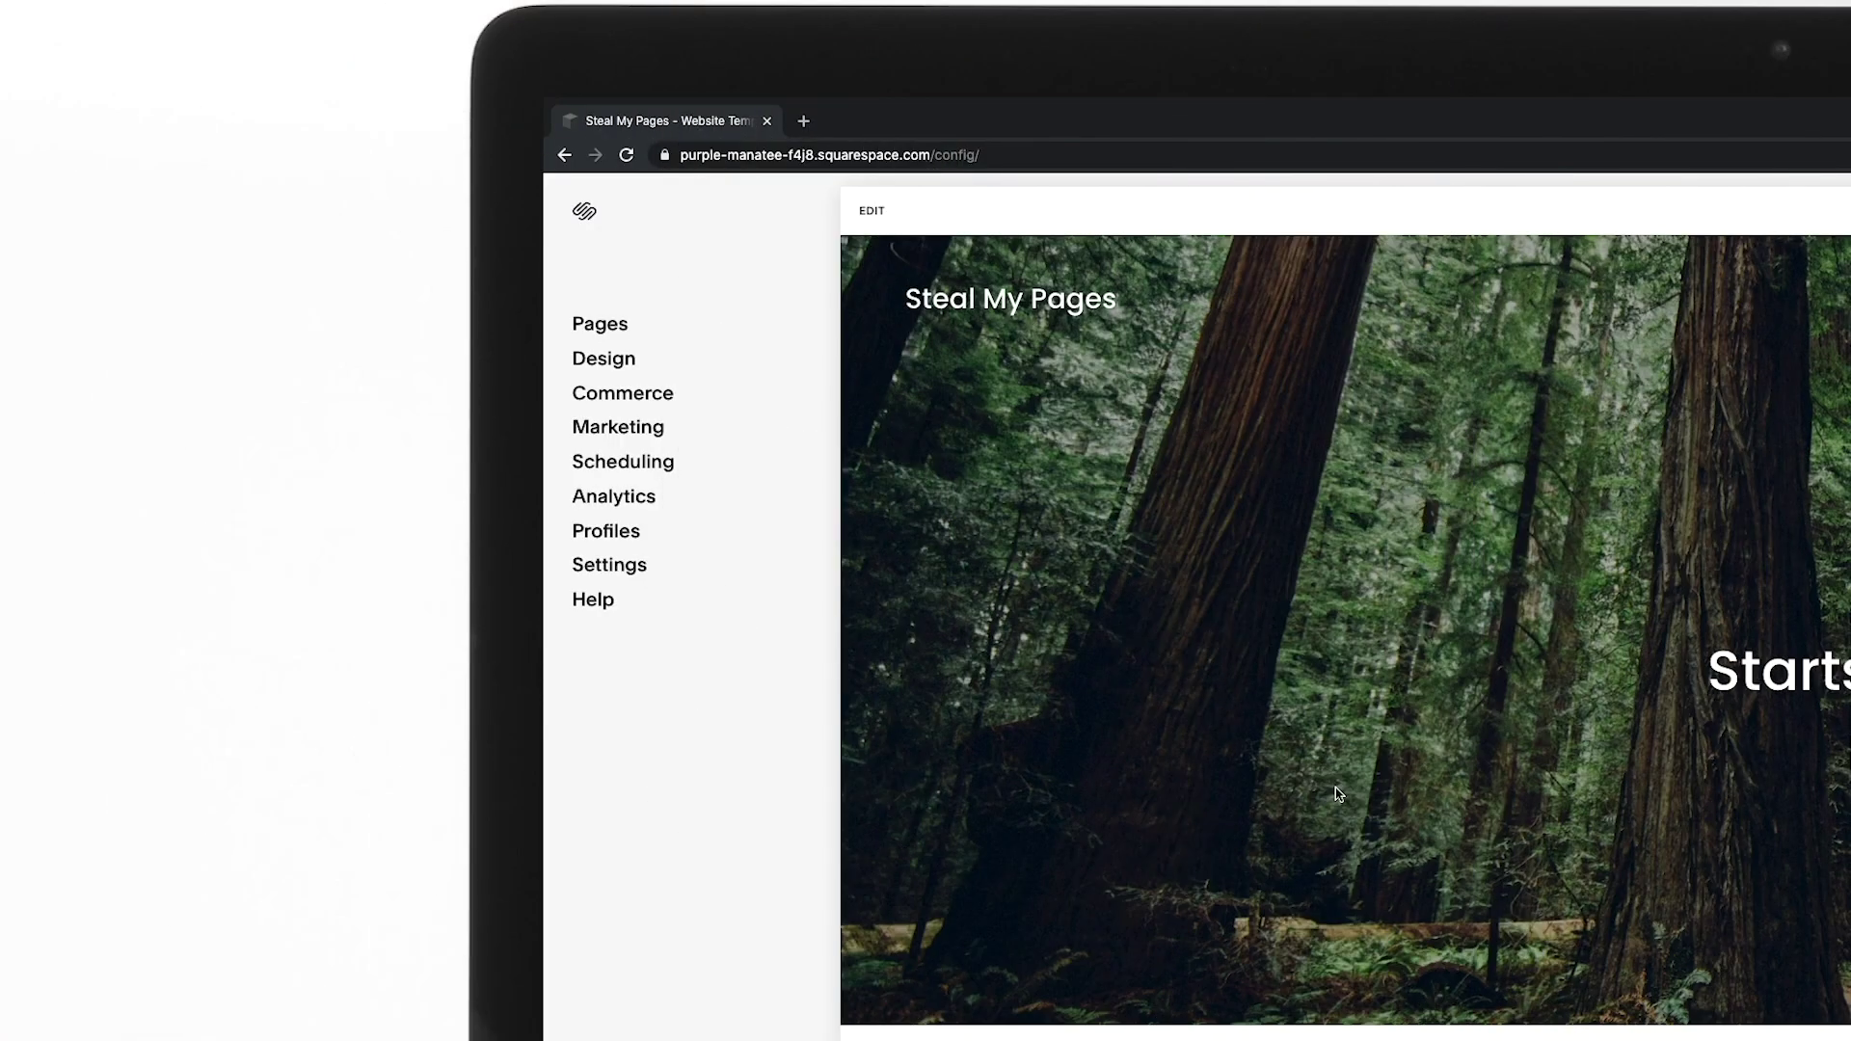
Open the site's advanced URL mappings and enter the redirect "/los-angeles-guide -> /los-angeles-tips 301"
click(640, 572)
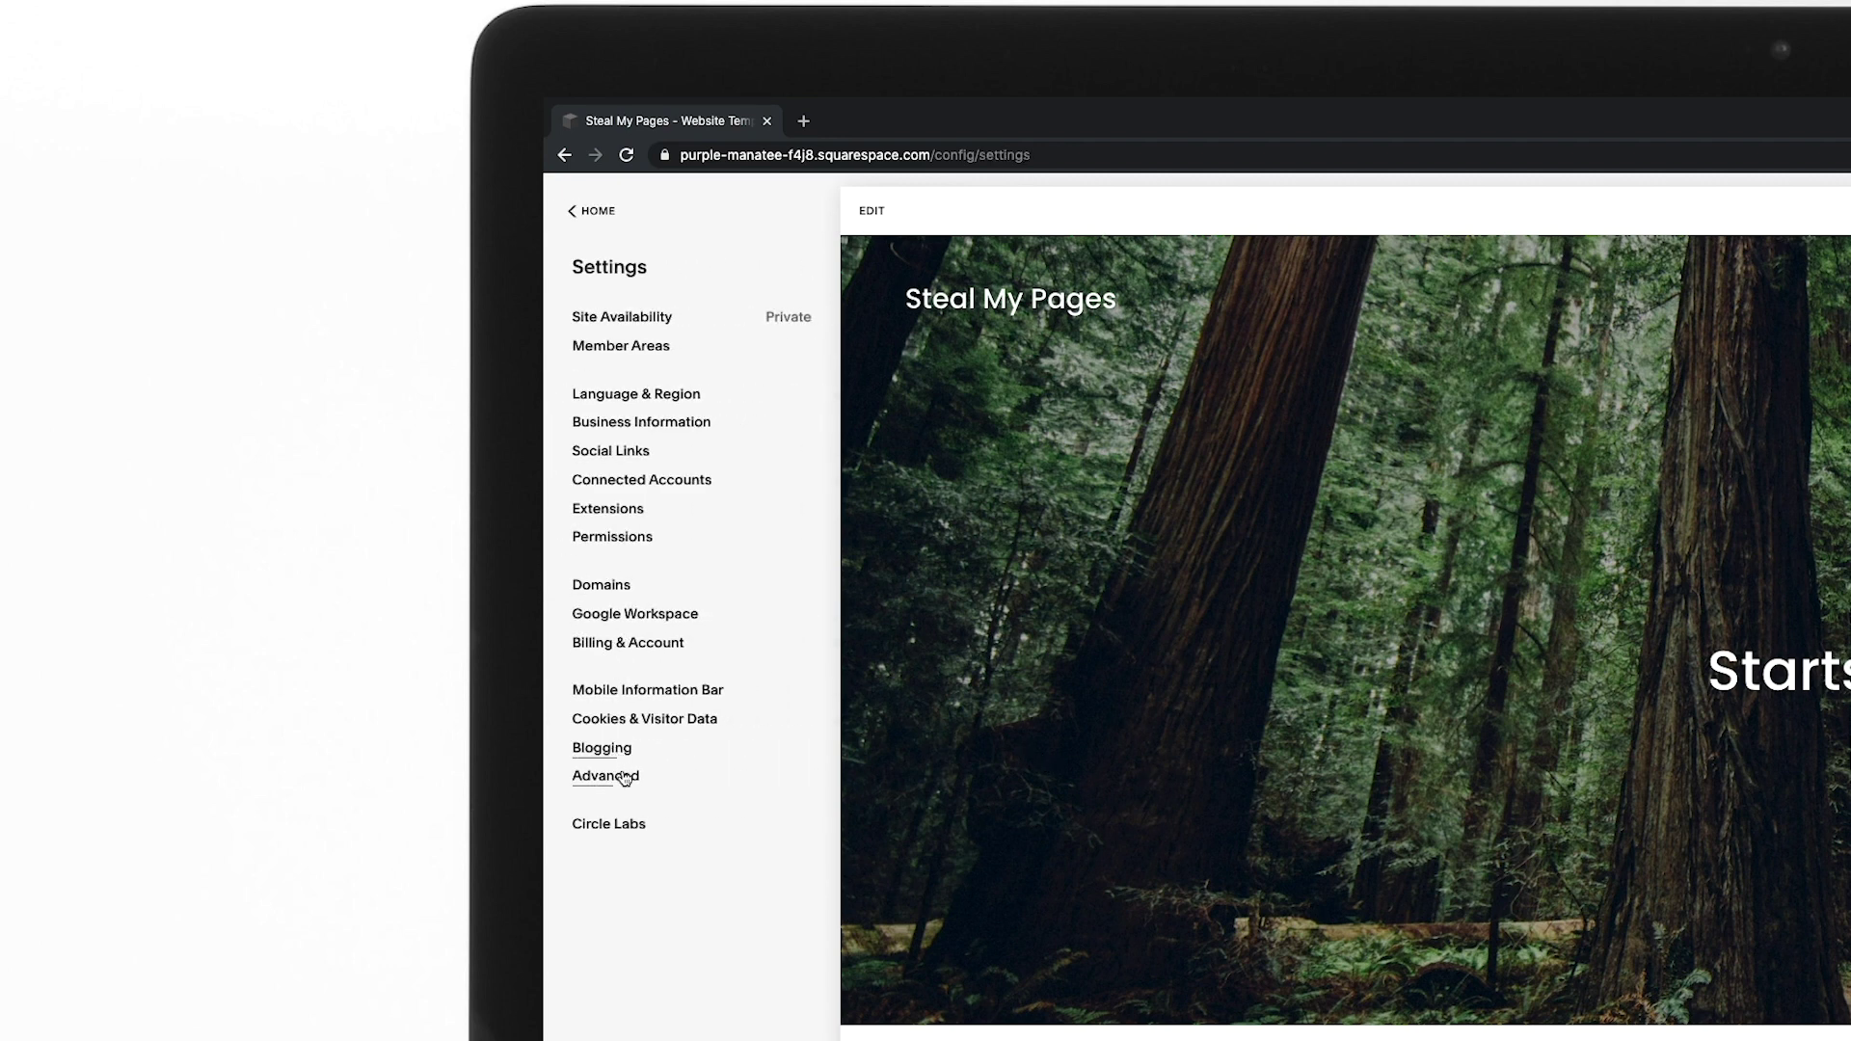
click(605, 776)
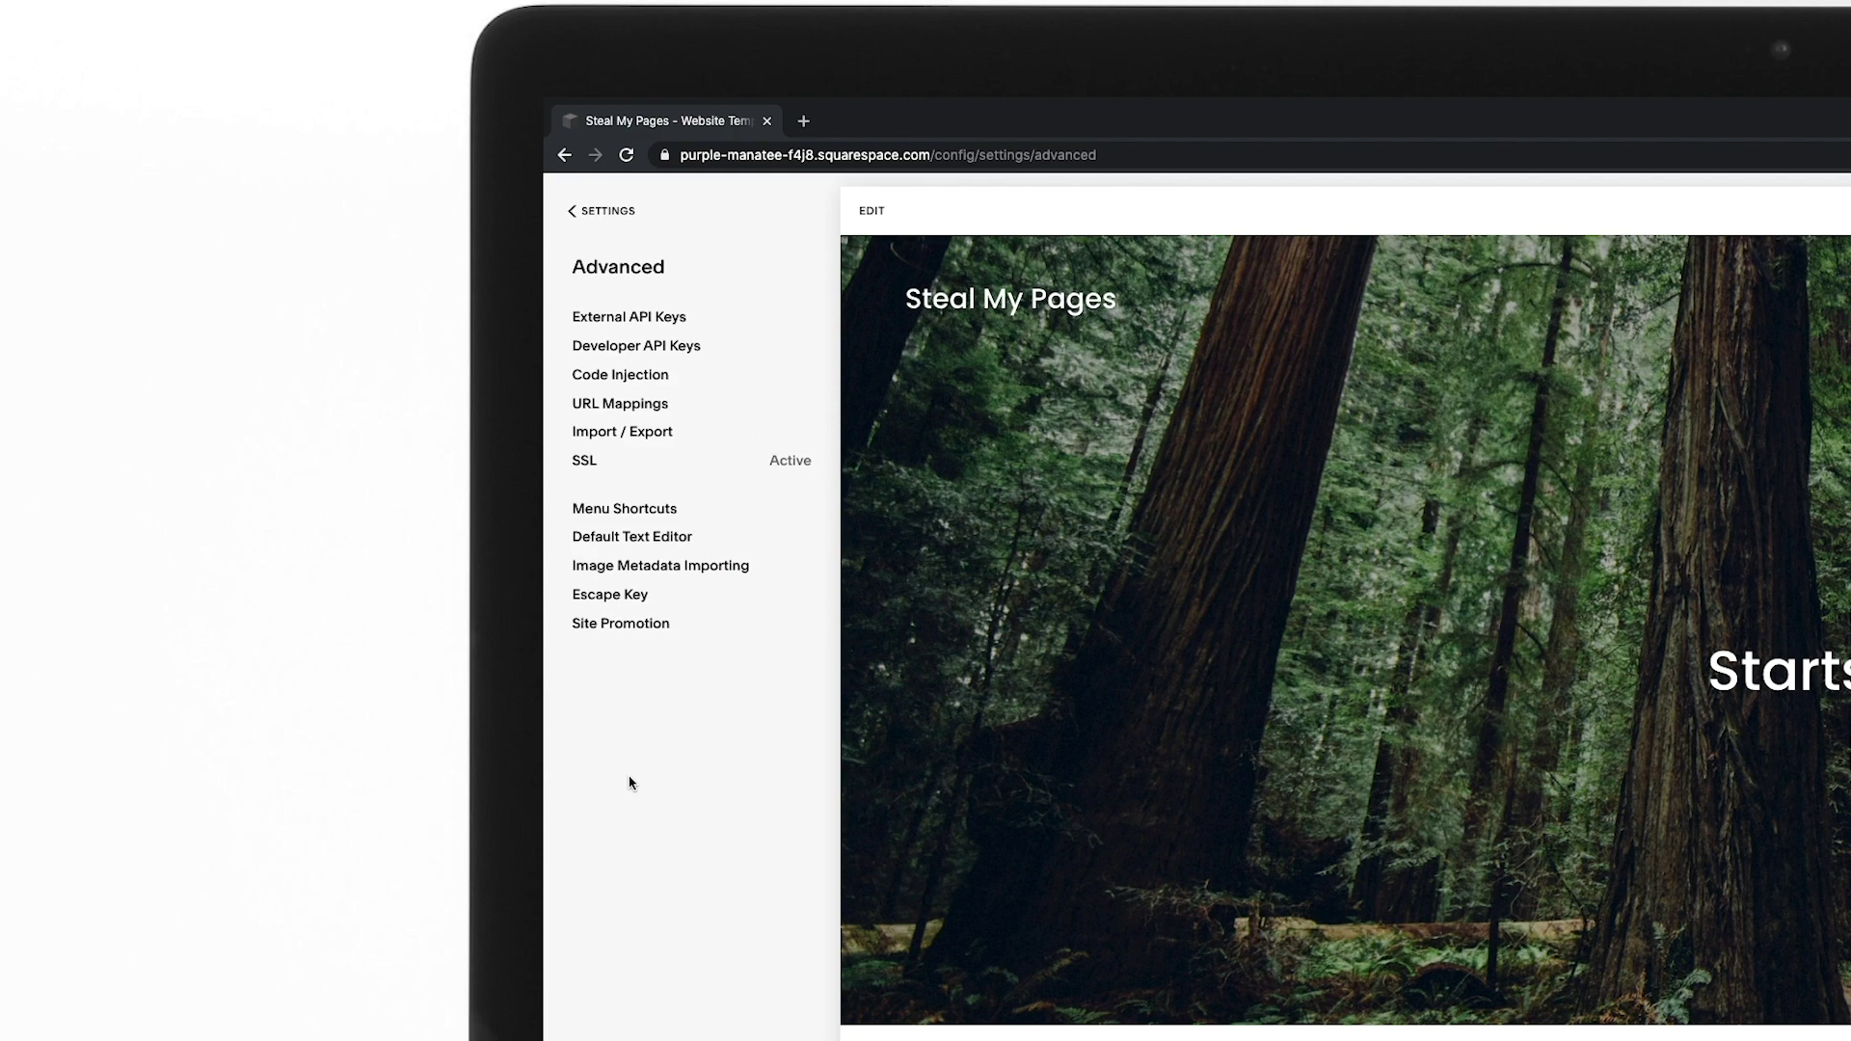
click(641, 403)
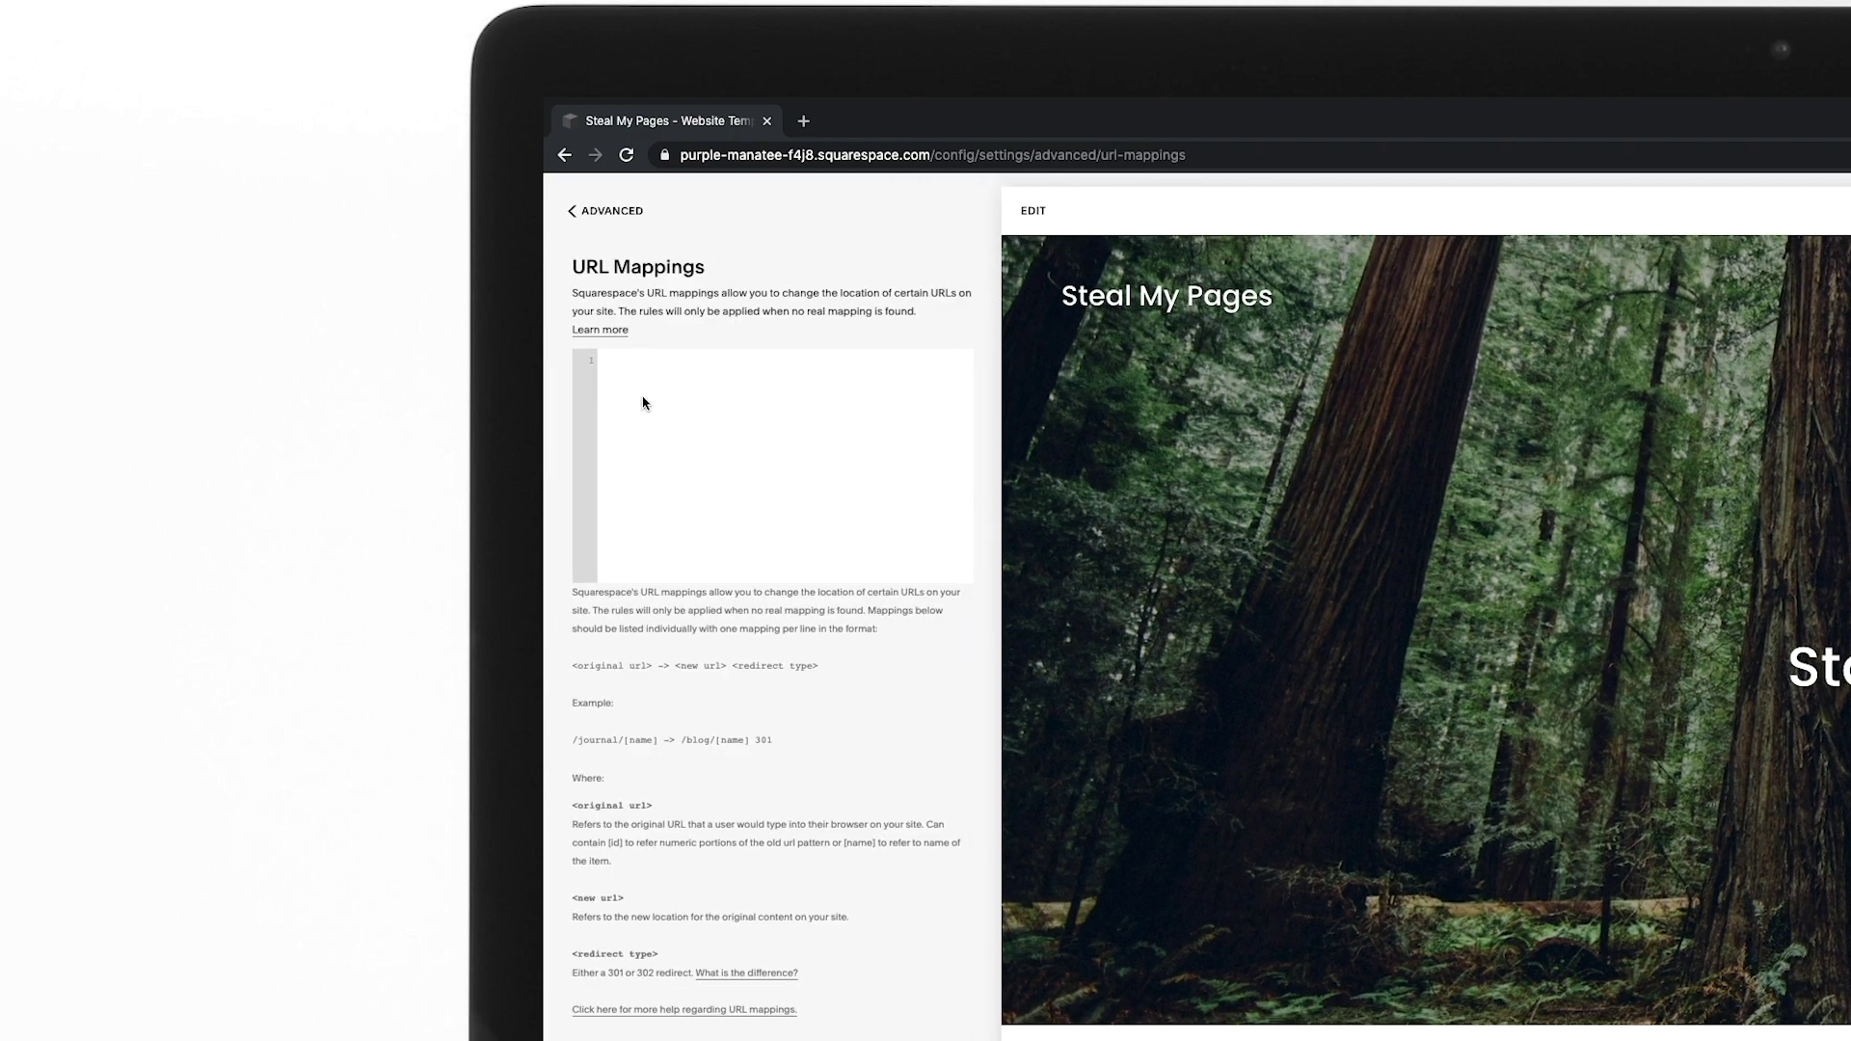
click(773, 402)
text(/los-angeles-guide)
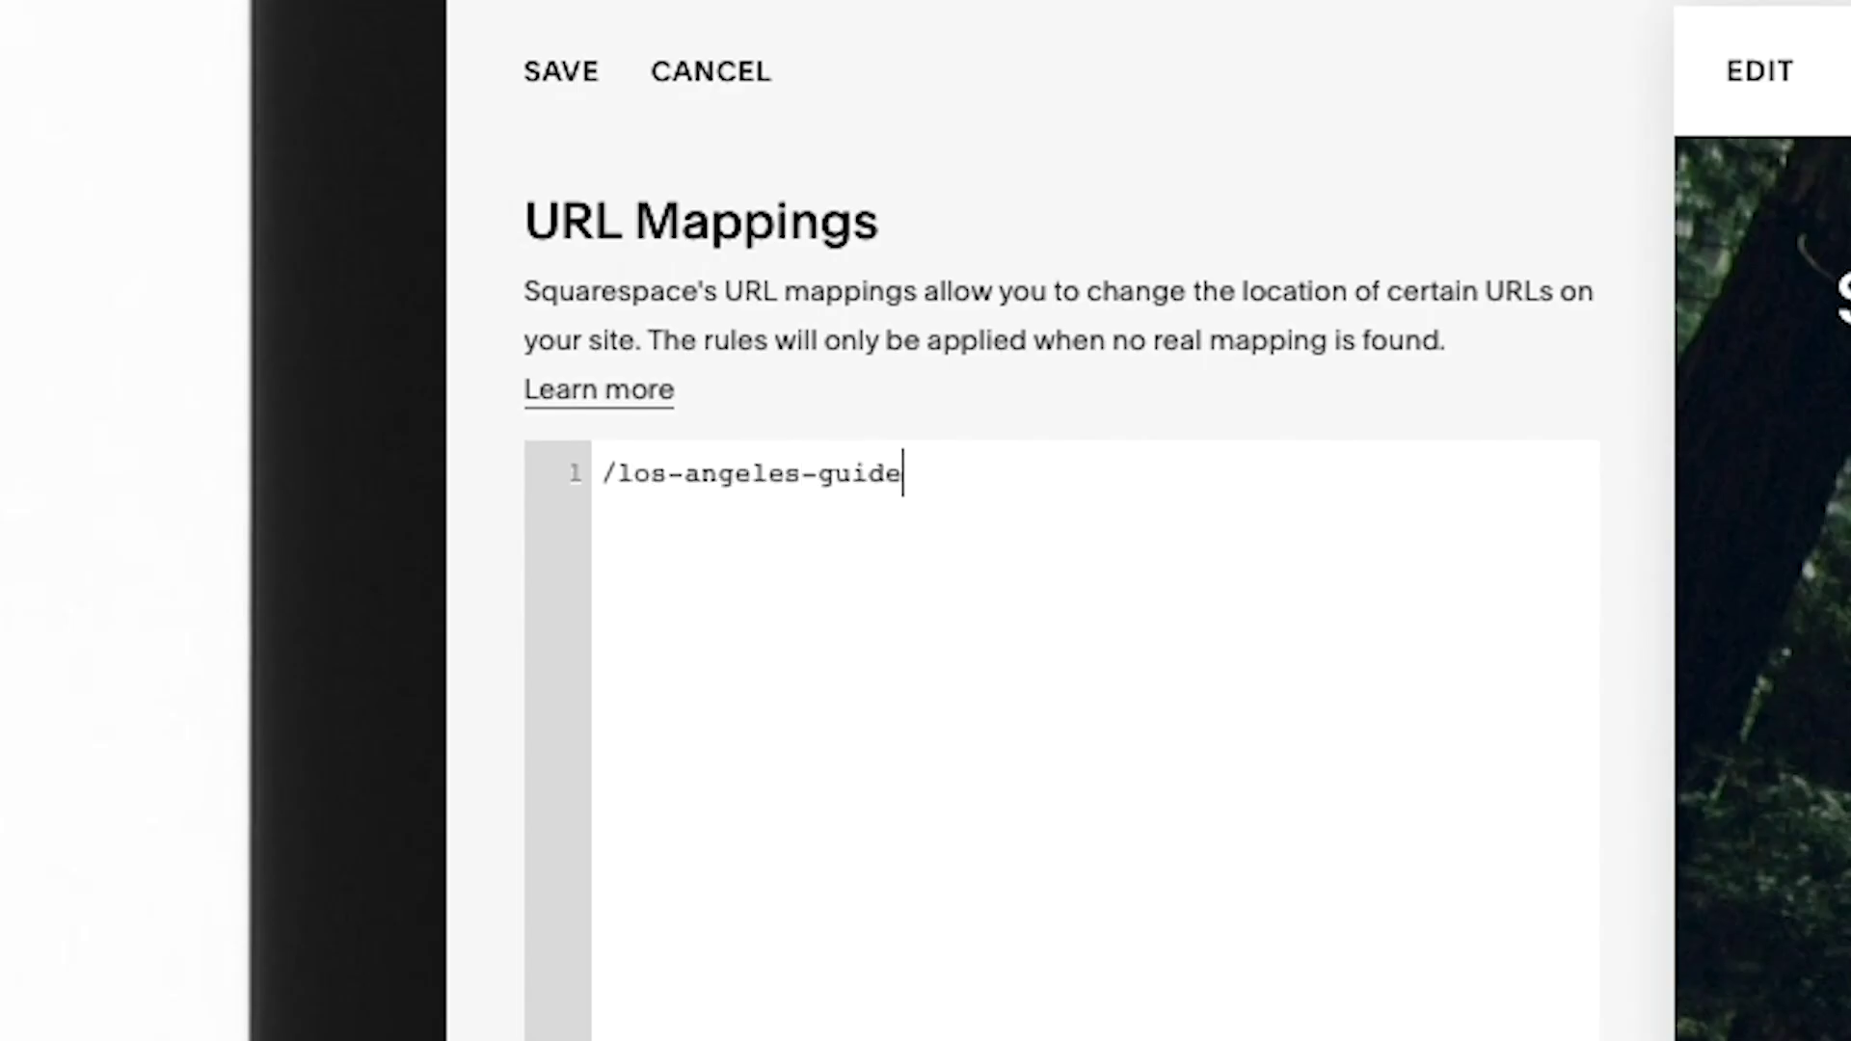
text( -> /los-ang)
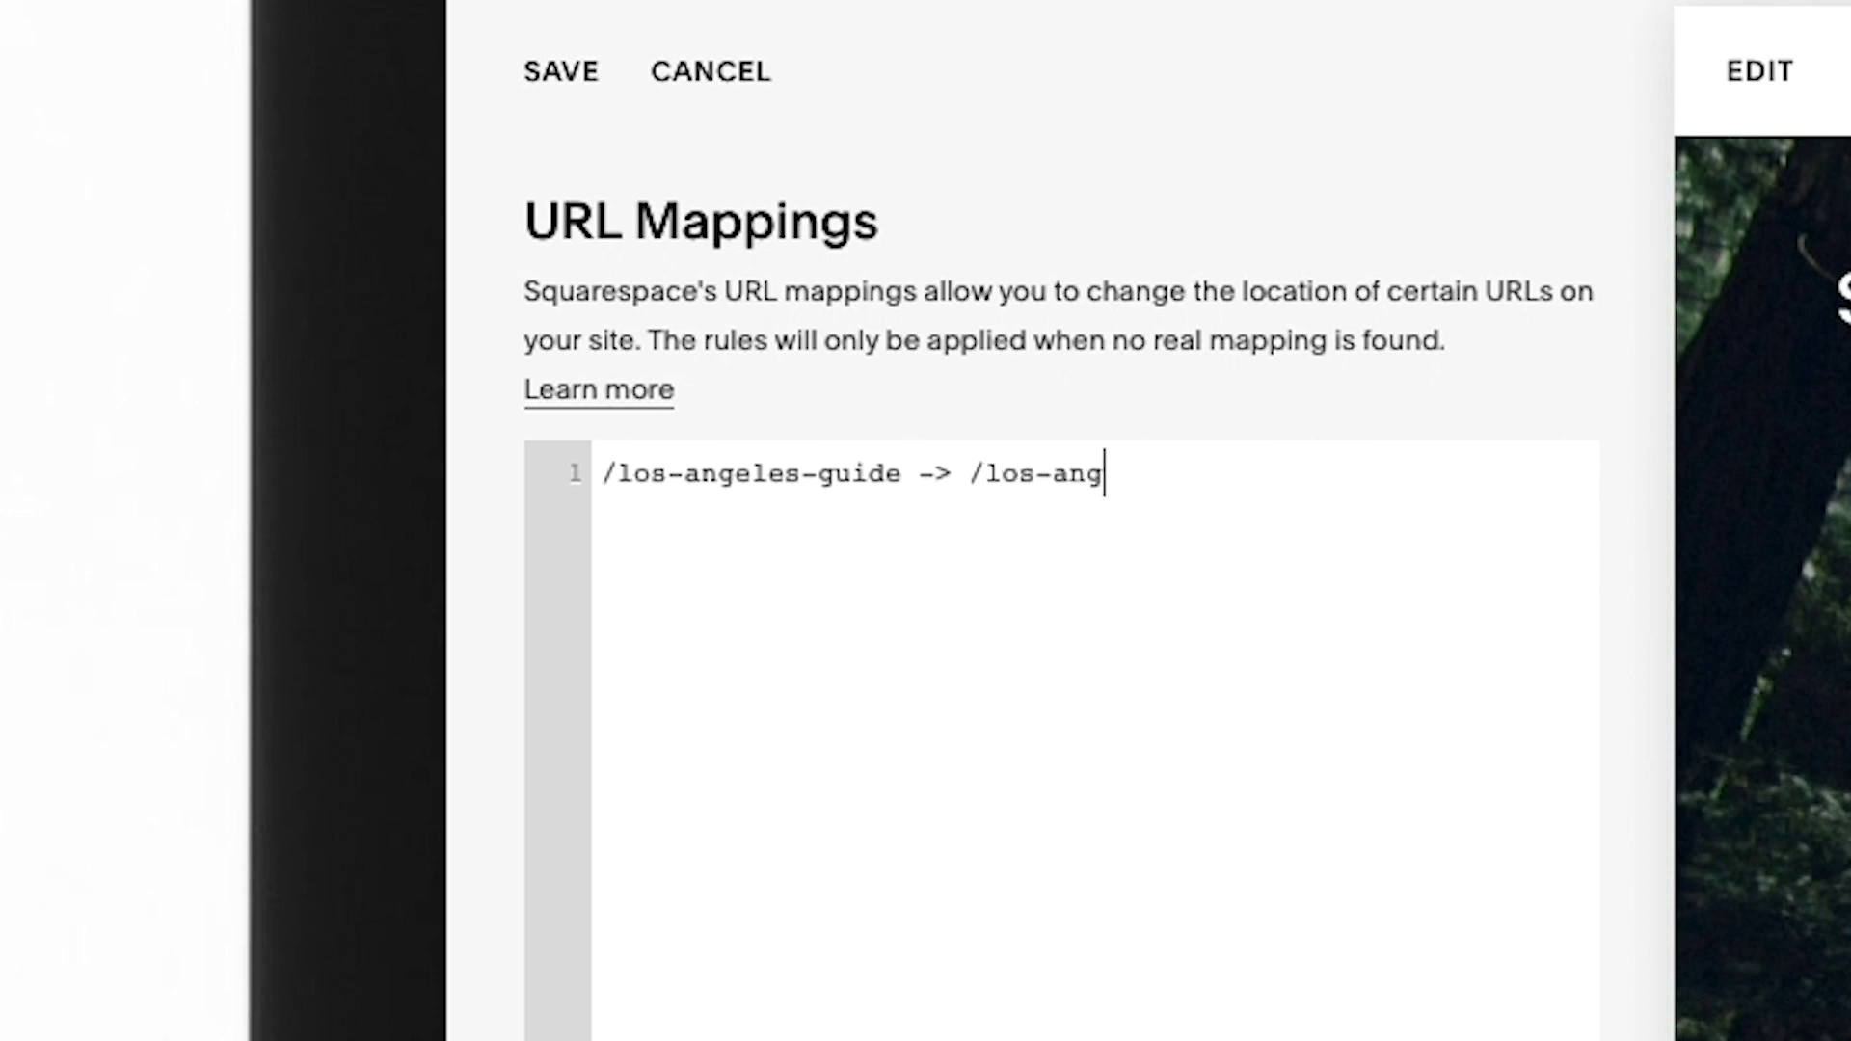
text(eles-tips 301)
Enter a second redirect, "/old-url -> /new-url 302", on line 3 of the URL mappings
key(Return)
key(Return)
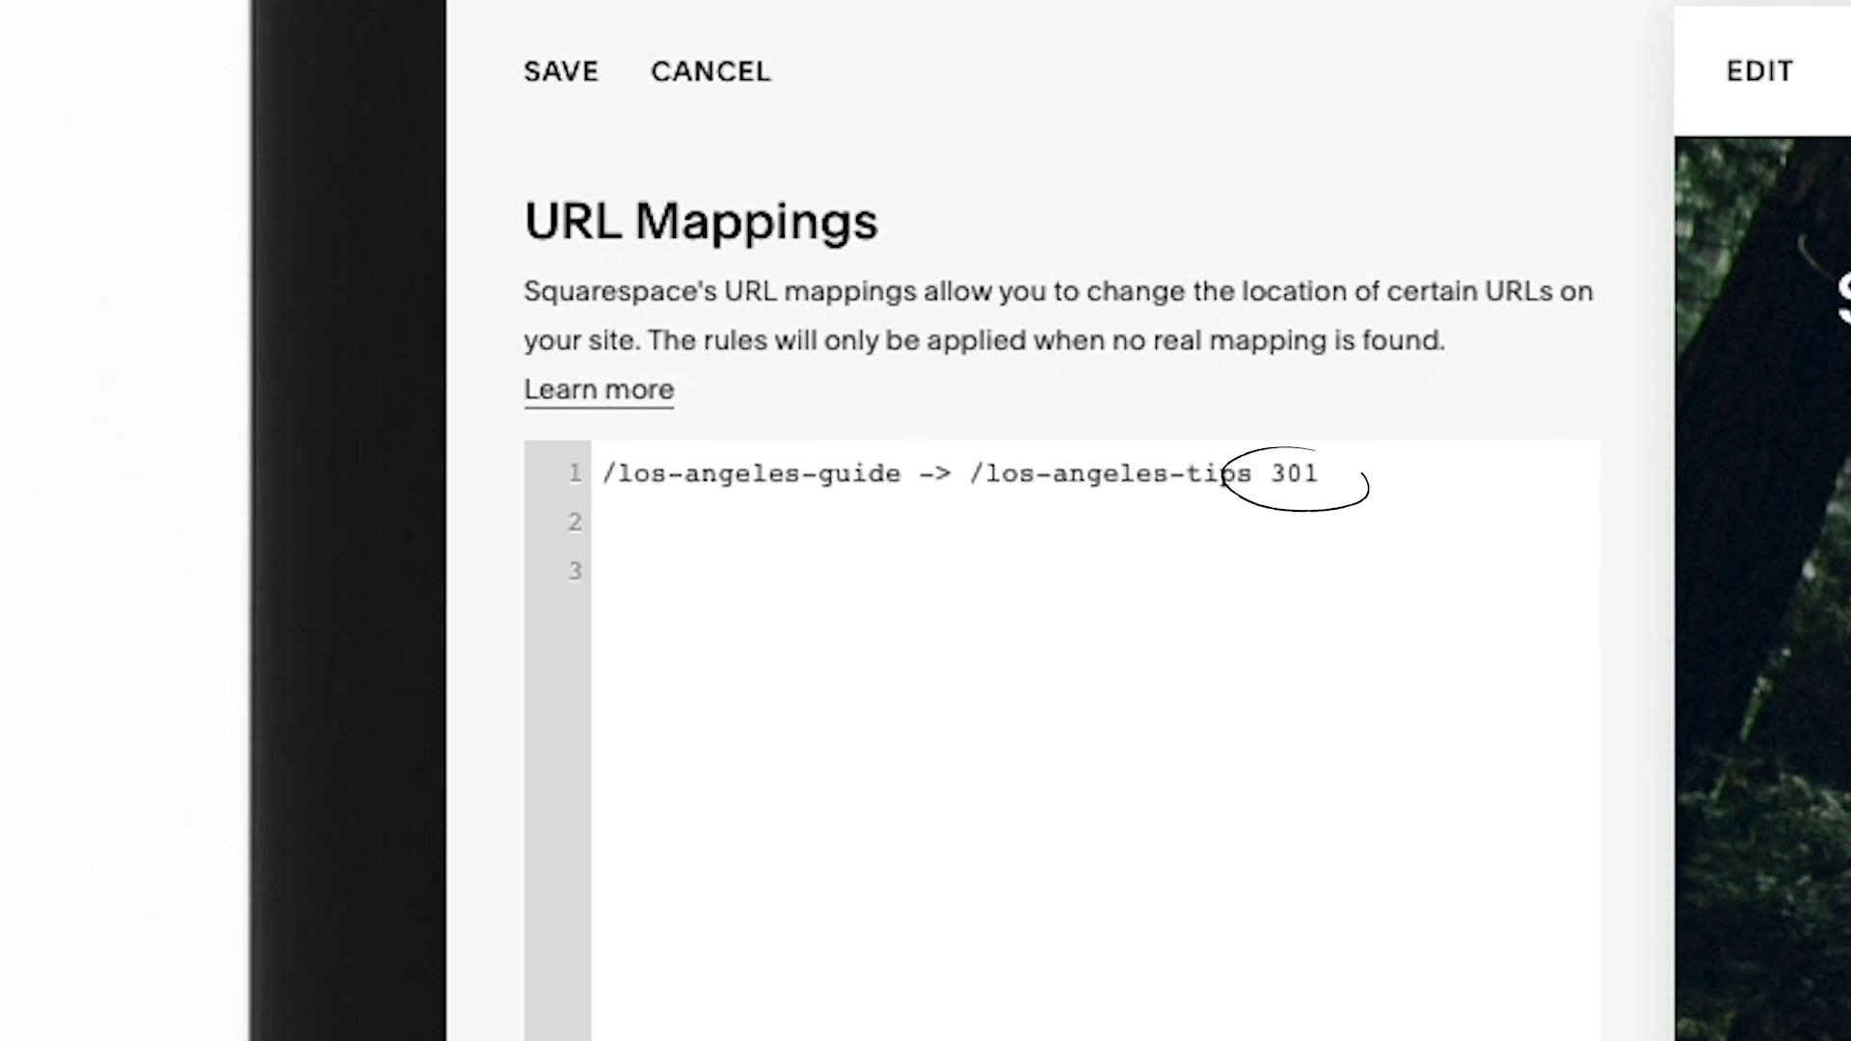
key(BackSpace)
key(BackSpace)
key(Return)
text(/old-u)
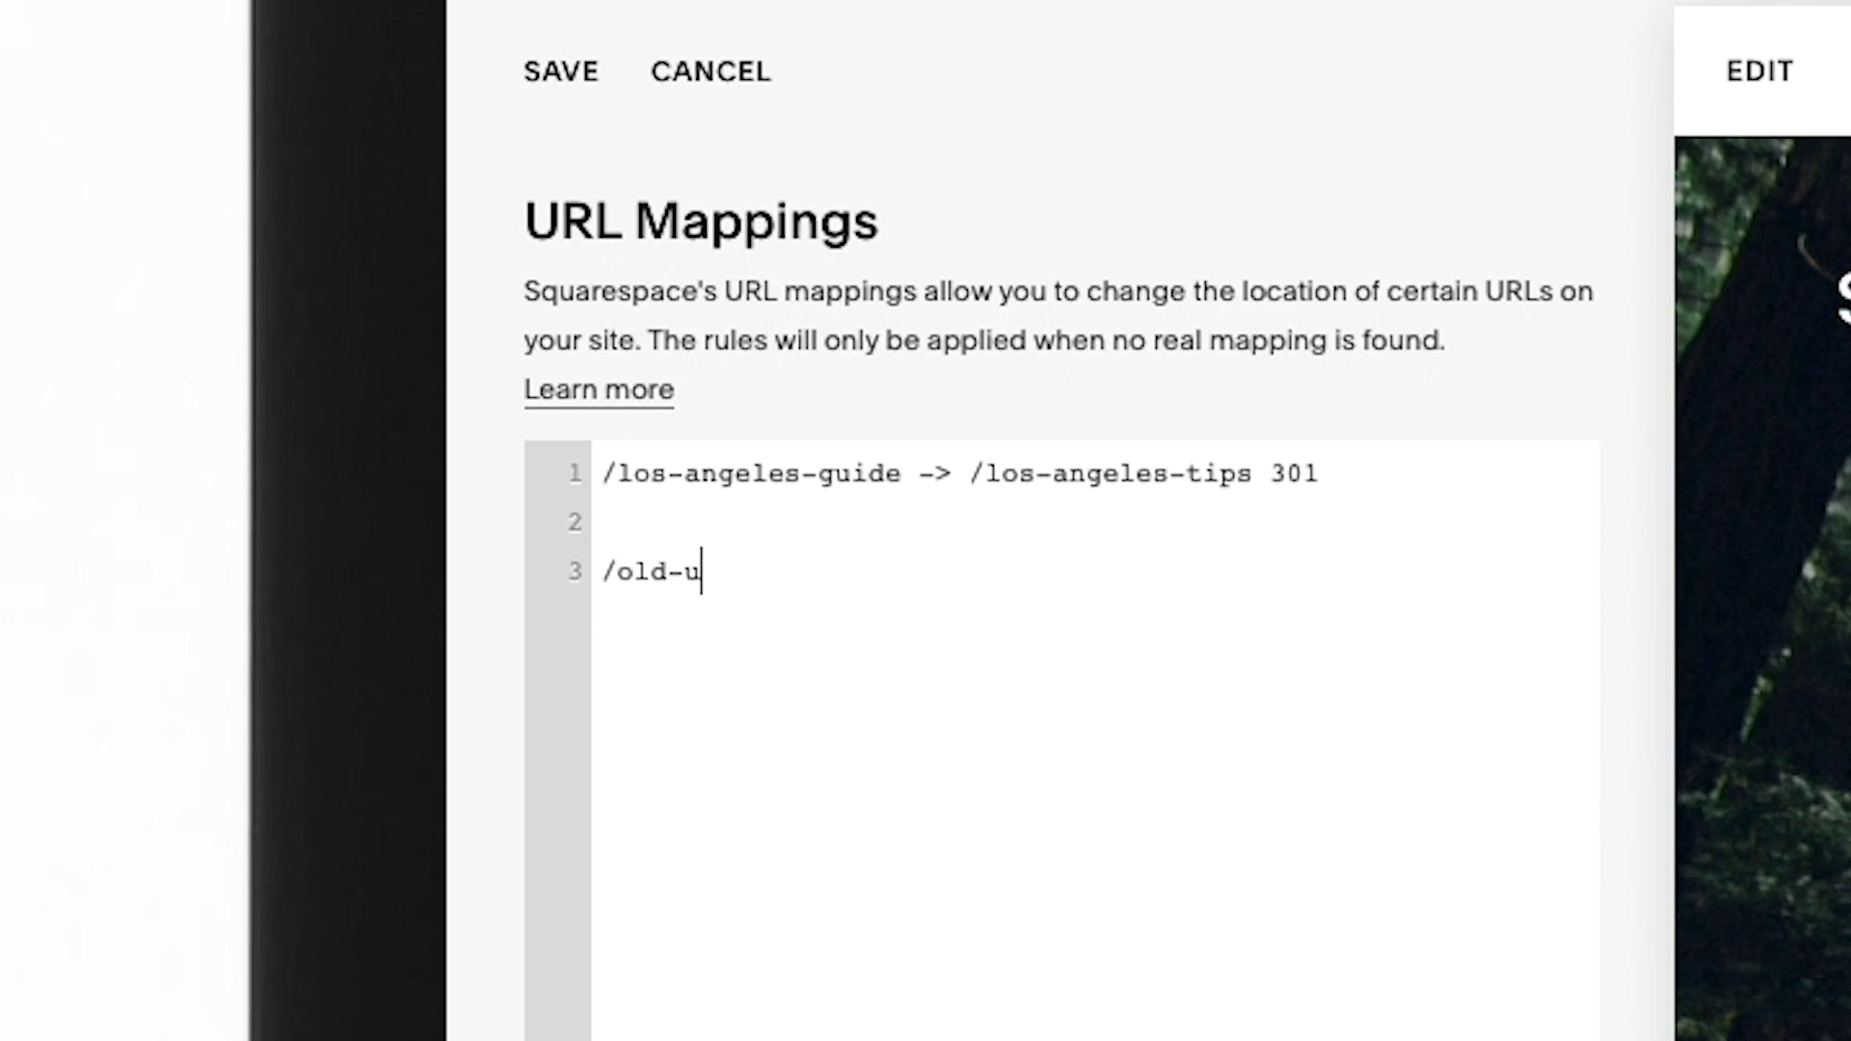
text(rl -> /new-url 302)
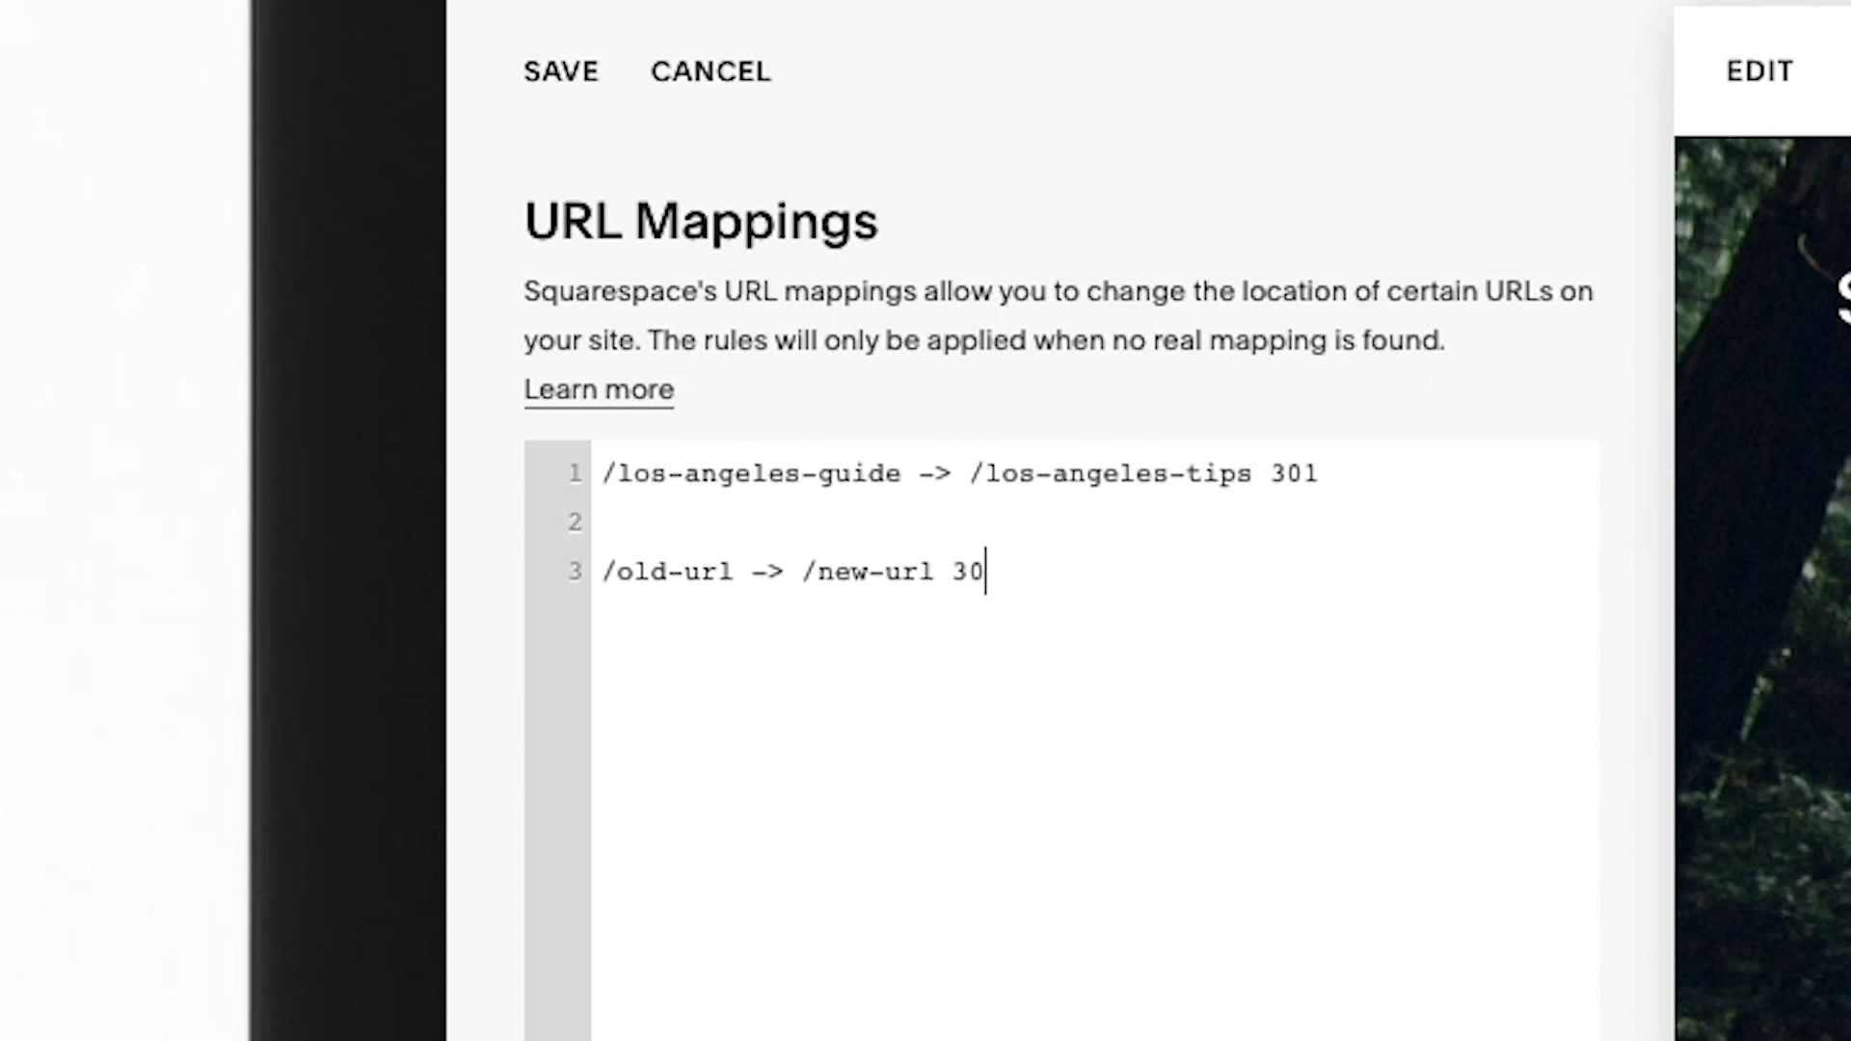
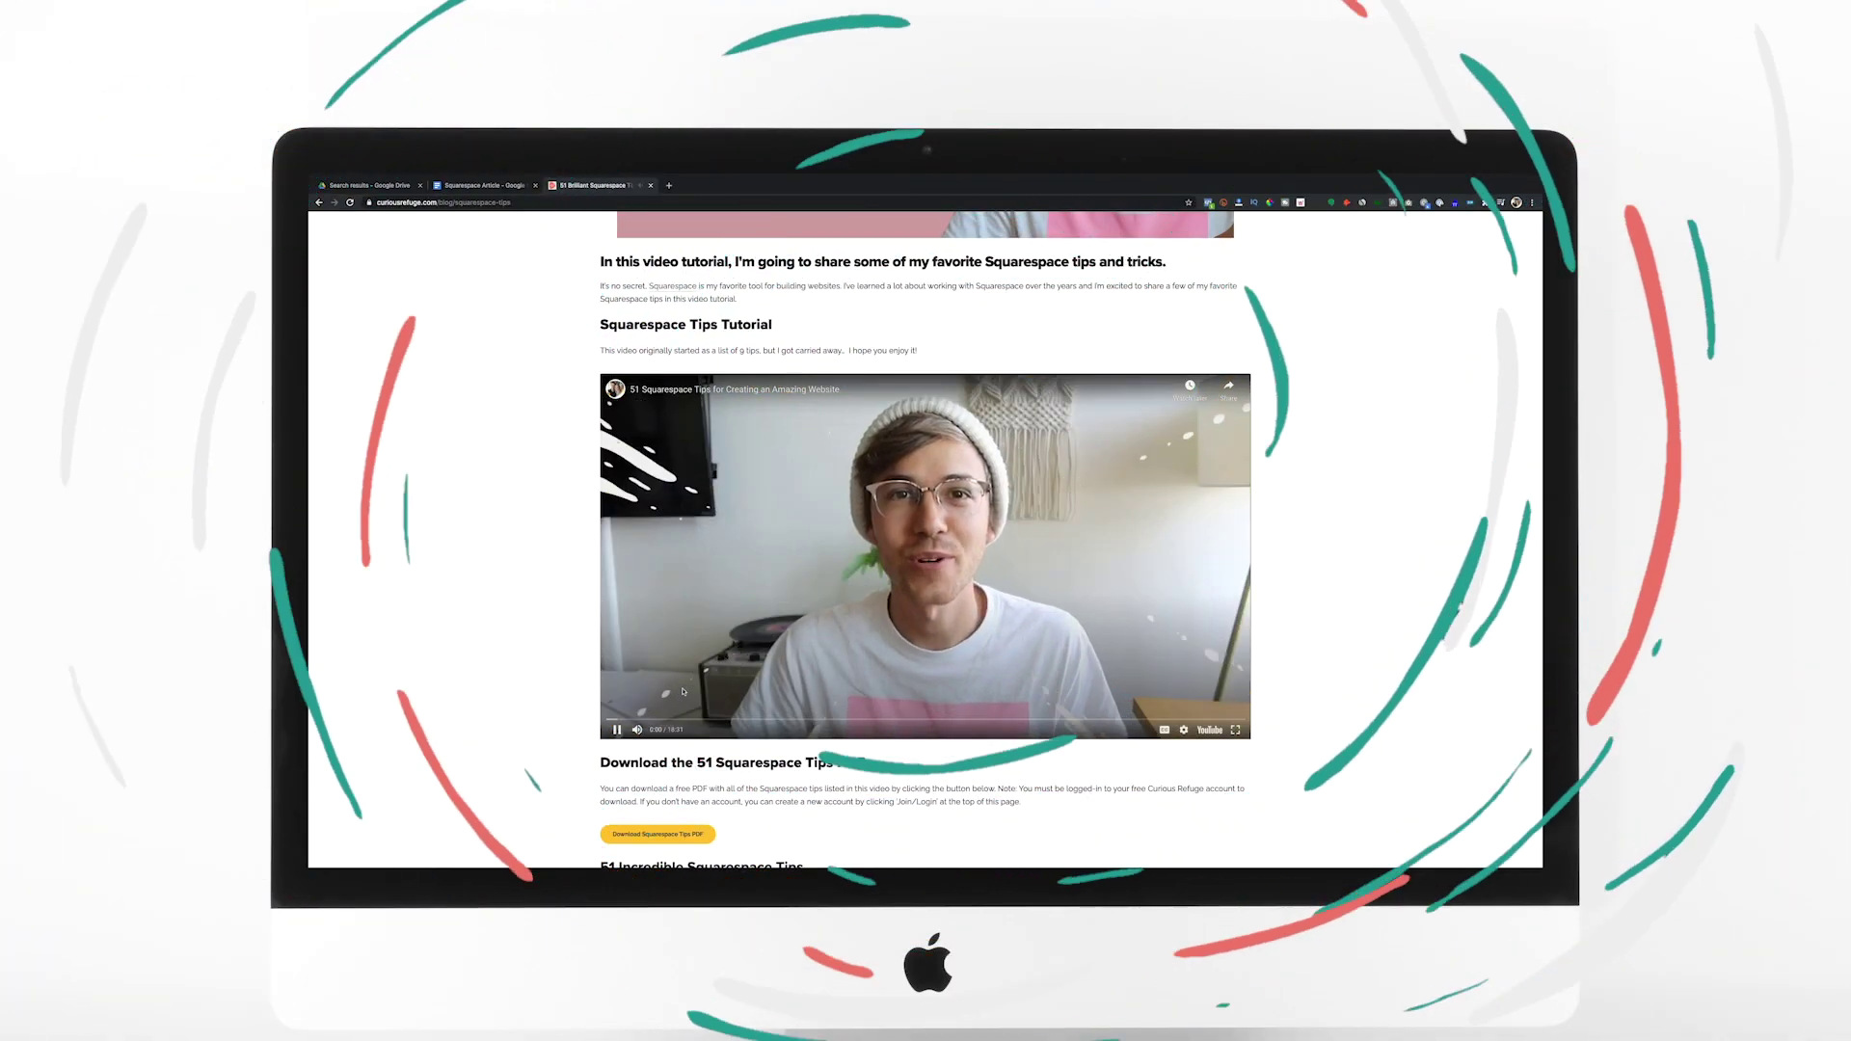
Skip ahead in the Squarespace tips video embedded in the article
key(XF86AudioRaiseVolume)
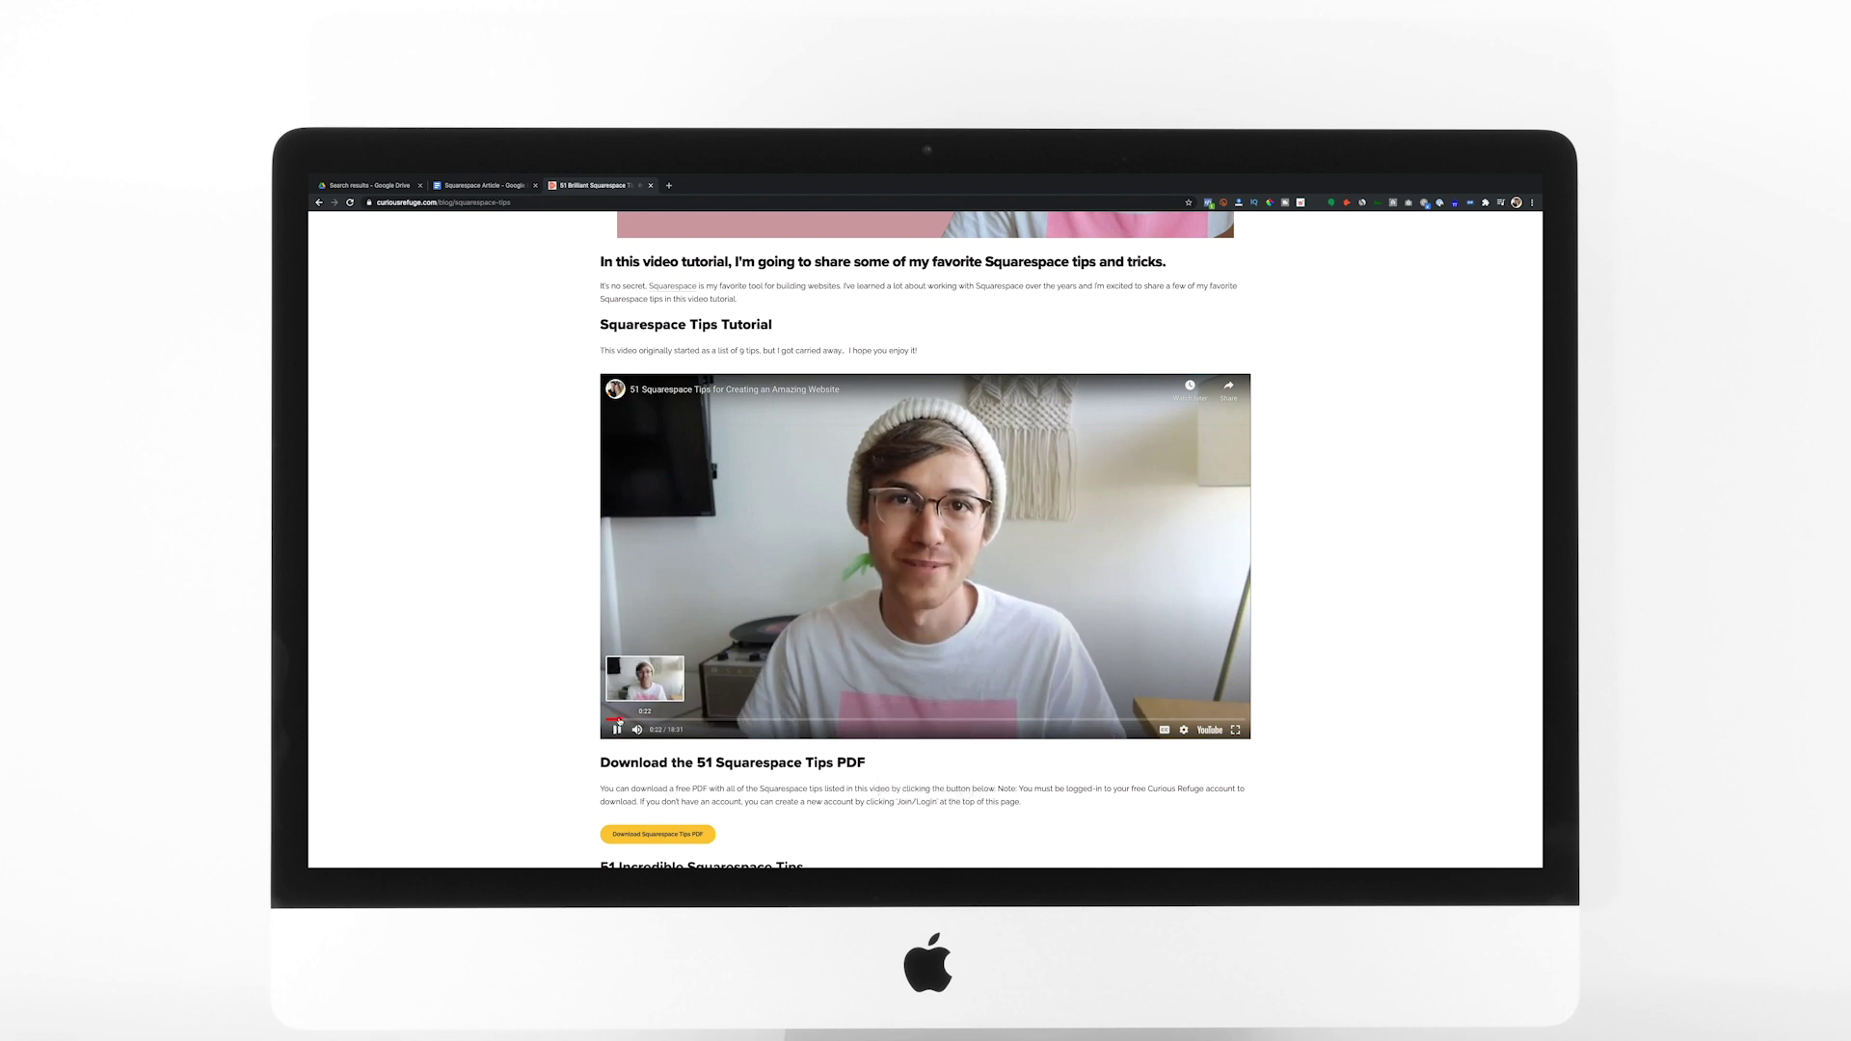
click(639, 719)
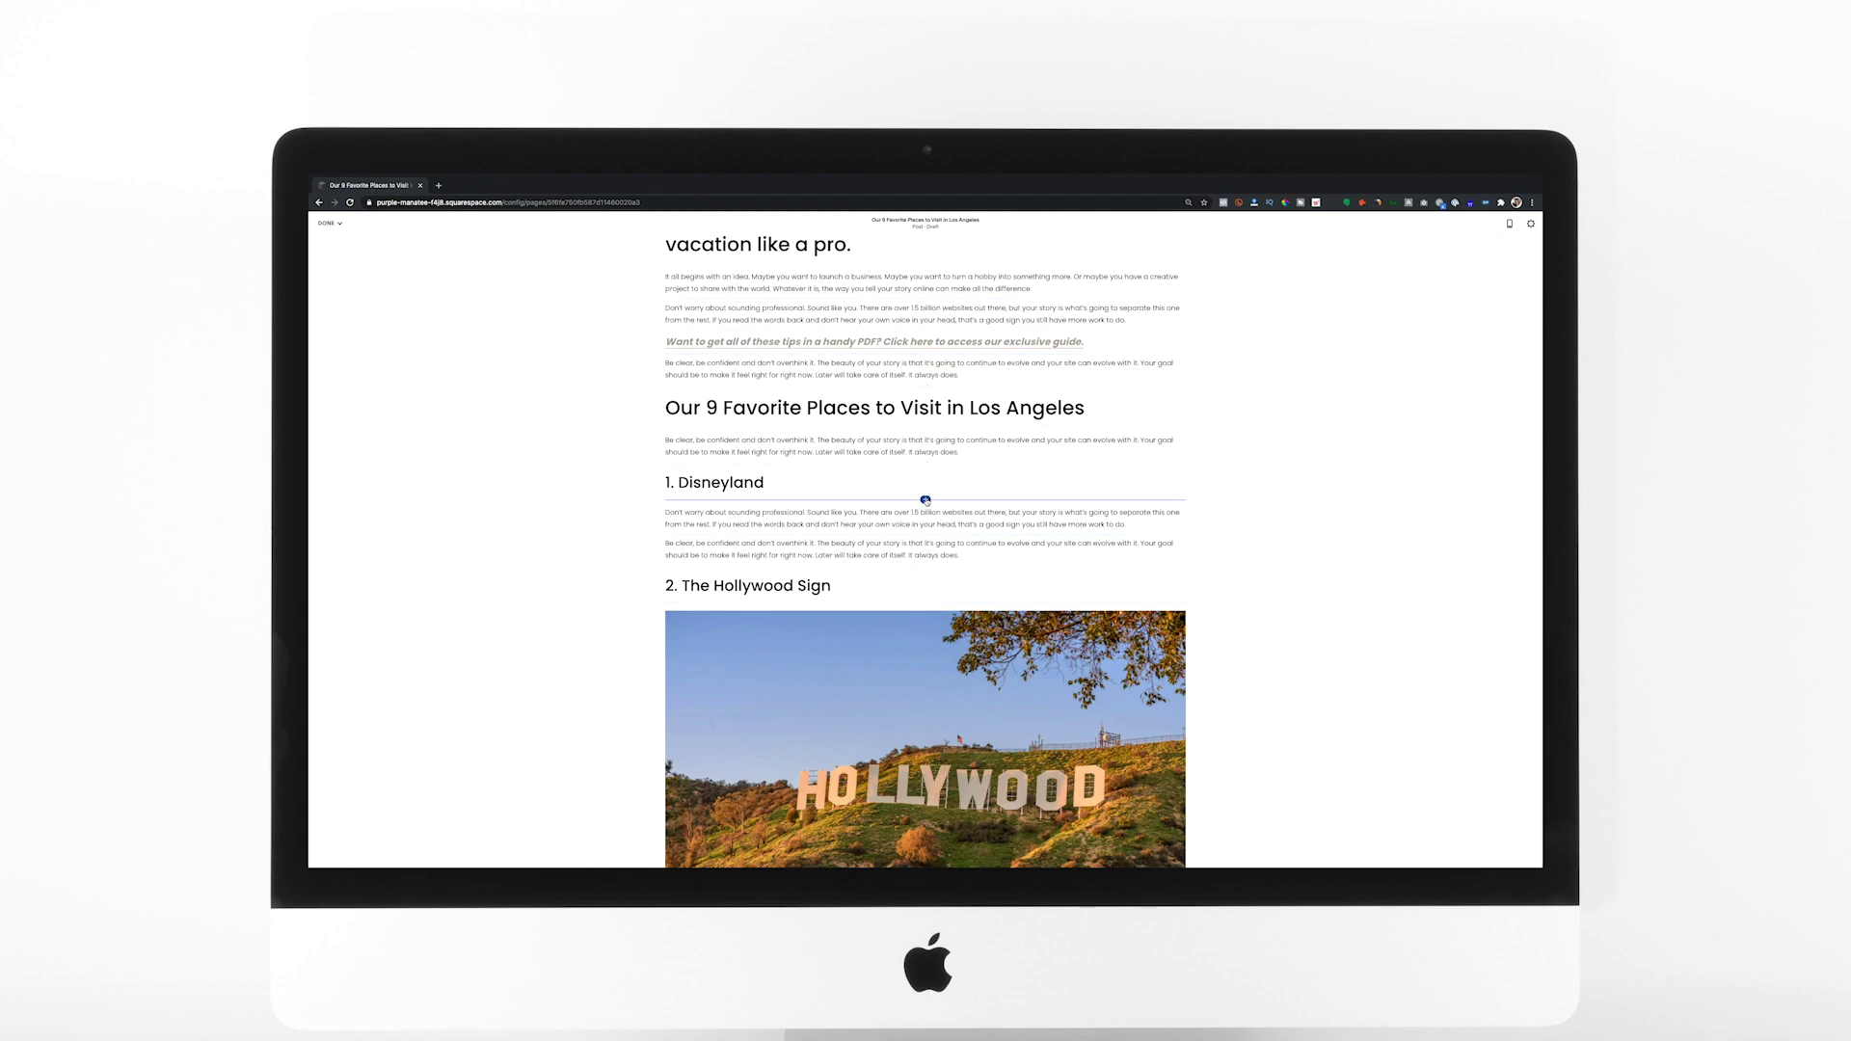
click(926, 501)
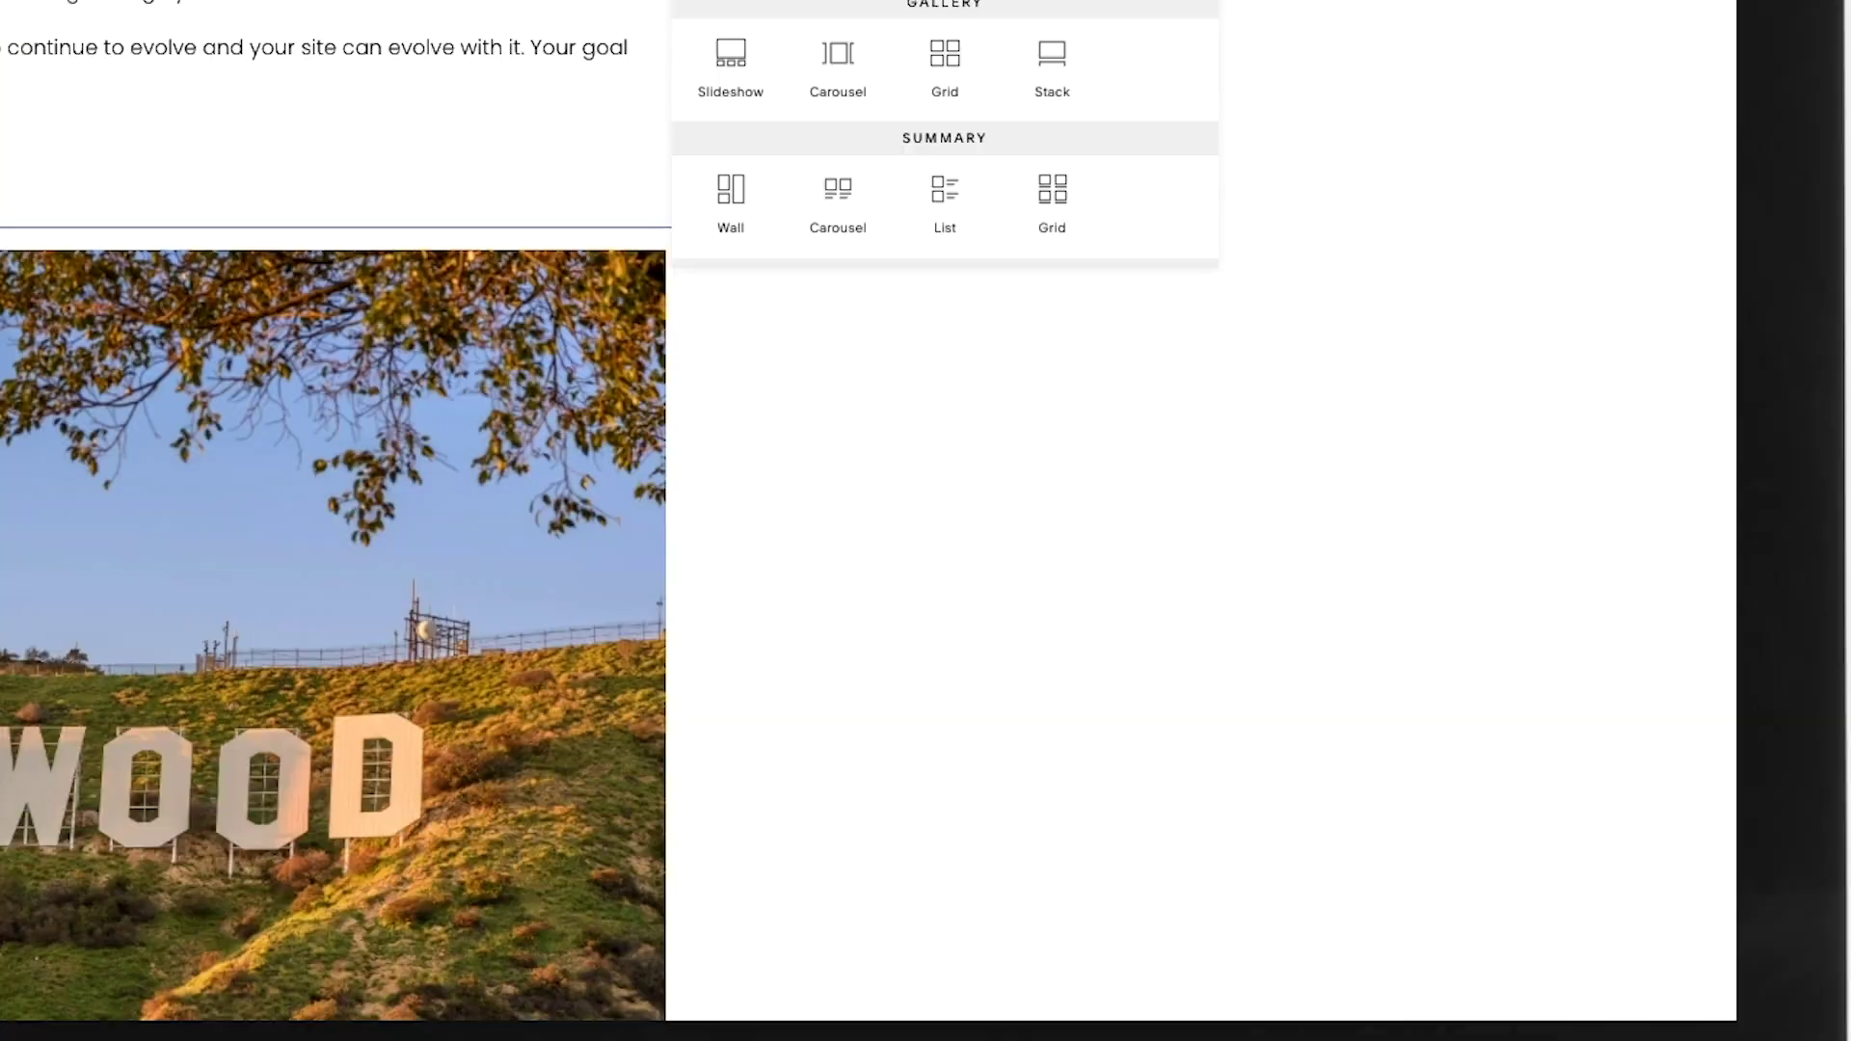
click(1117, 294)
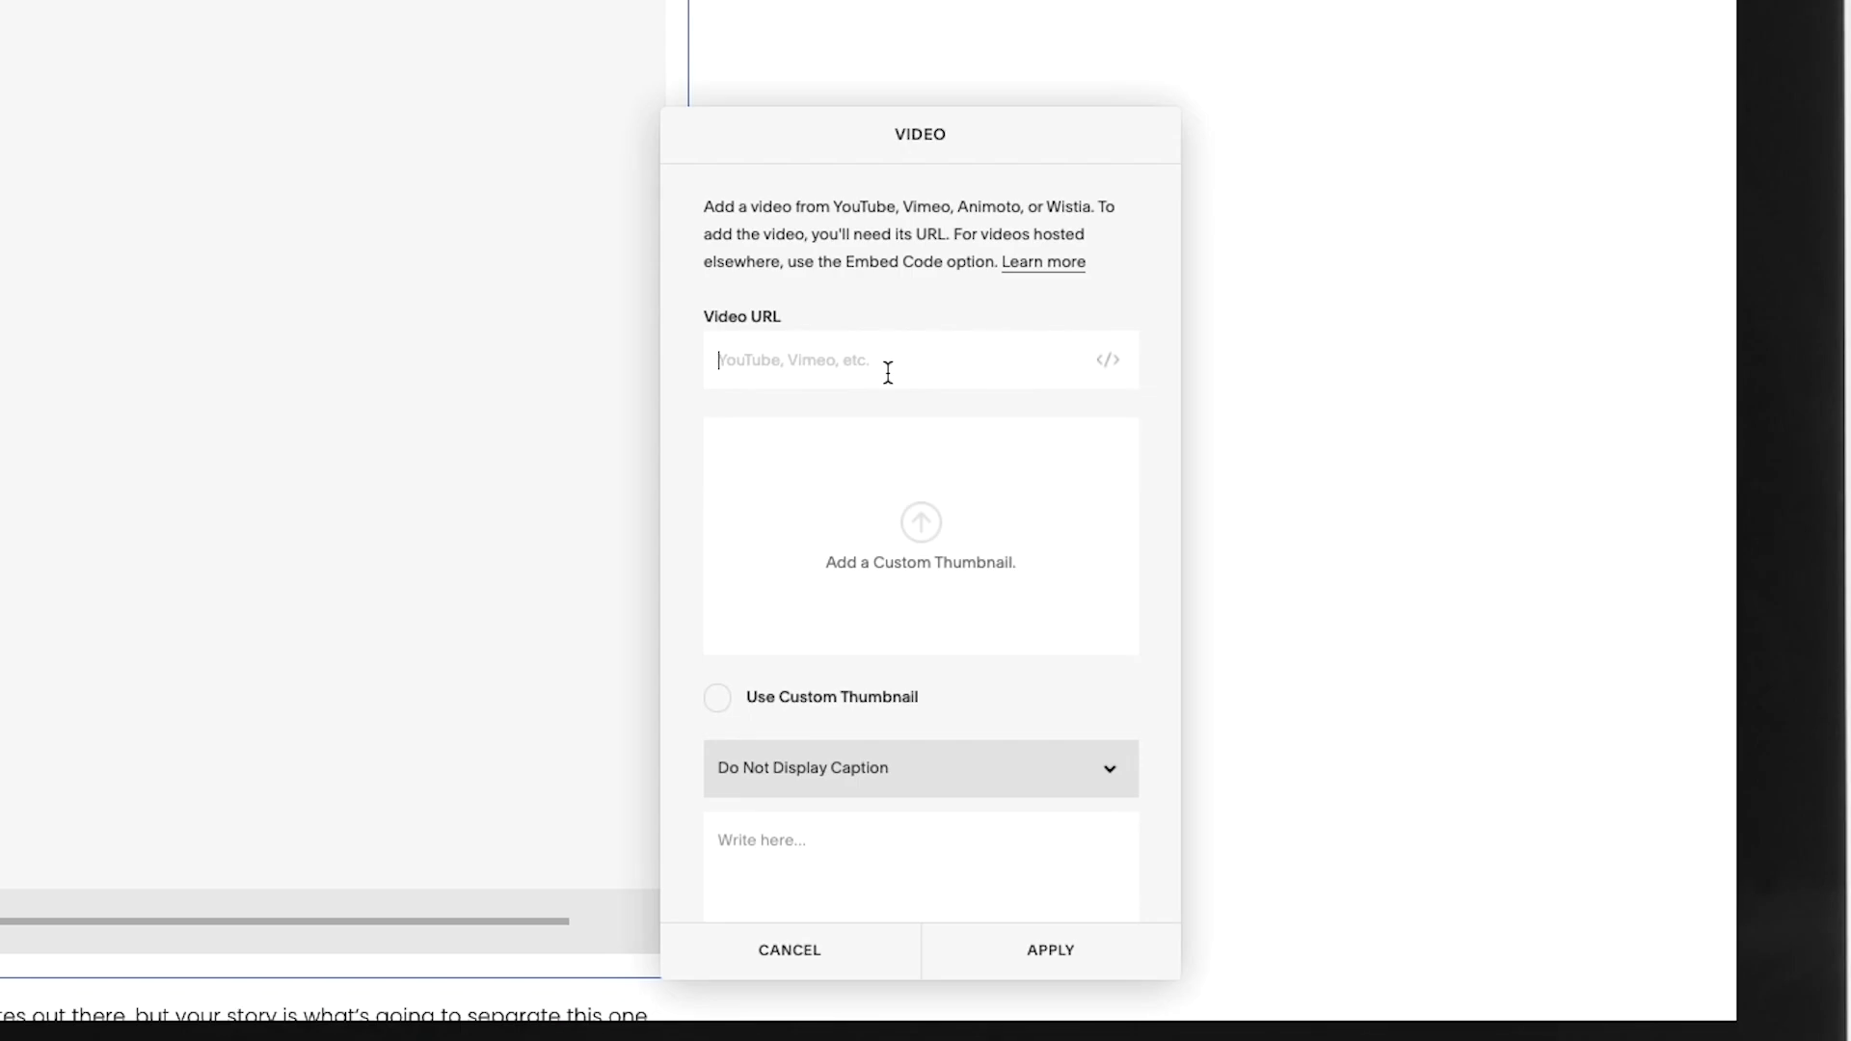
text(https://www.youtube.com/watch?v=tvDH4JM_gME)
click(1084, 954)
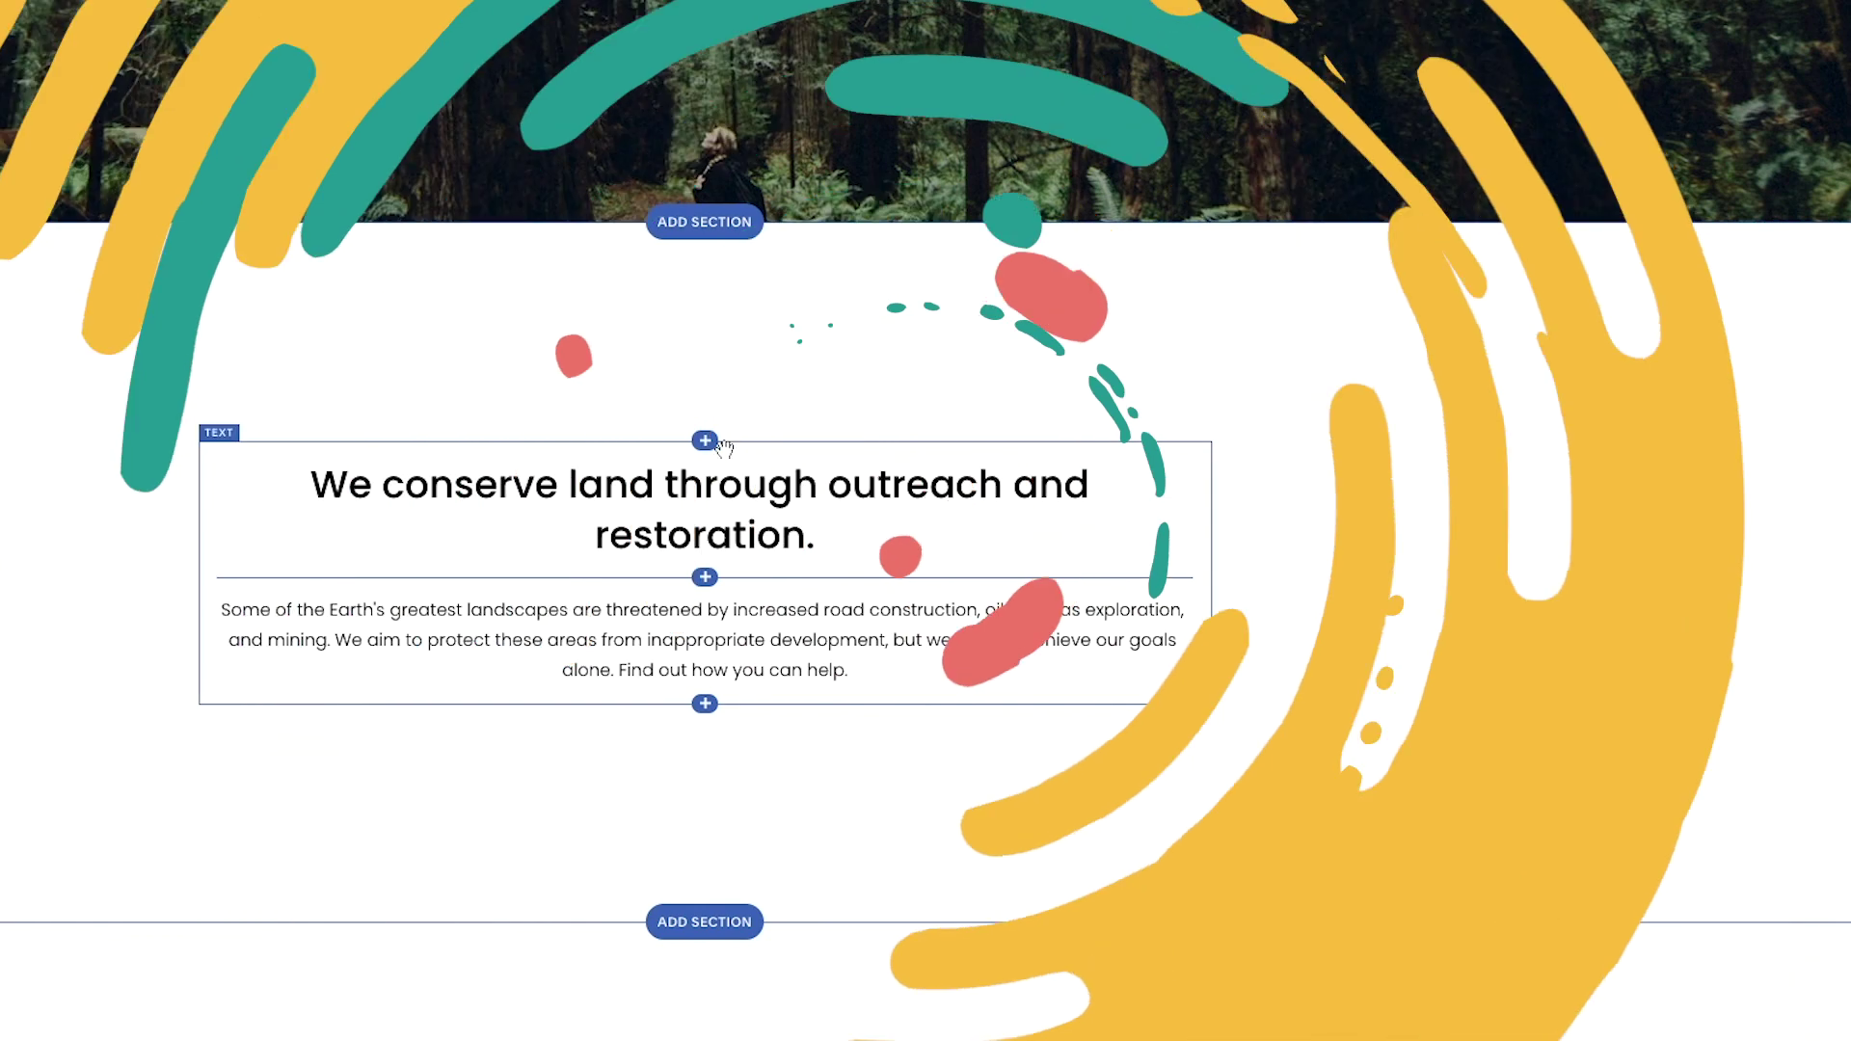
Insert an audio block above the "We conserve land through outreach and restoration." heading, upload SFX - Logo 13-B.mp3 and apply it
click(719, 442)
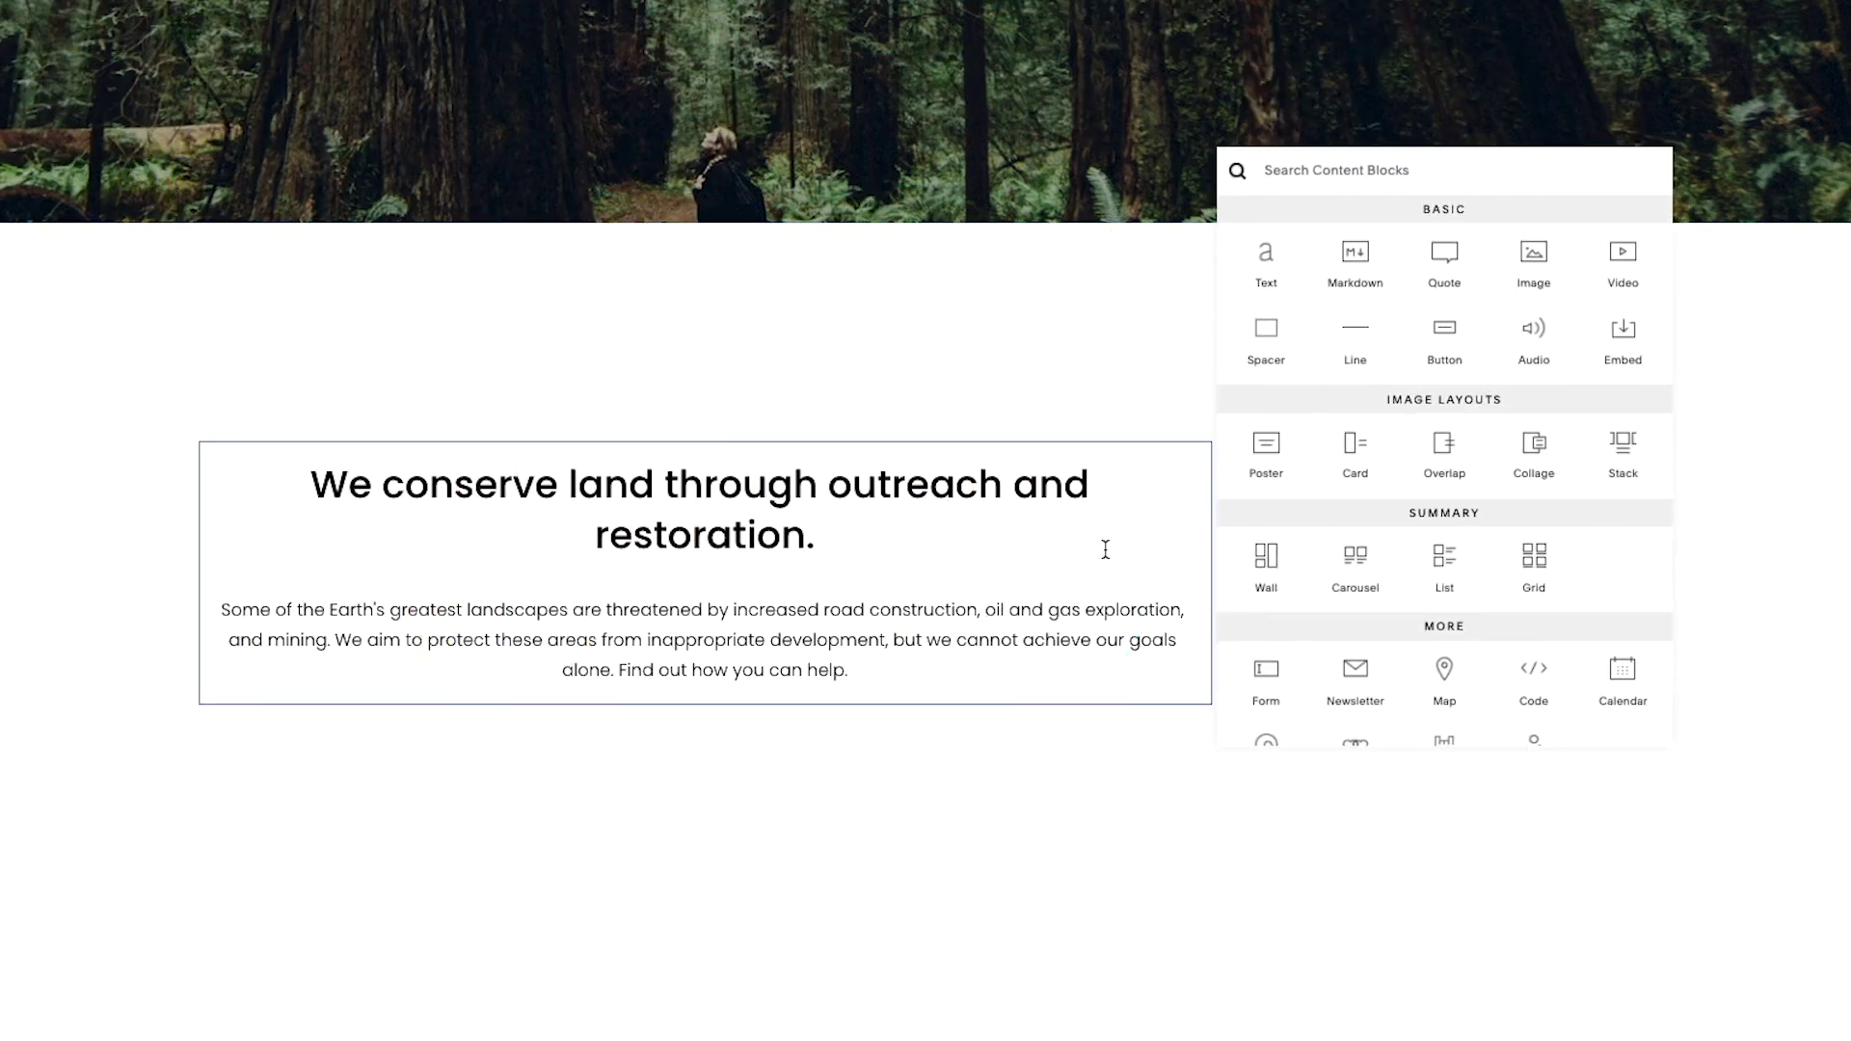
click(1541, 342)
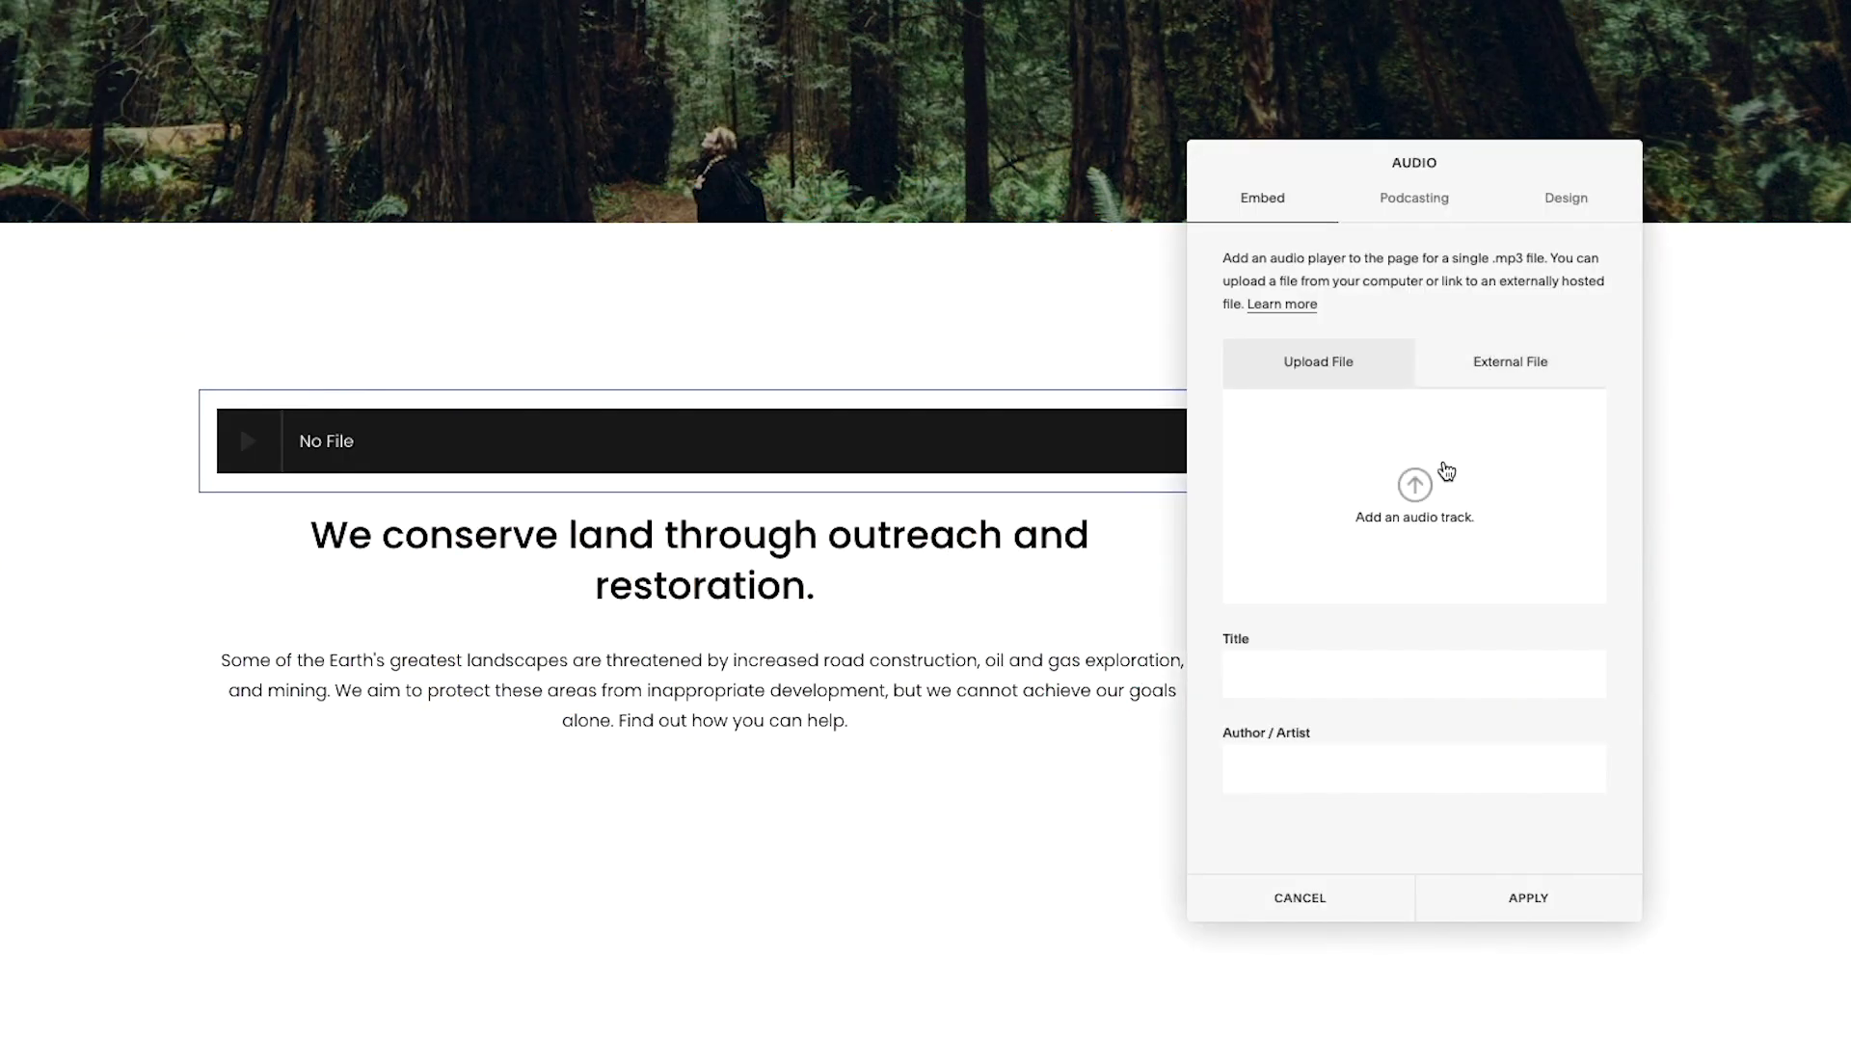
click(1443, 479)
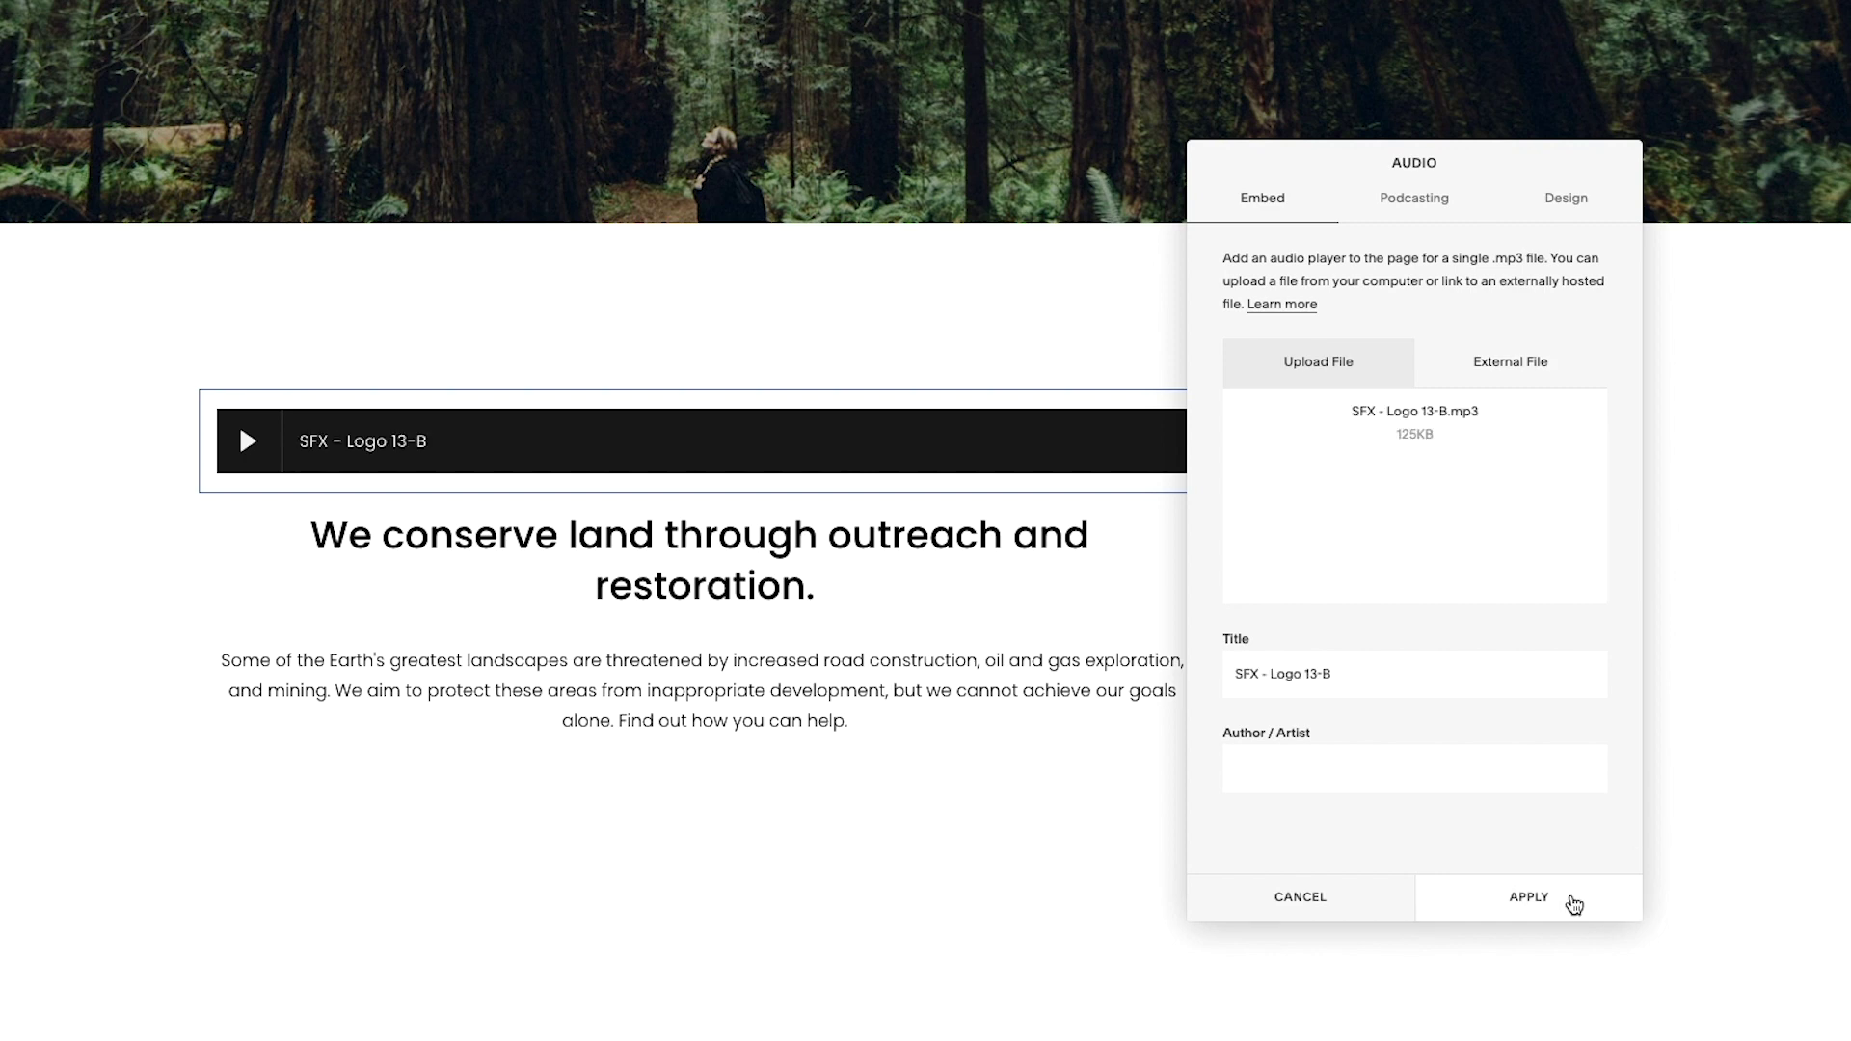
click(1574, 899)
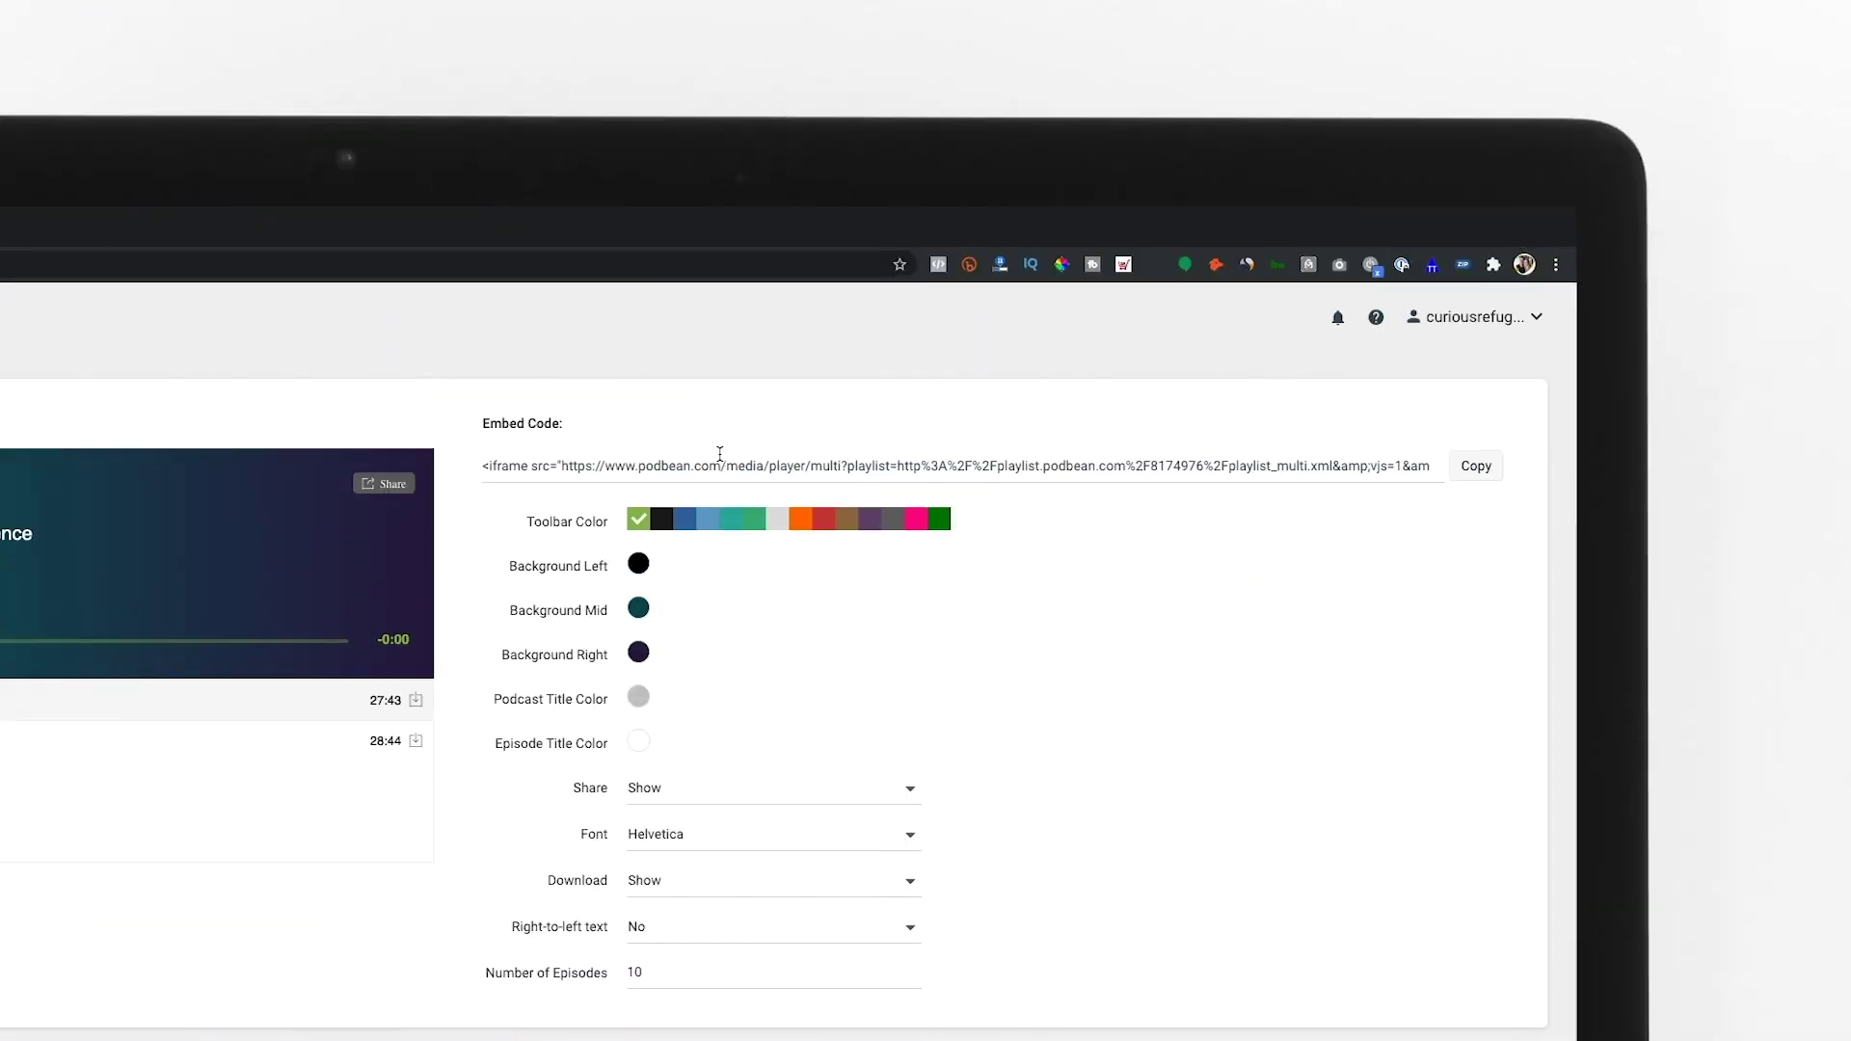
Copy the Podbean player's embed code and paste it over the sample HTML in a new code block above "4. The Broad Museum"
click(719, 453)
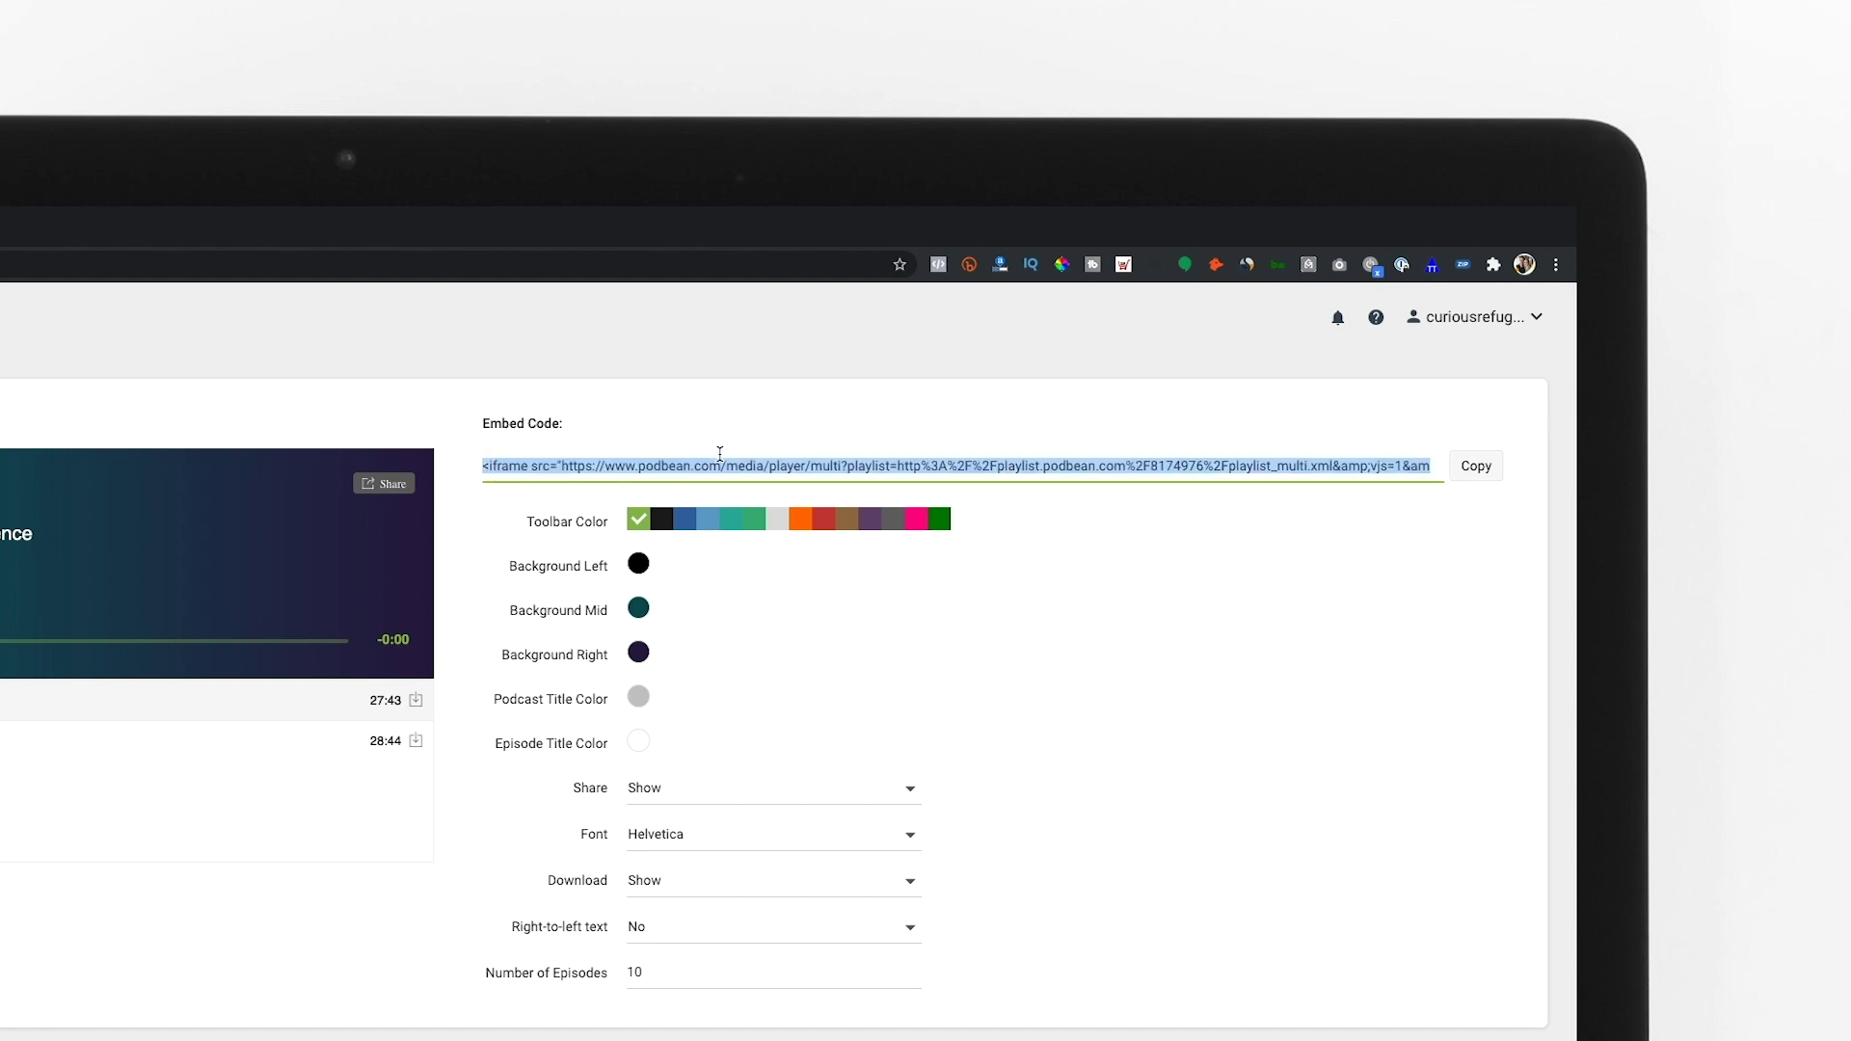
click(1485, 469)
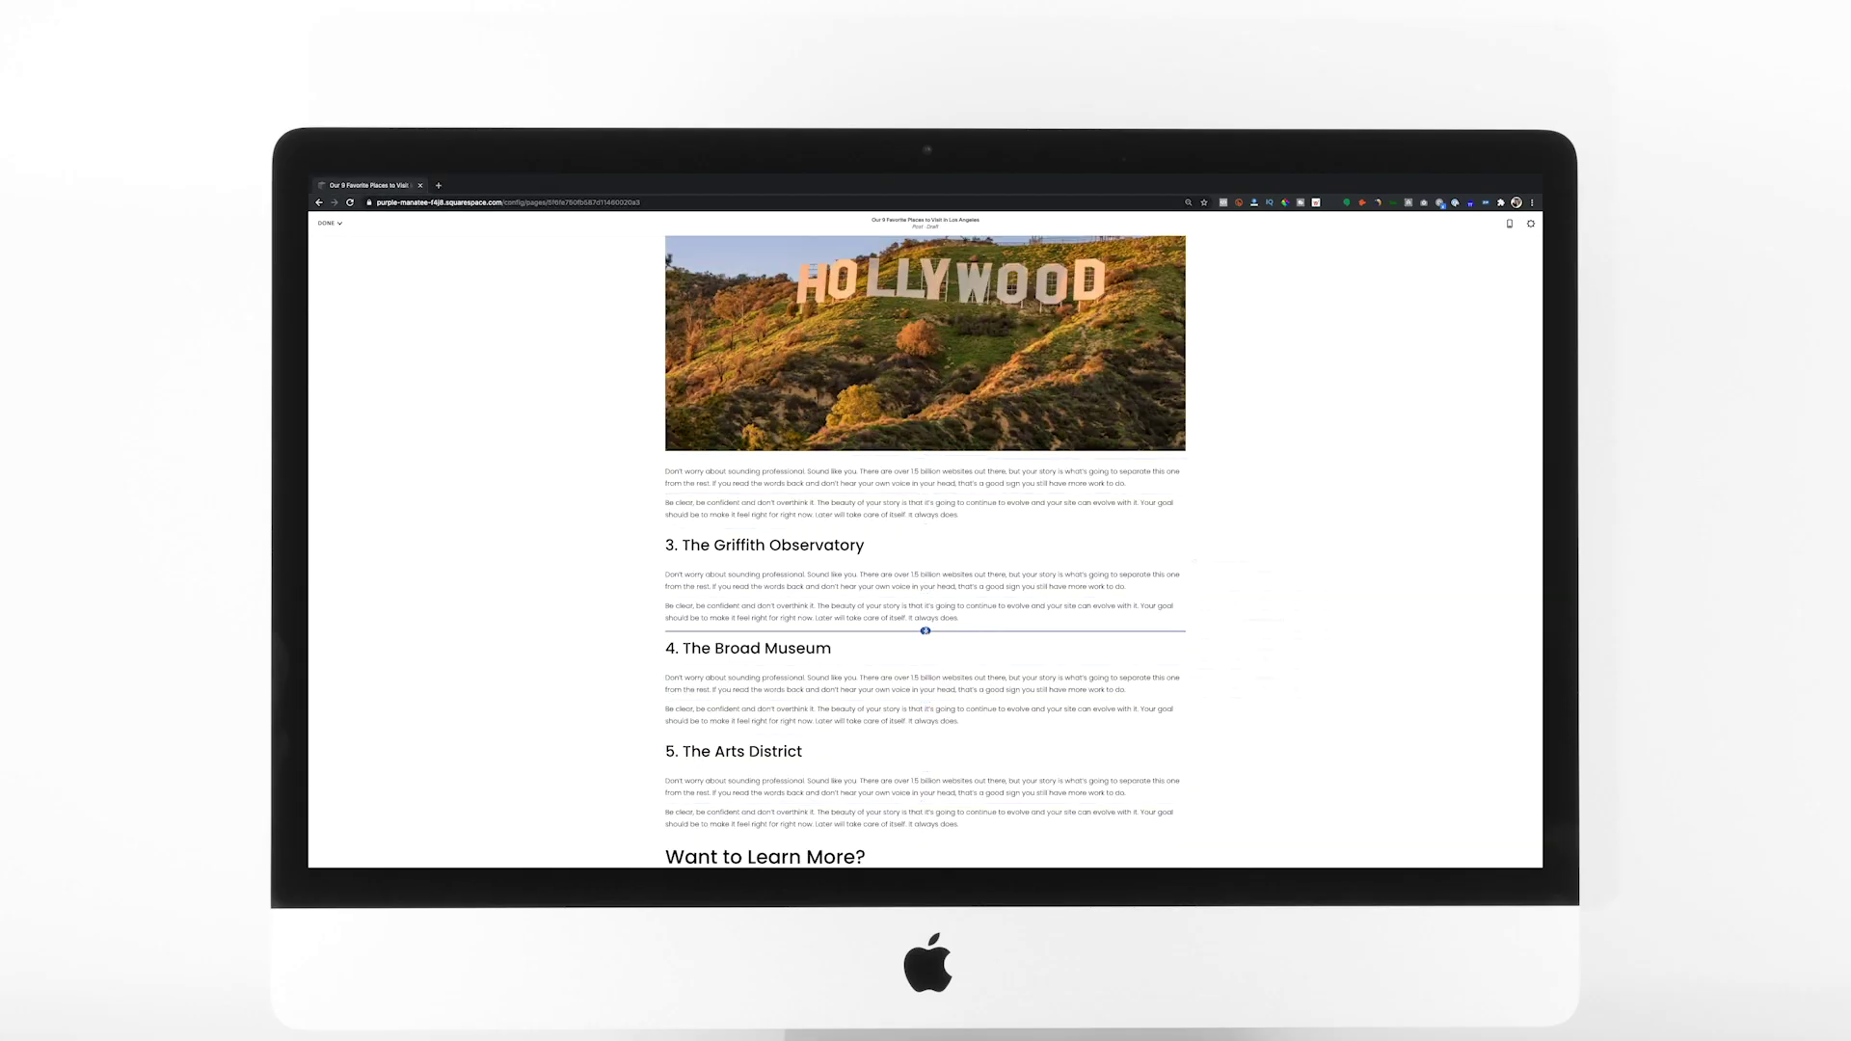
click(925, 630)
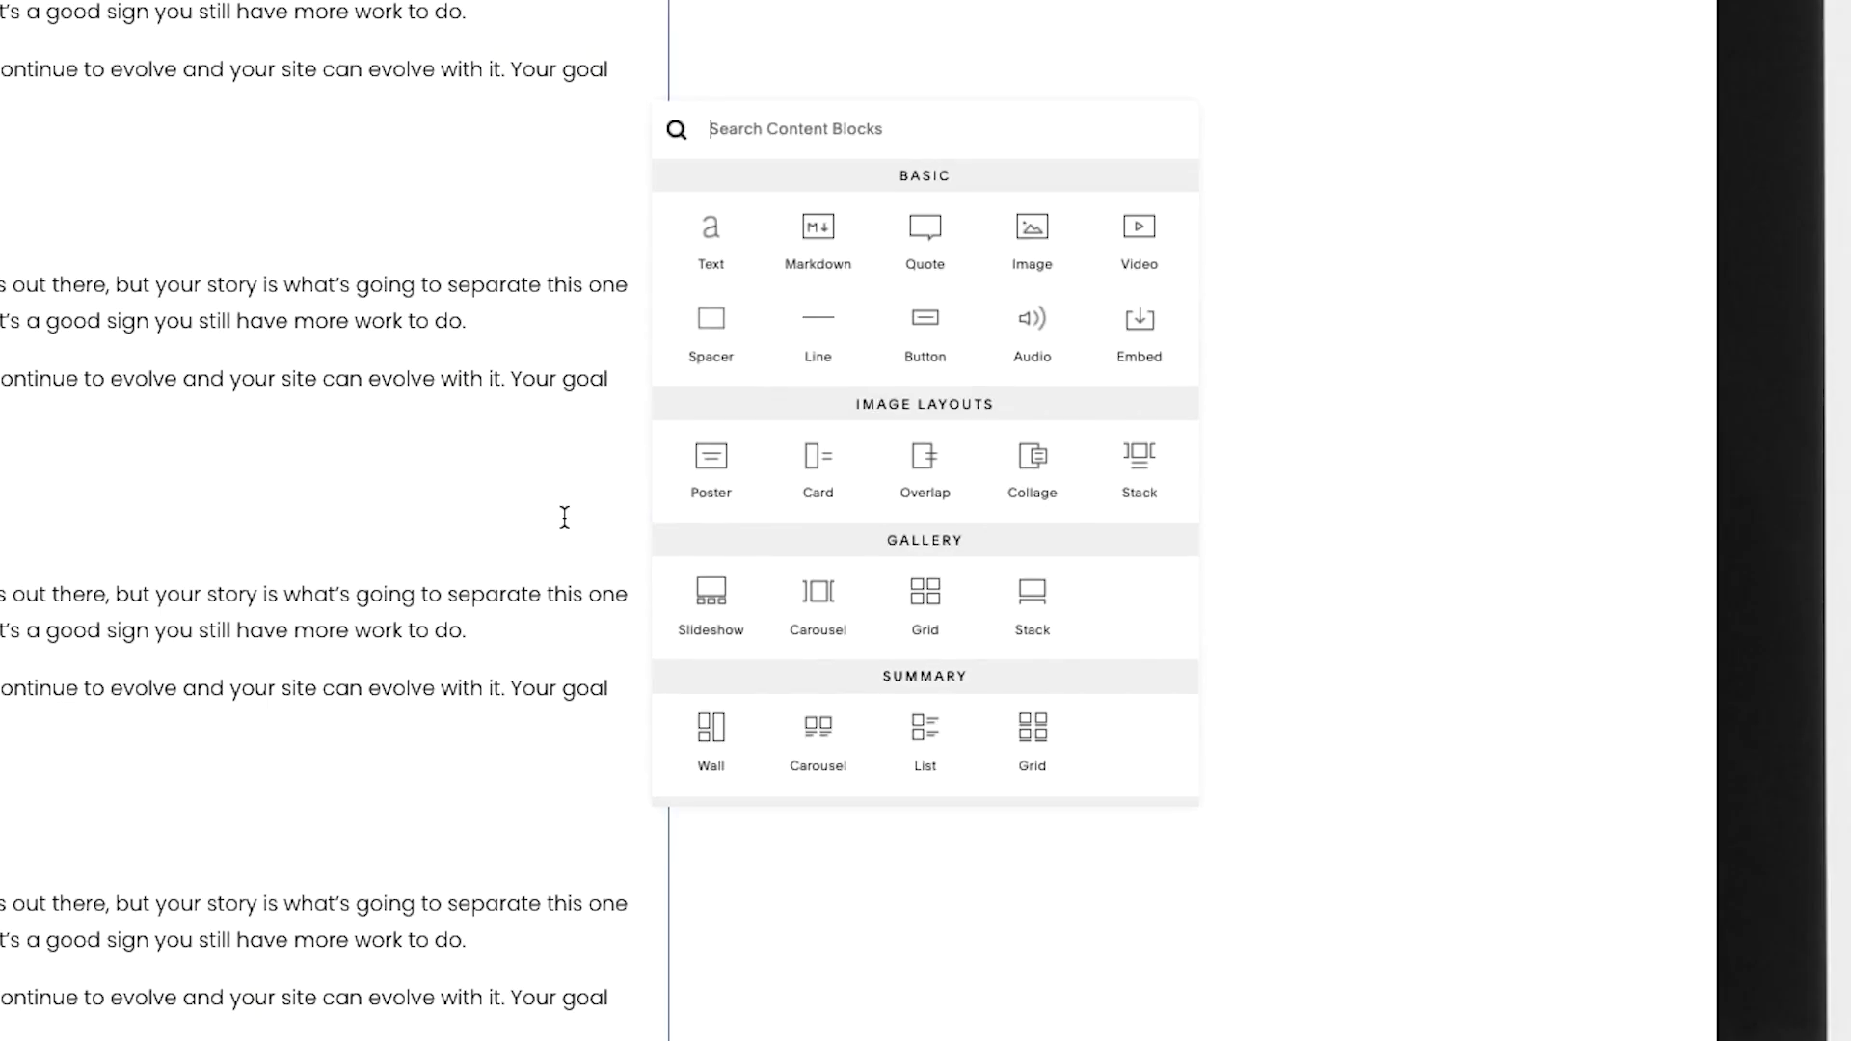
scroll(953, 390, down, 3)
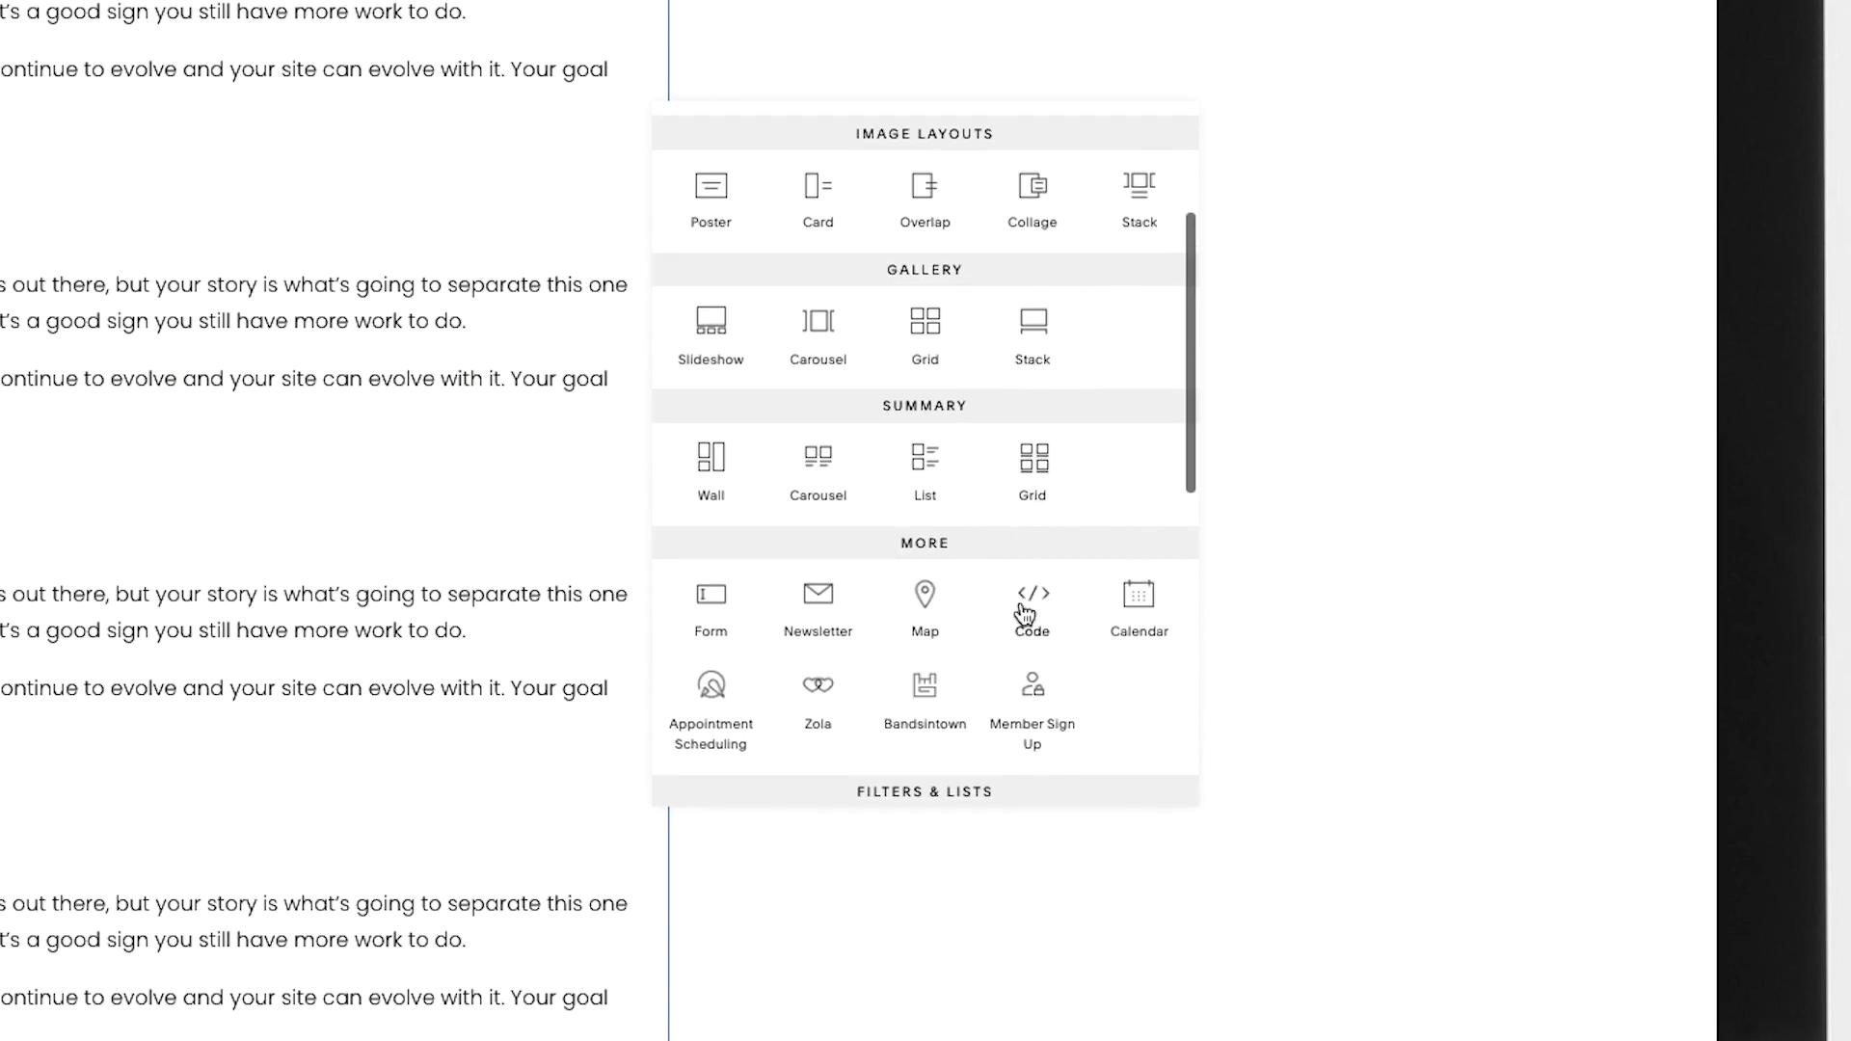
click(1030, 631)
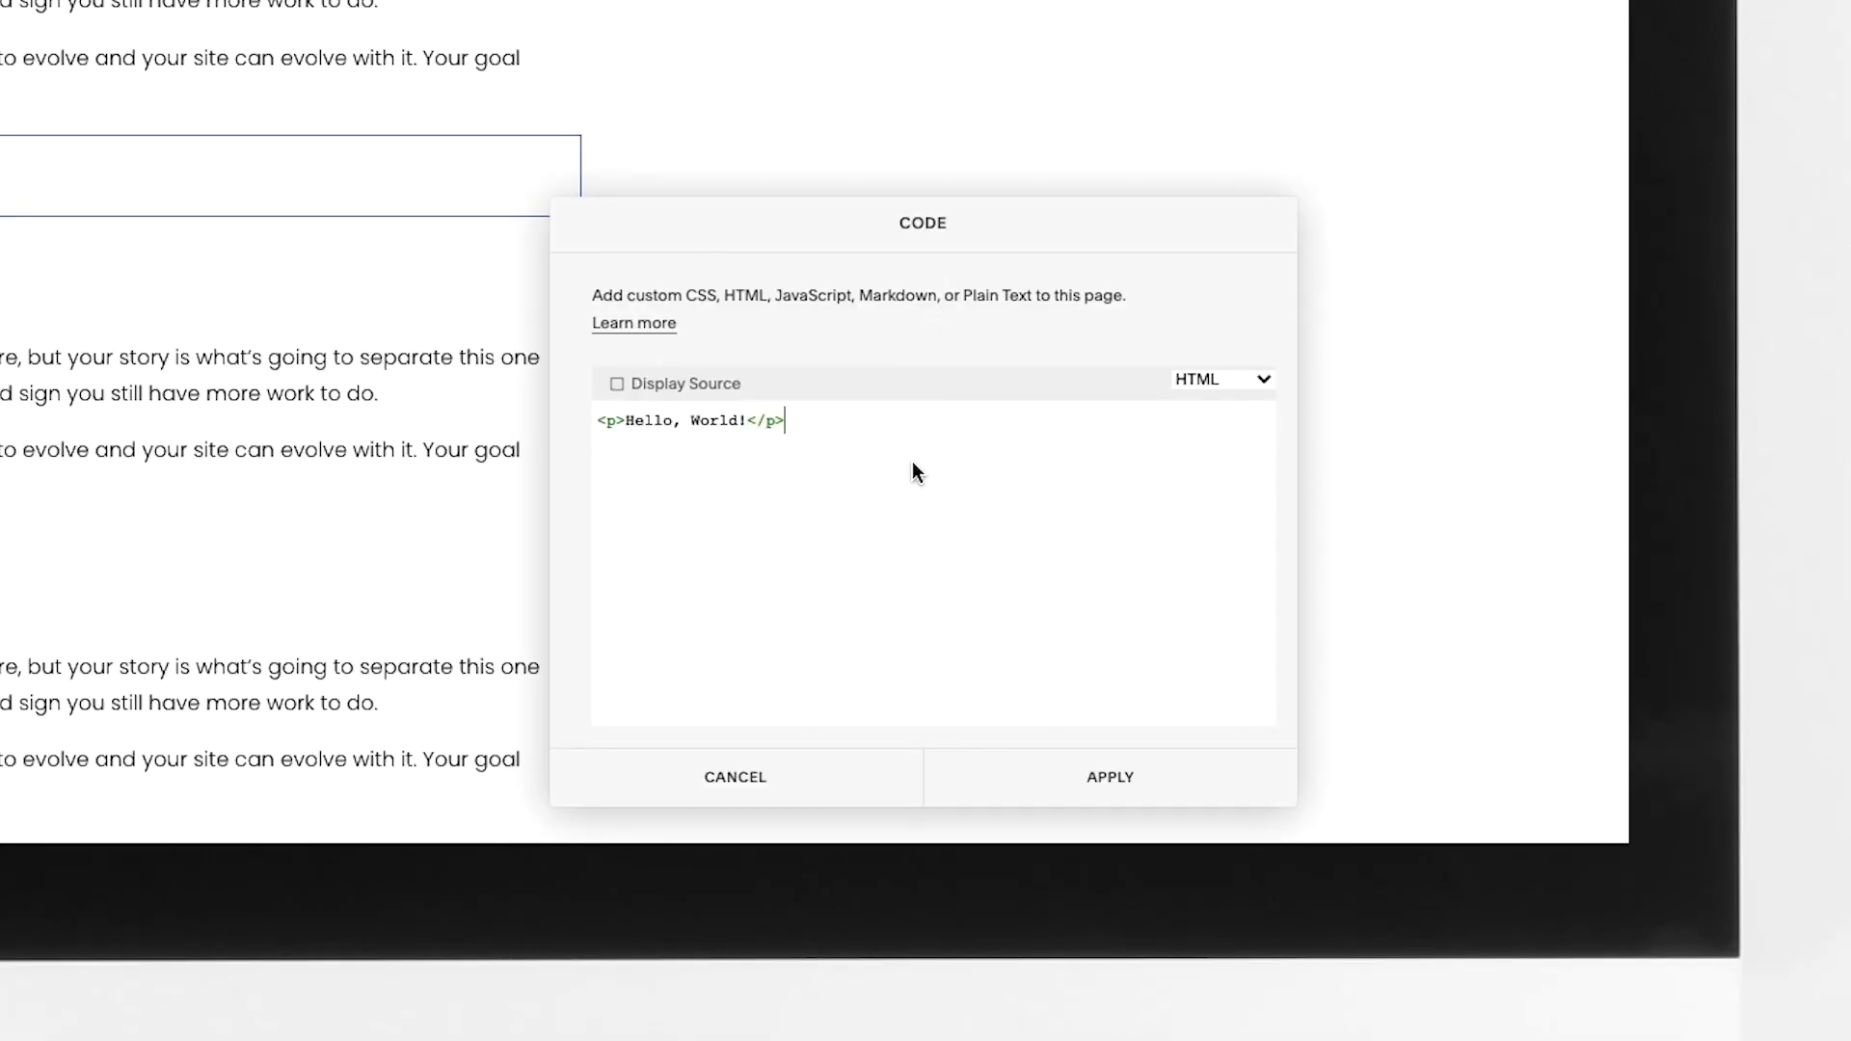
key(ctrl+a)
key(ctrl+v)
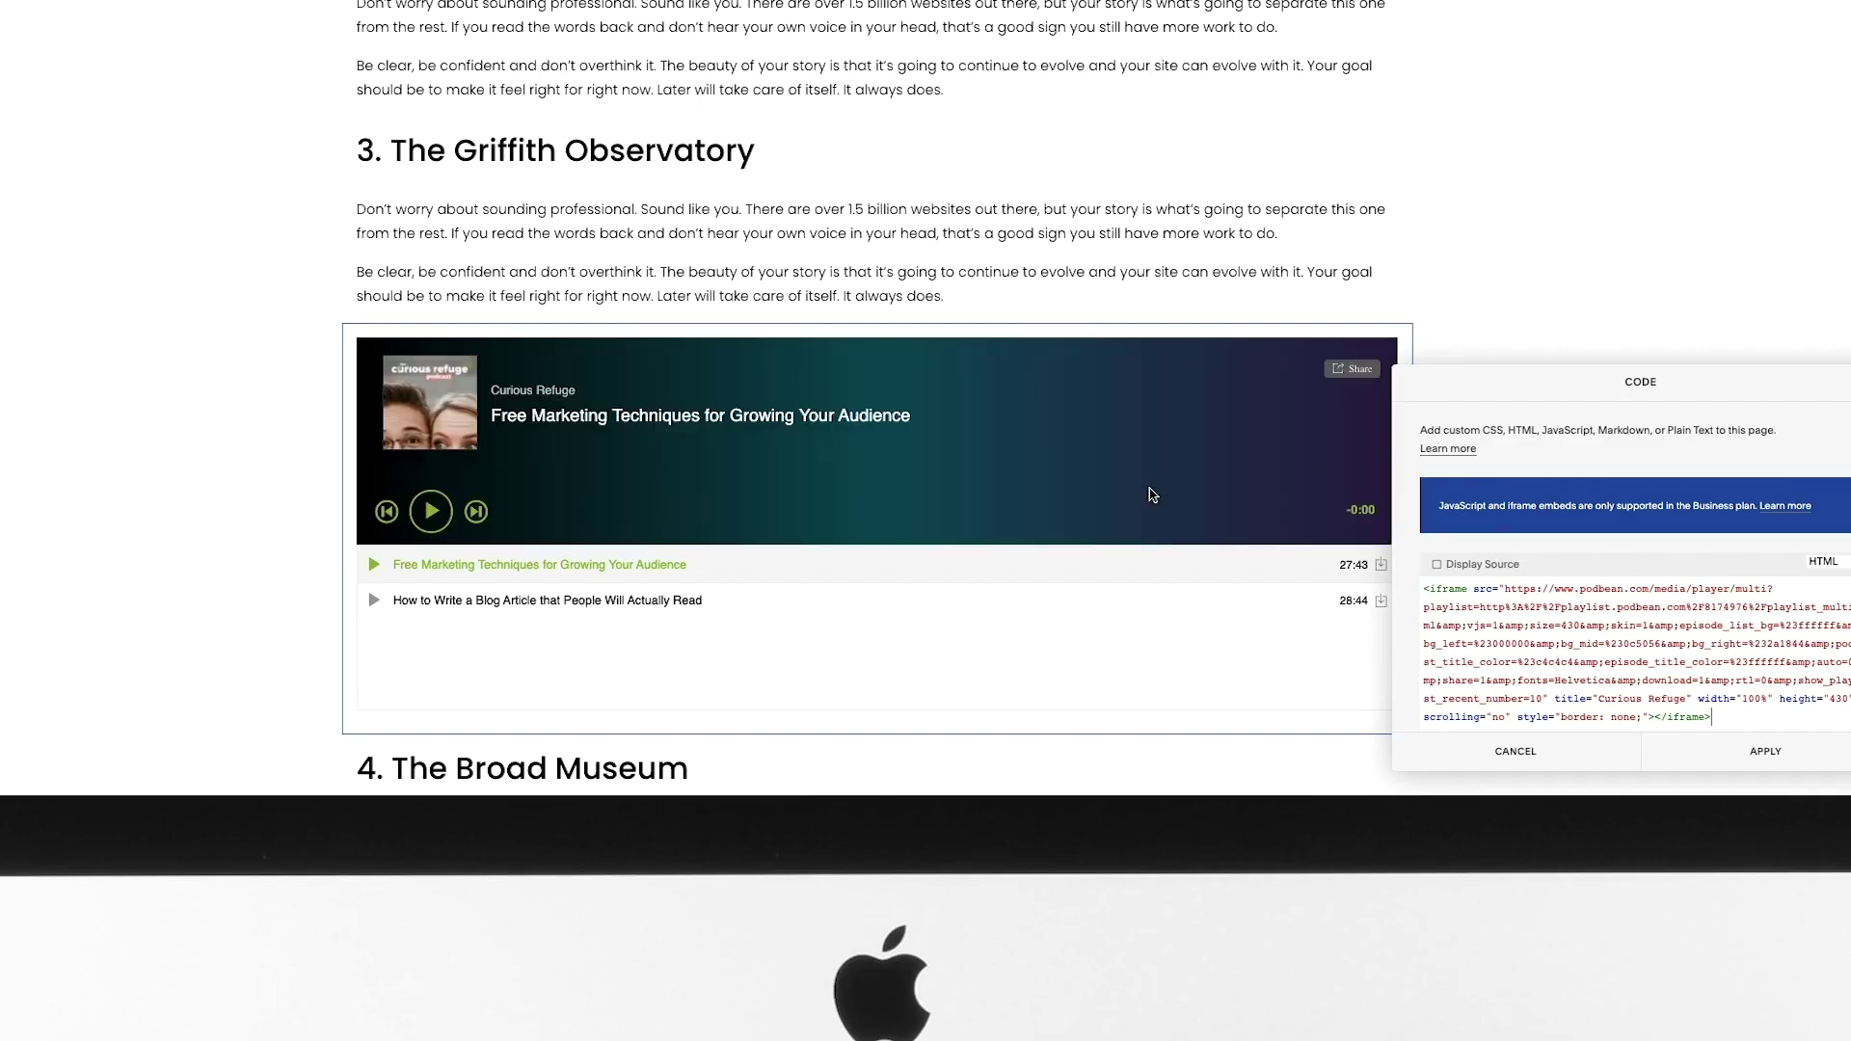
scroll(1152, 495, down, 2)
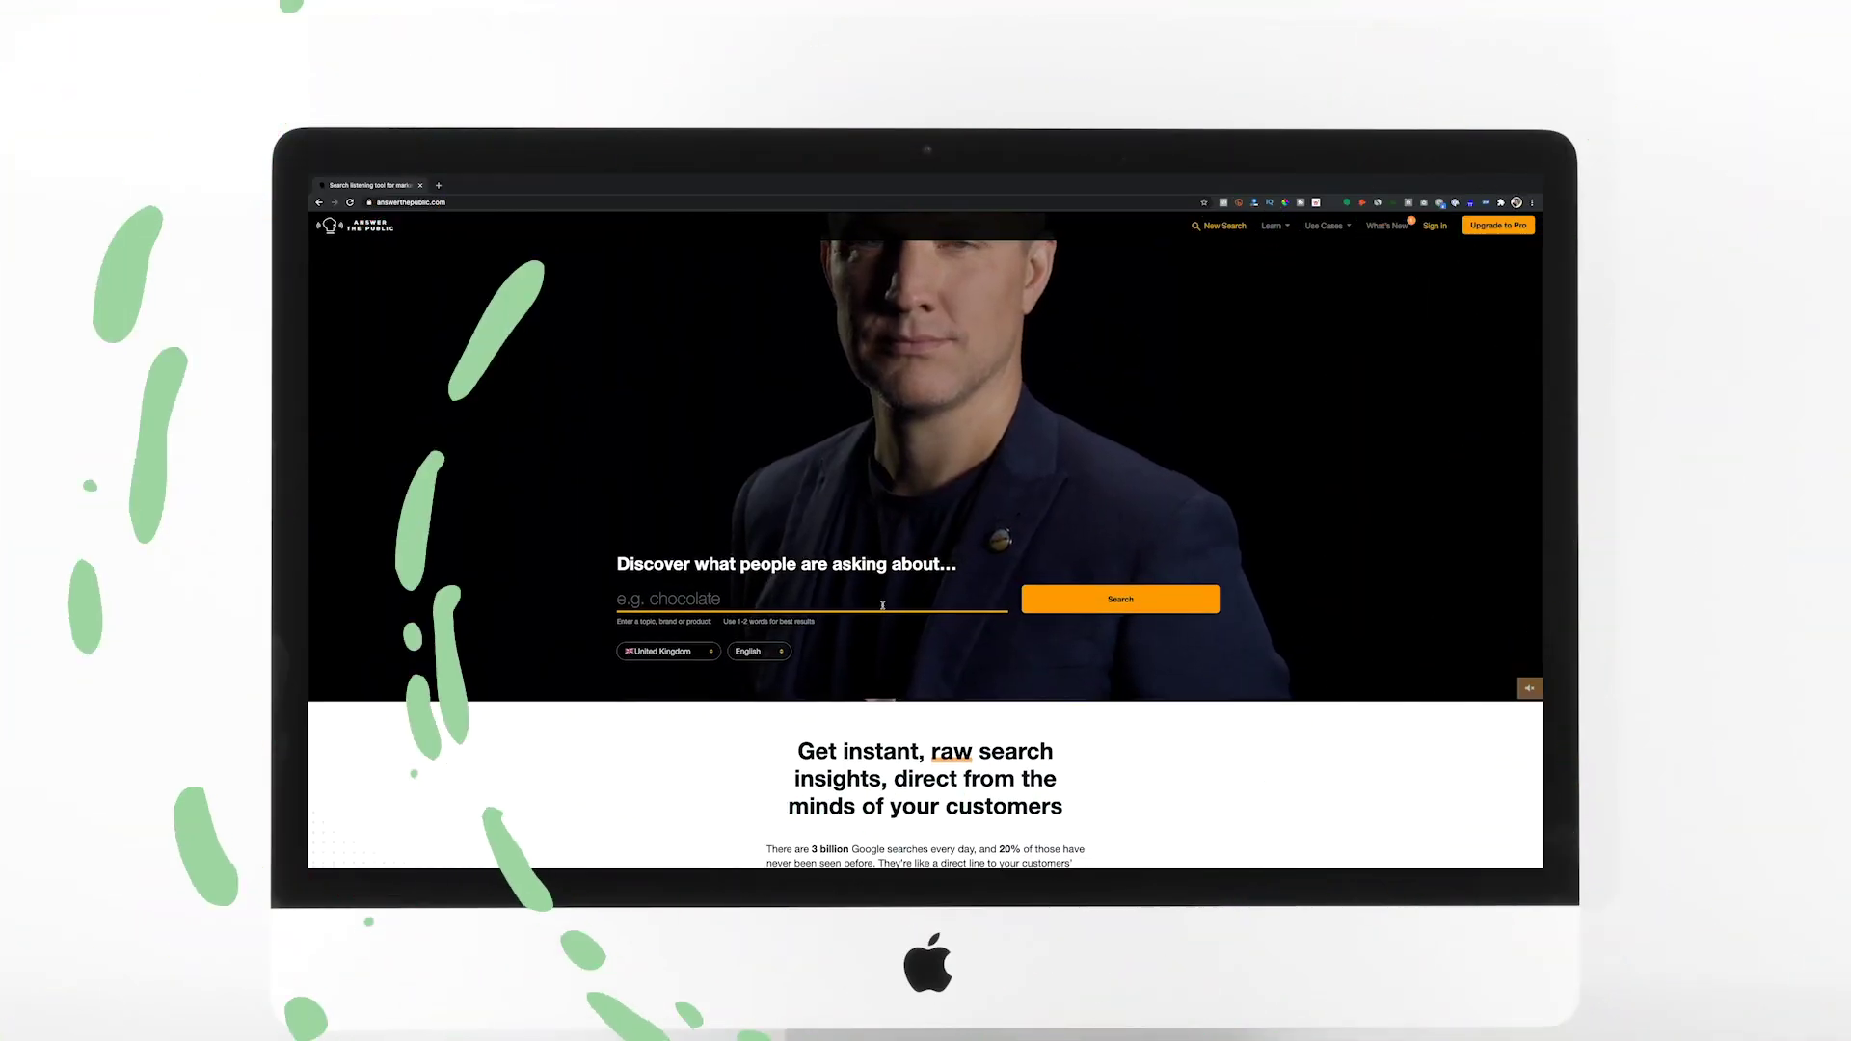
Switch to AnswerThePublic and search for what people ask about "Los Angeles"
click(893, 605)
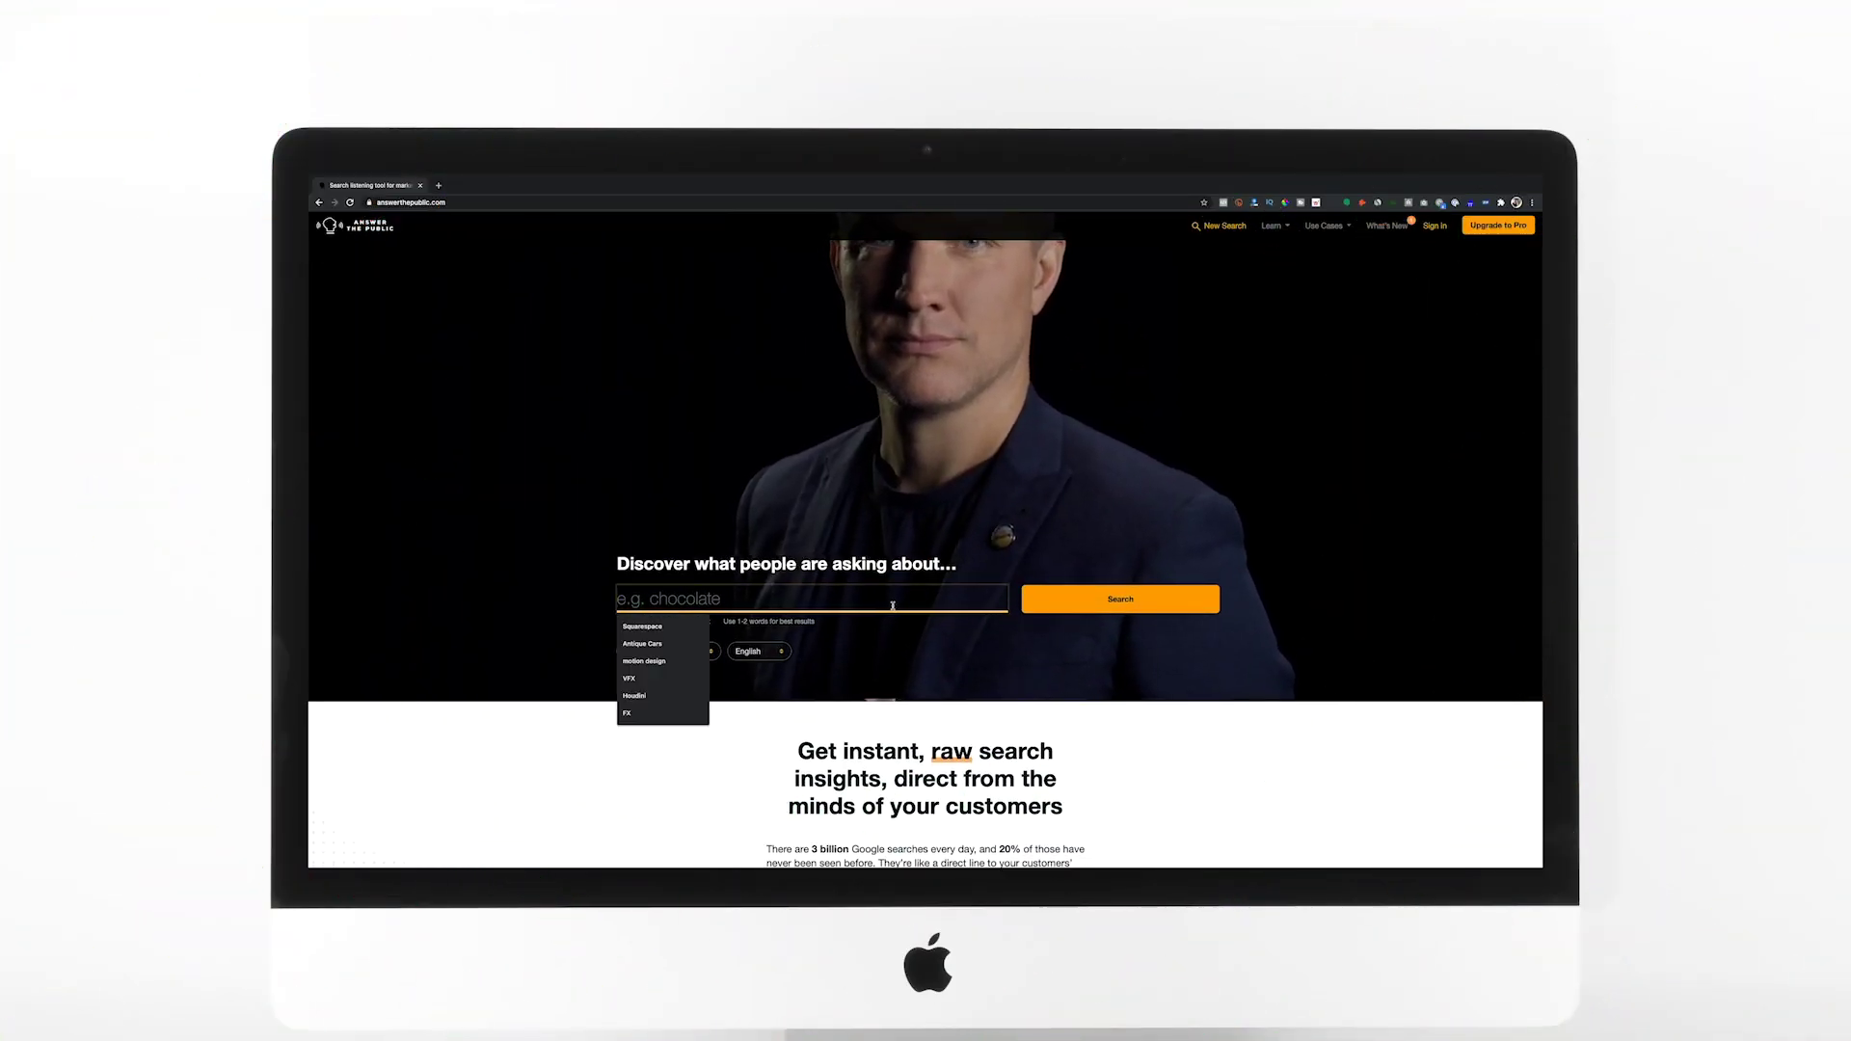
text(Los Angeles)
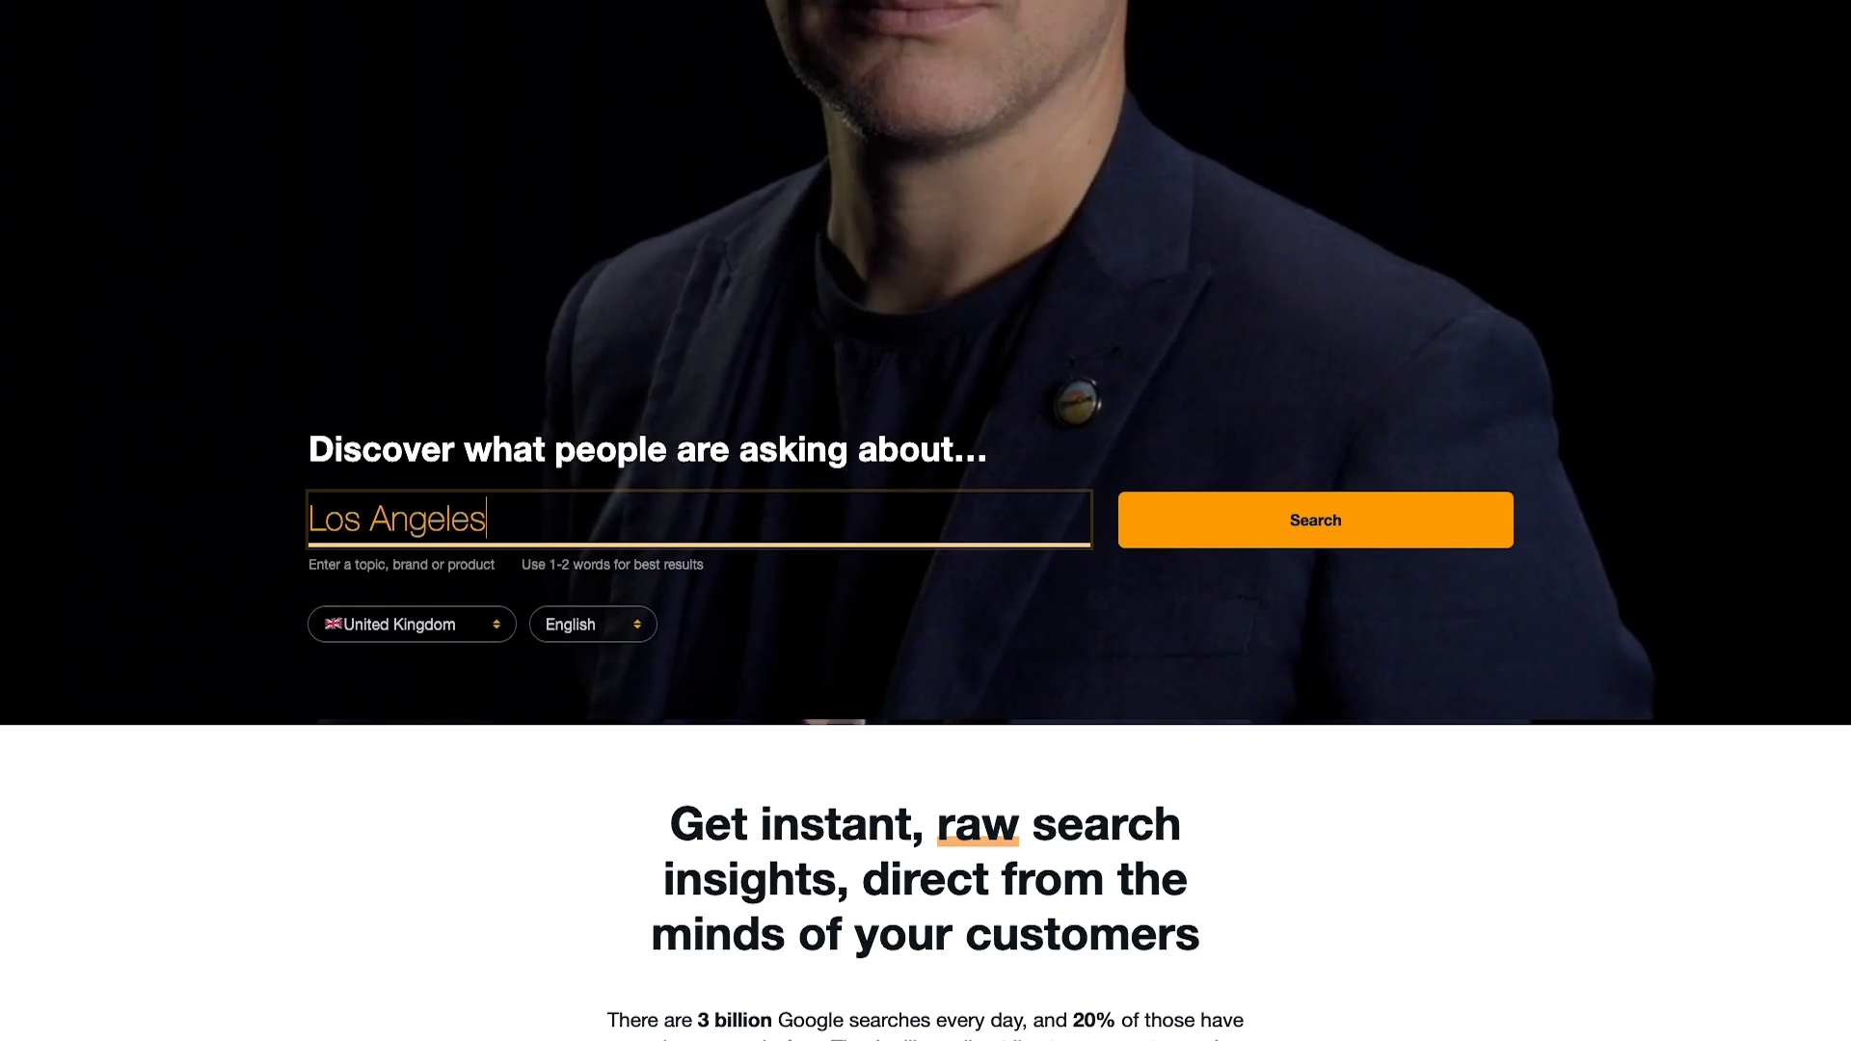
click(1224, 526)
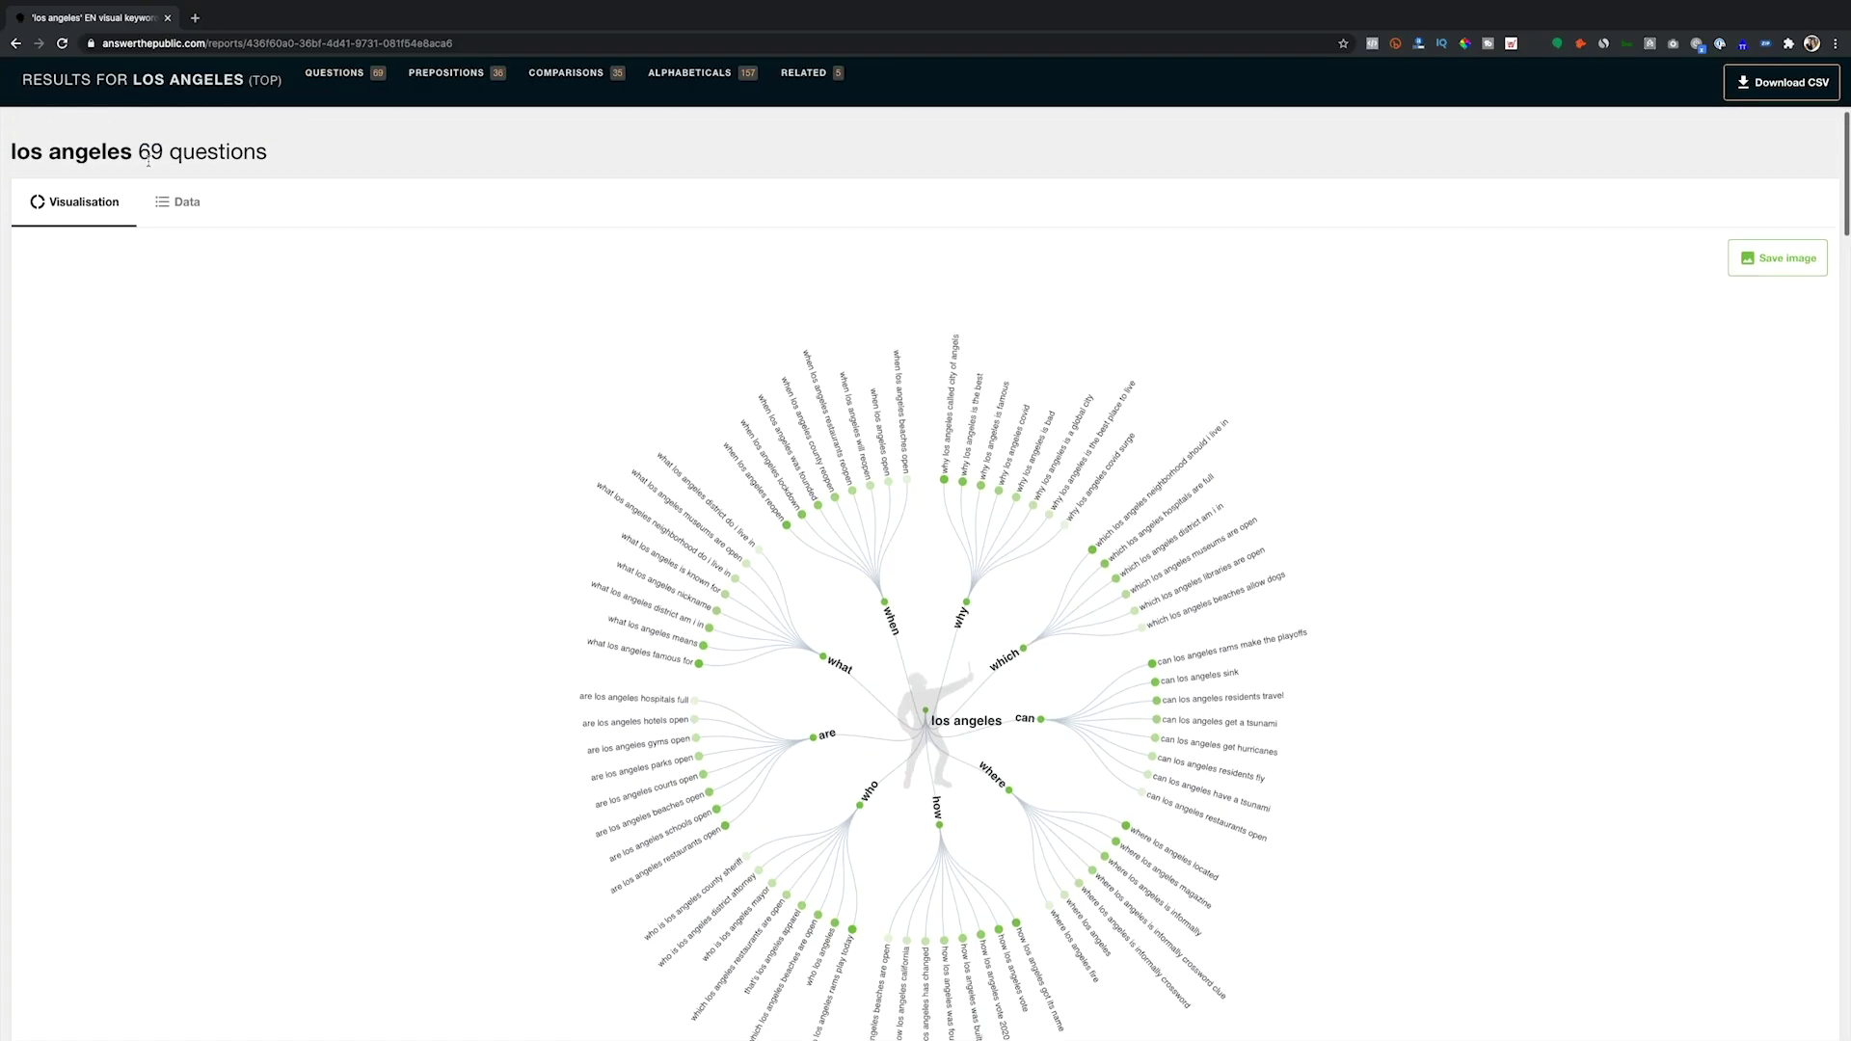
Show the Los Angeles questions as data lists and review the grouped questions
click(185, 204)
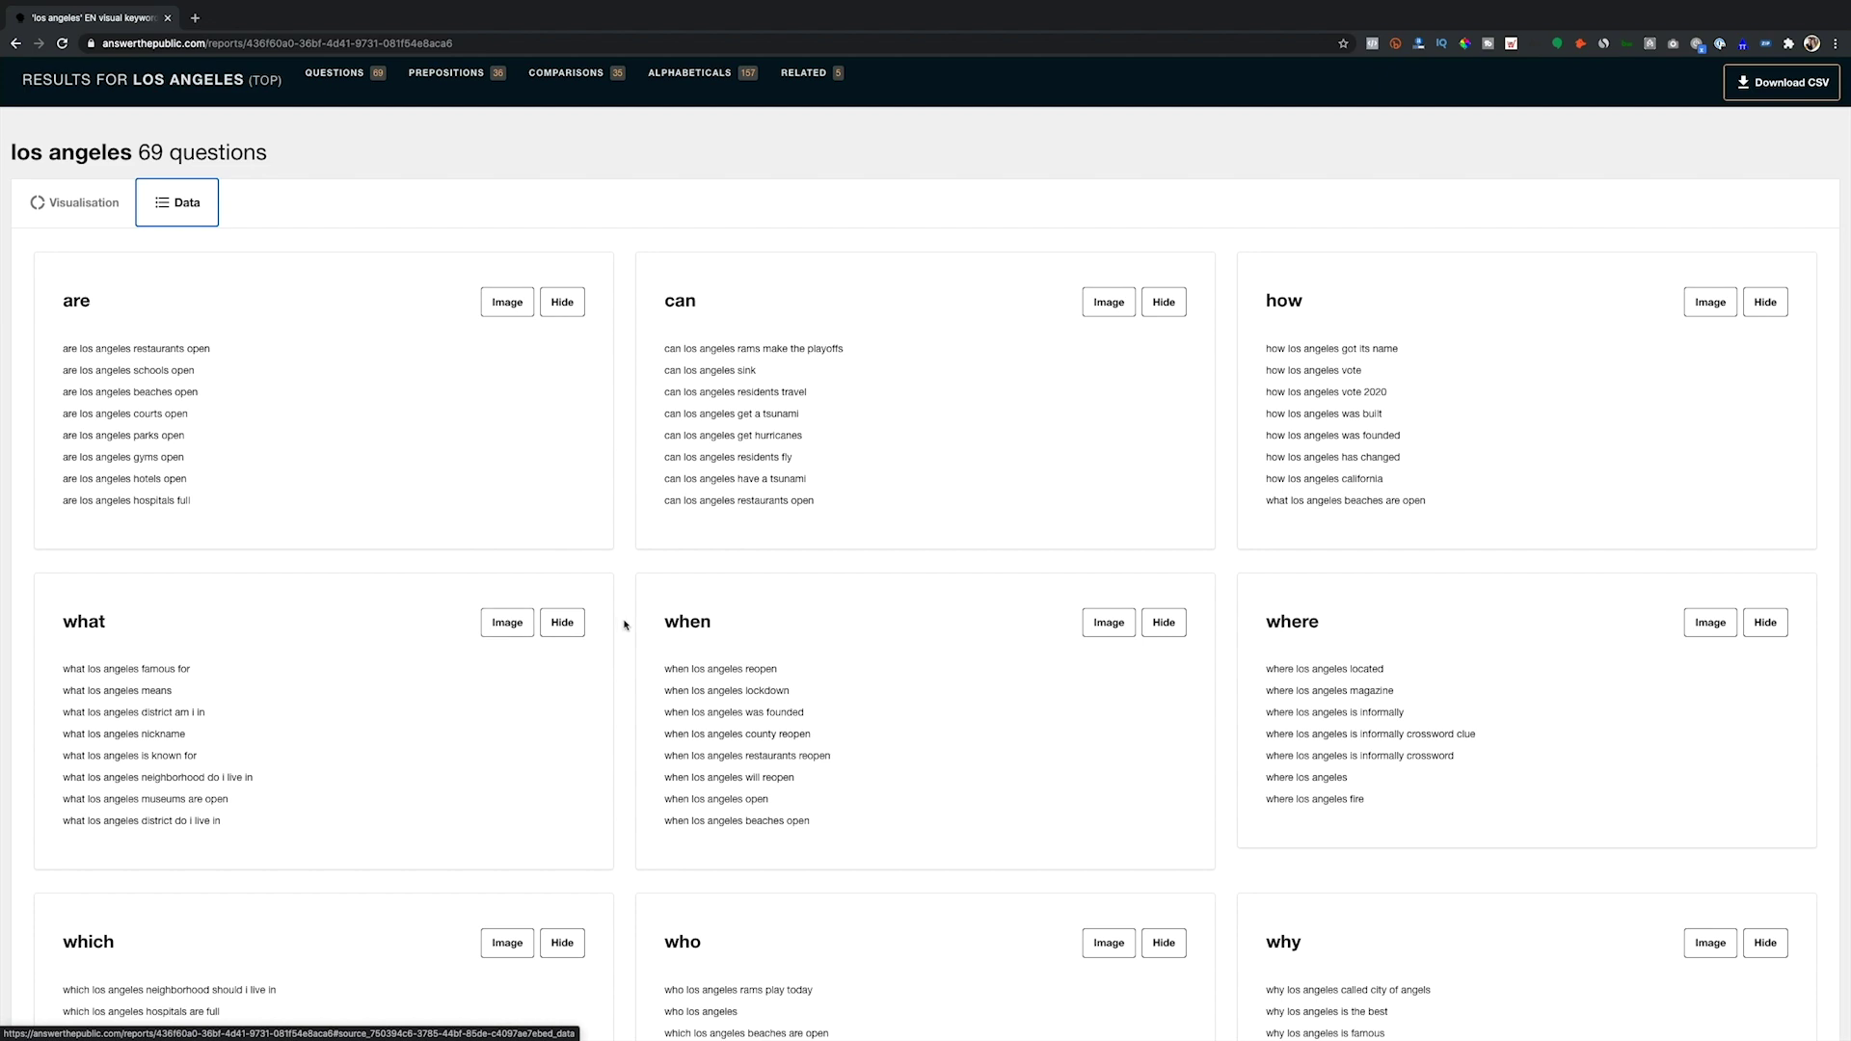
scroll(625, 625, down, 1)
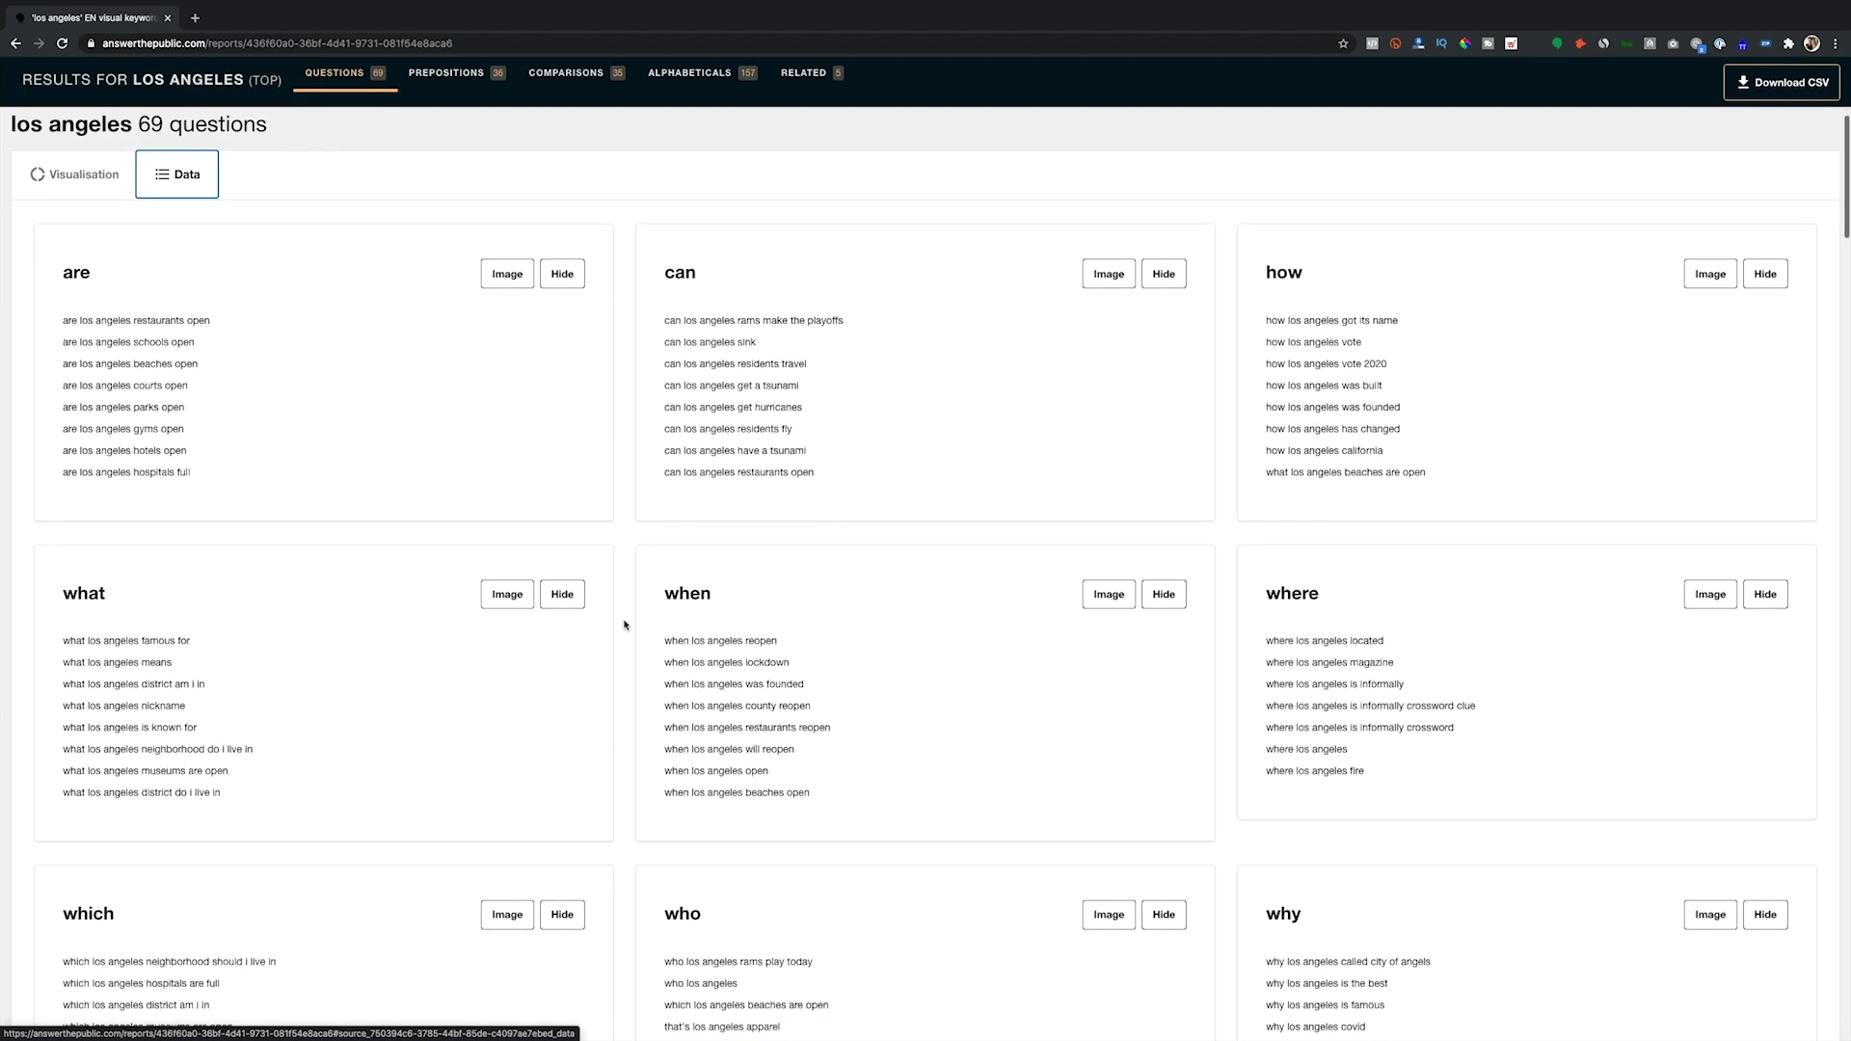
scroll(625, 625, down, 1)
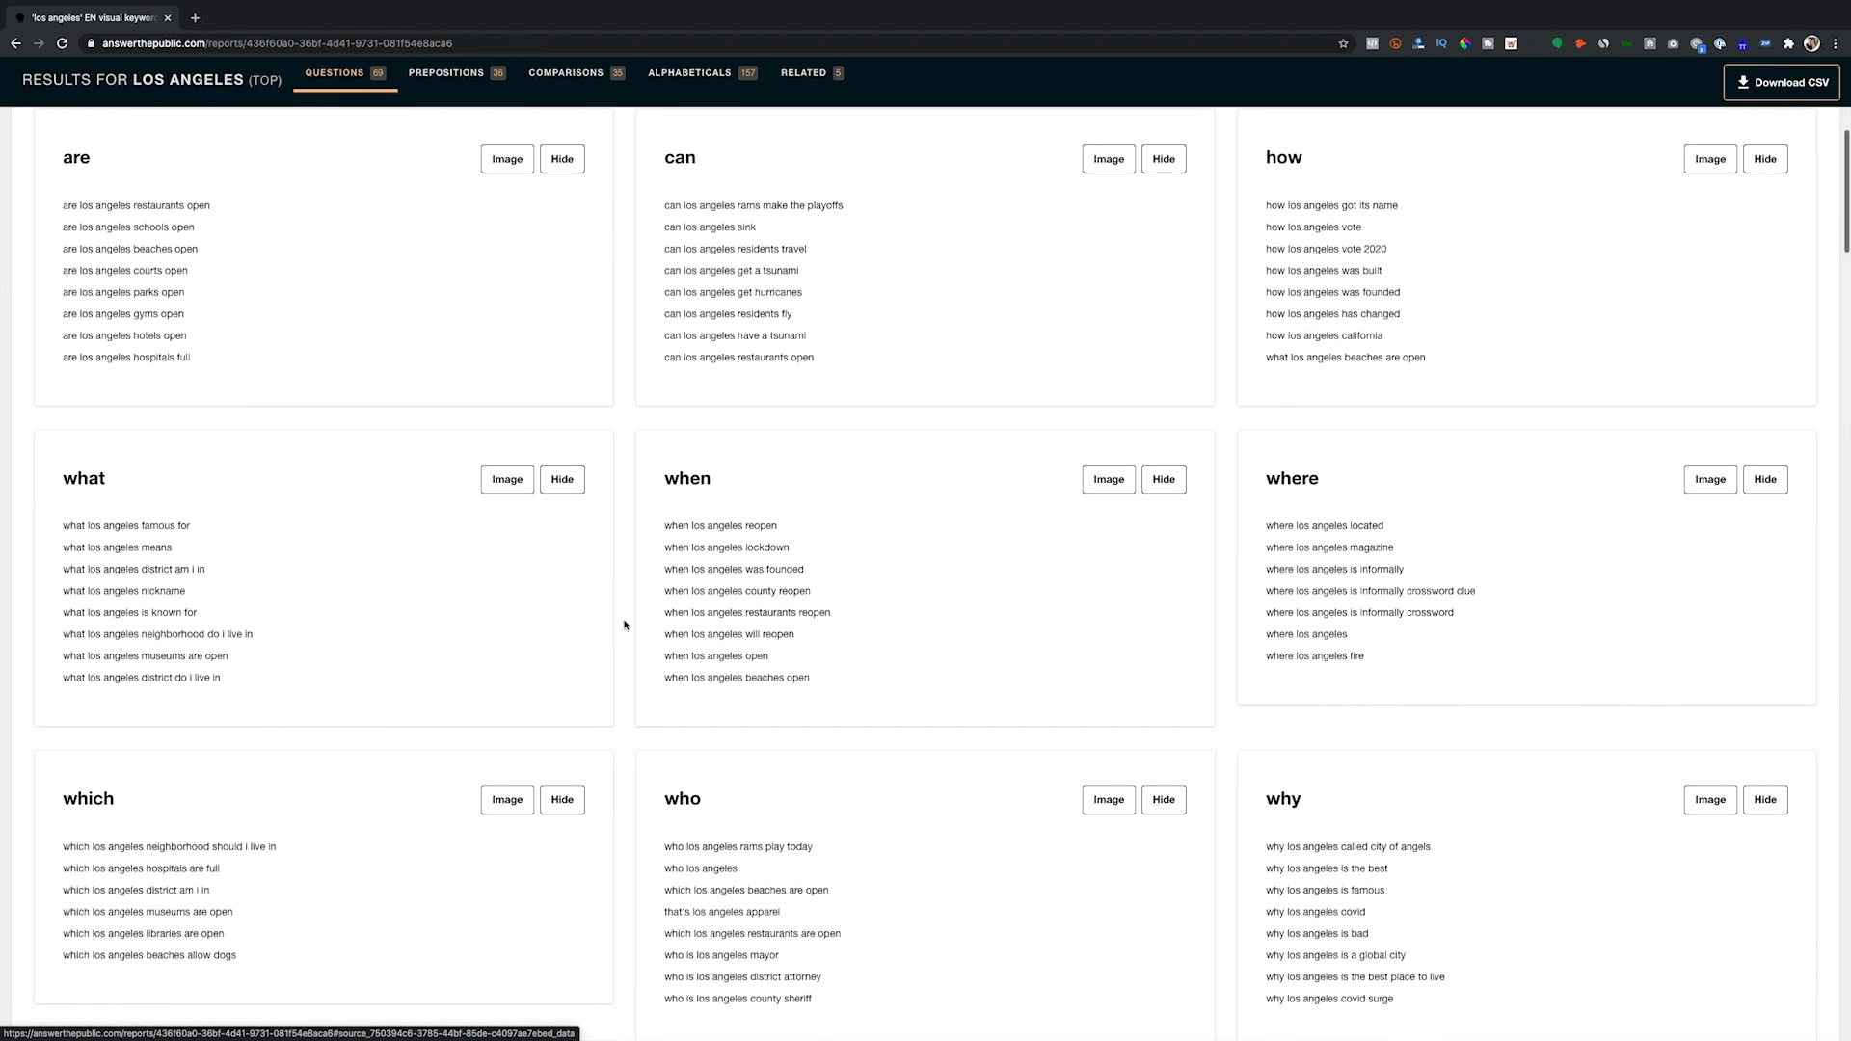
scroll(624, 625, down, 1)
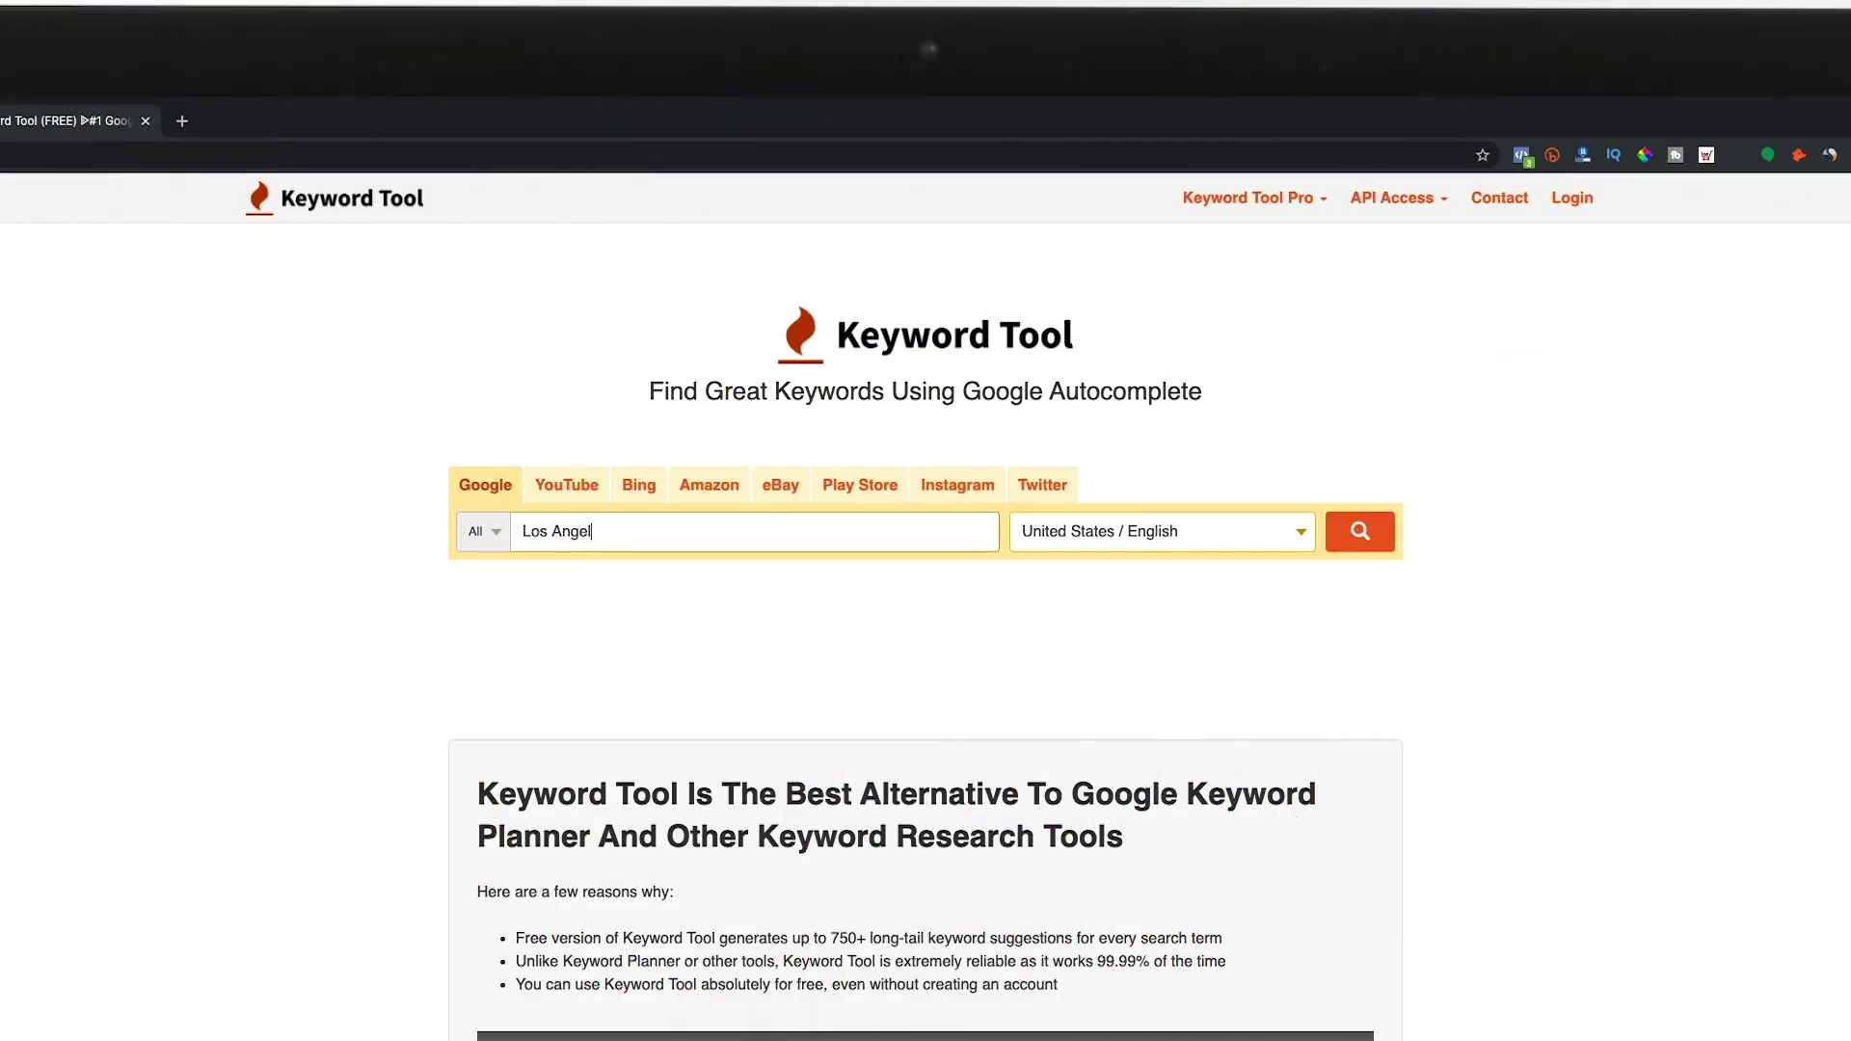
Switch to Keyword Tool, search Google keywords for "Los Angeles" in United States / English and review the keyword suggestions
key(Return)
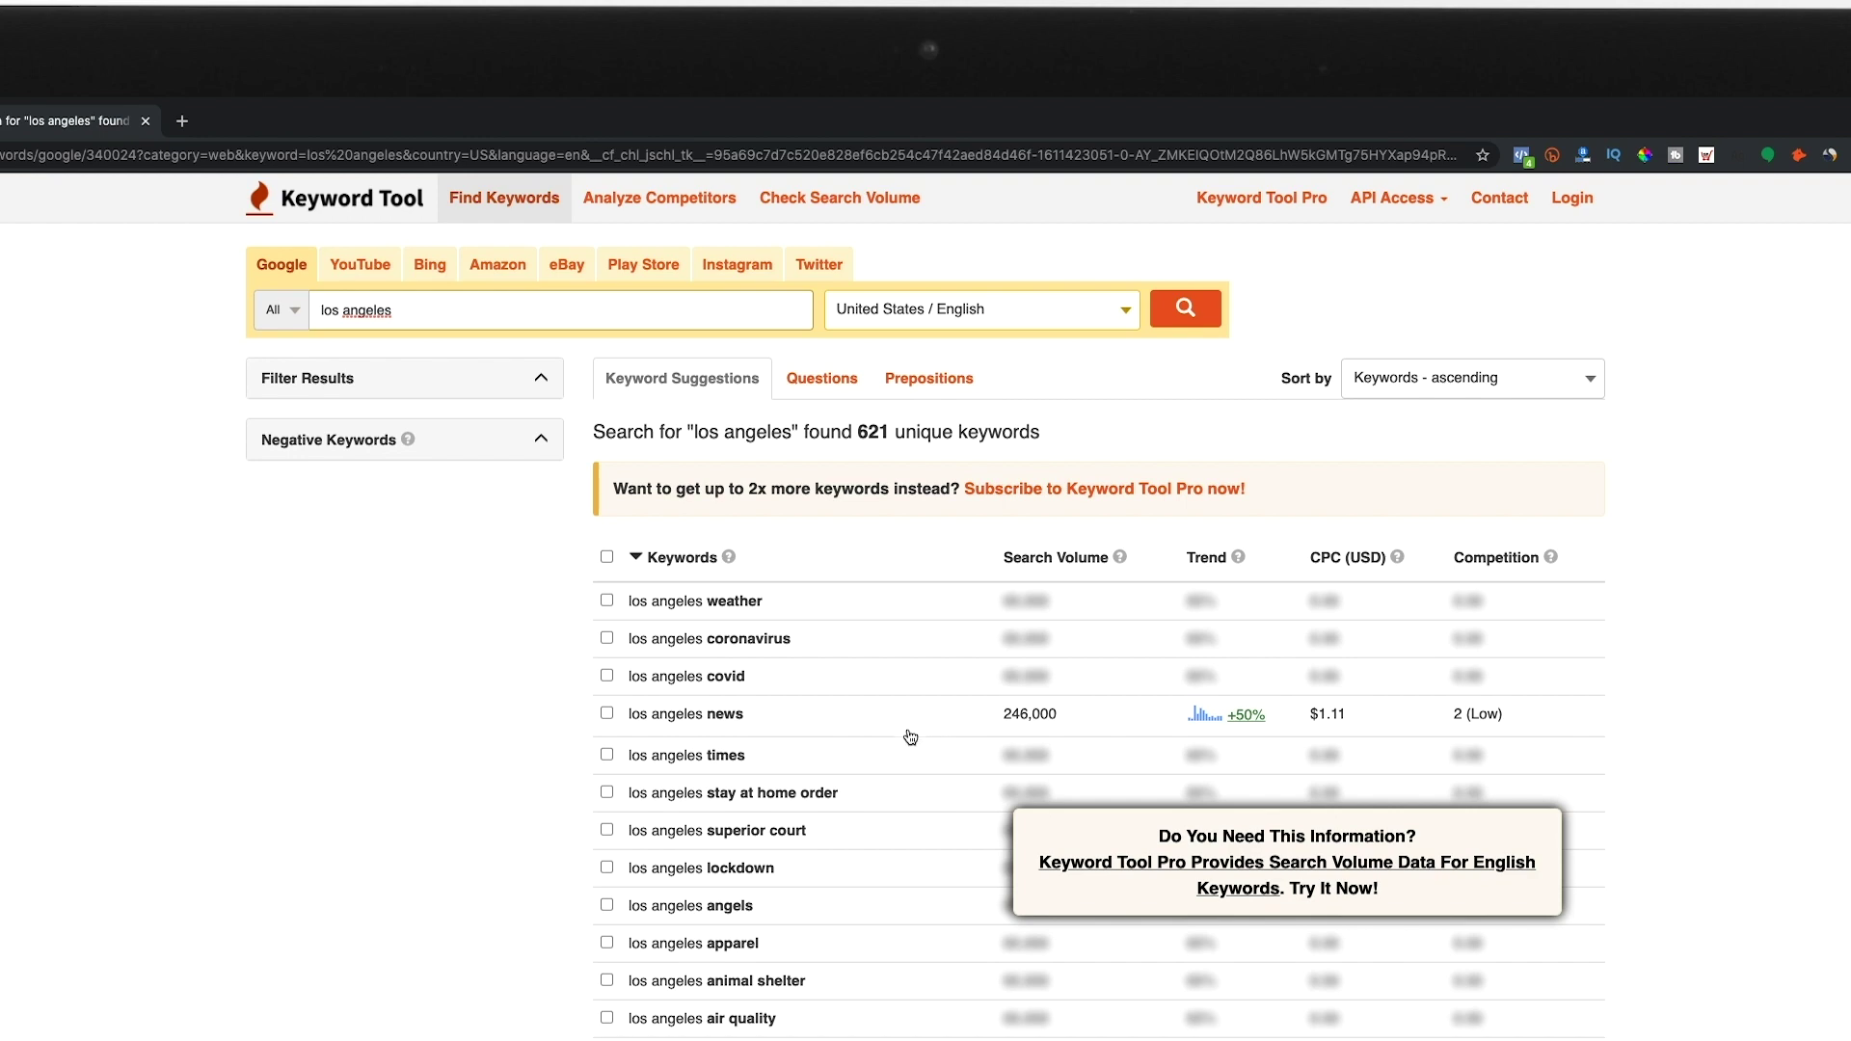
scroll(910, 738, down, 2)
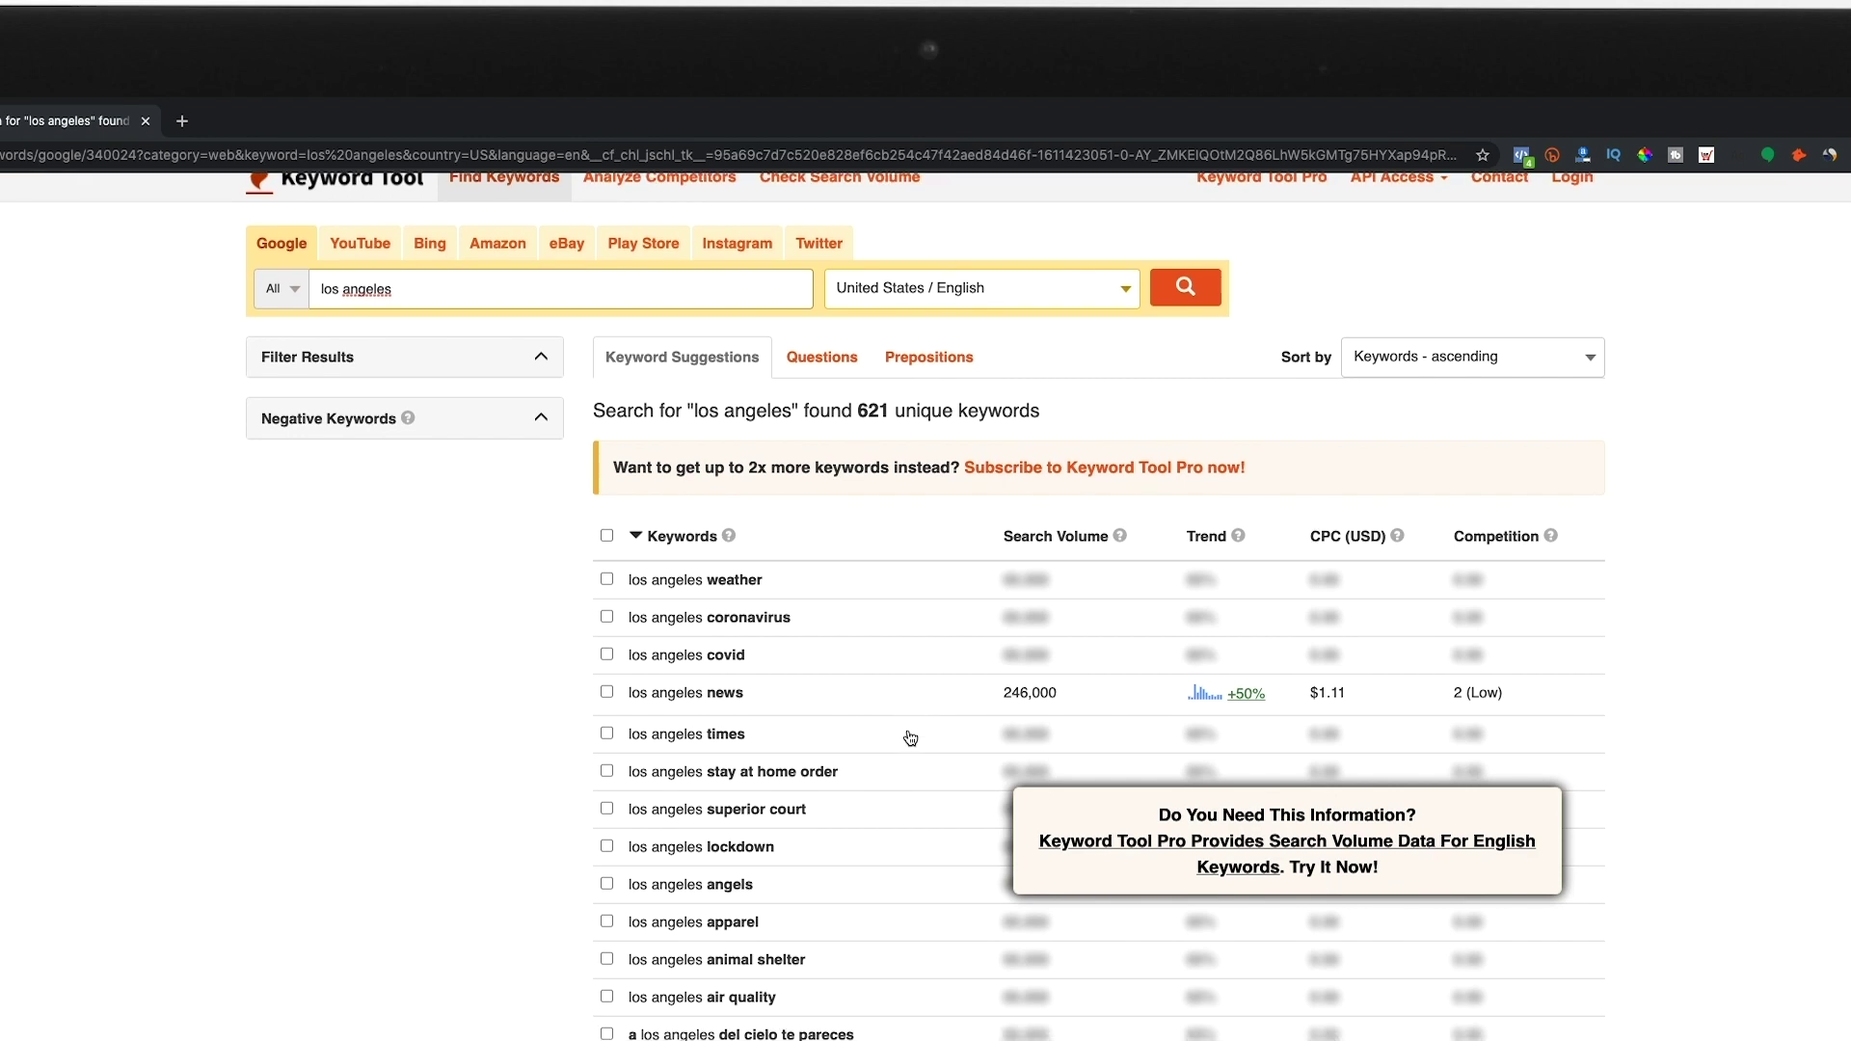
scroll(918, 494, down, 2)
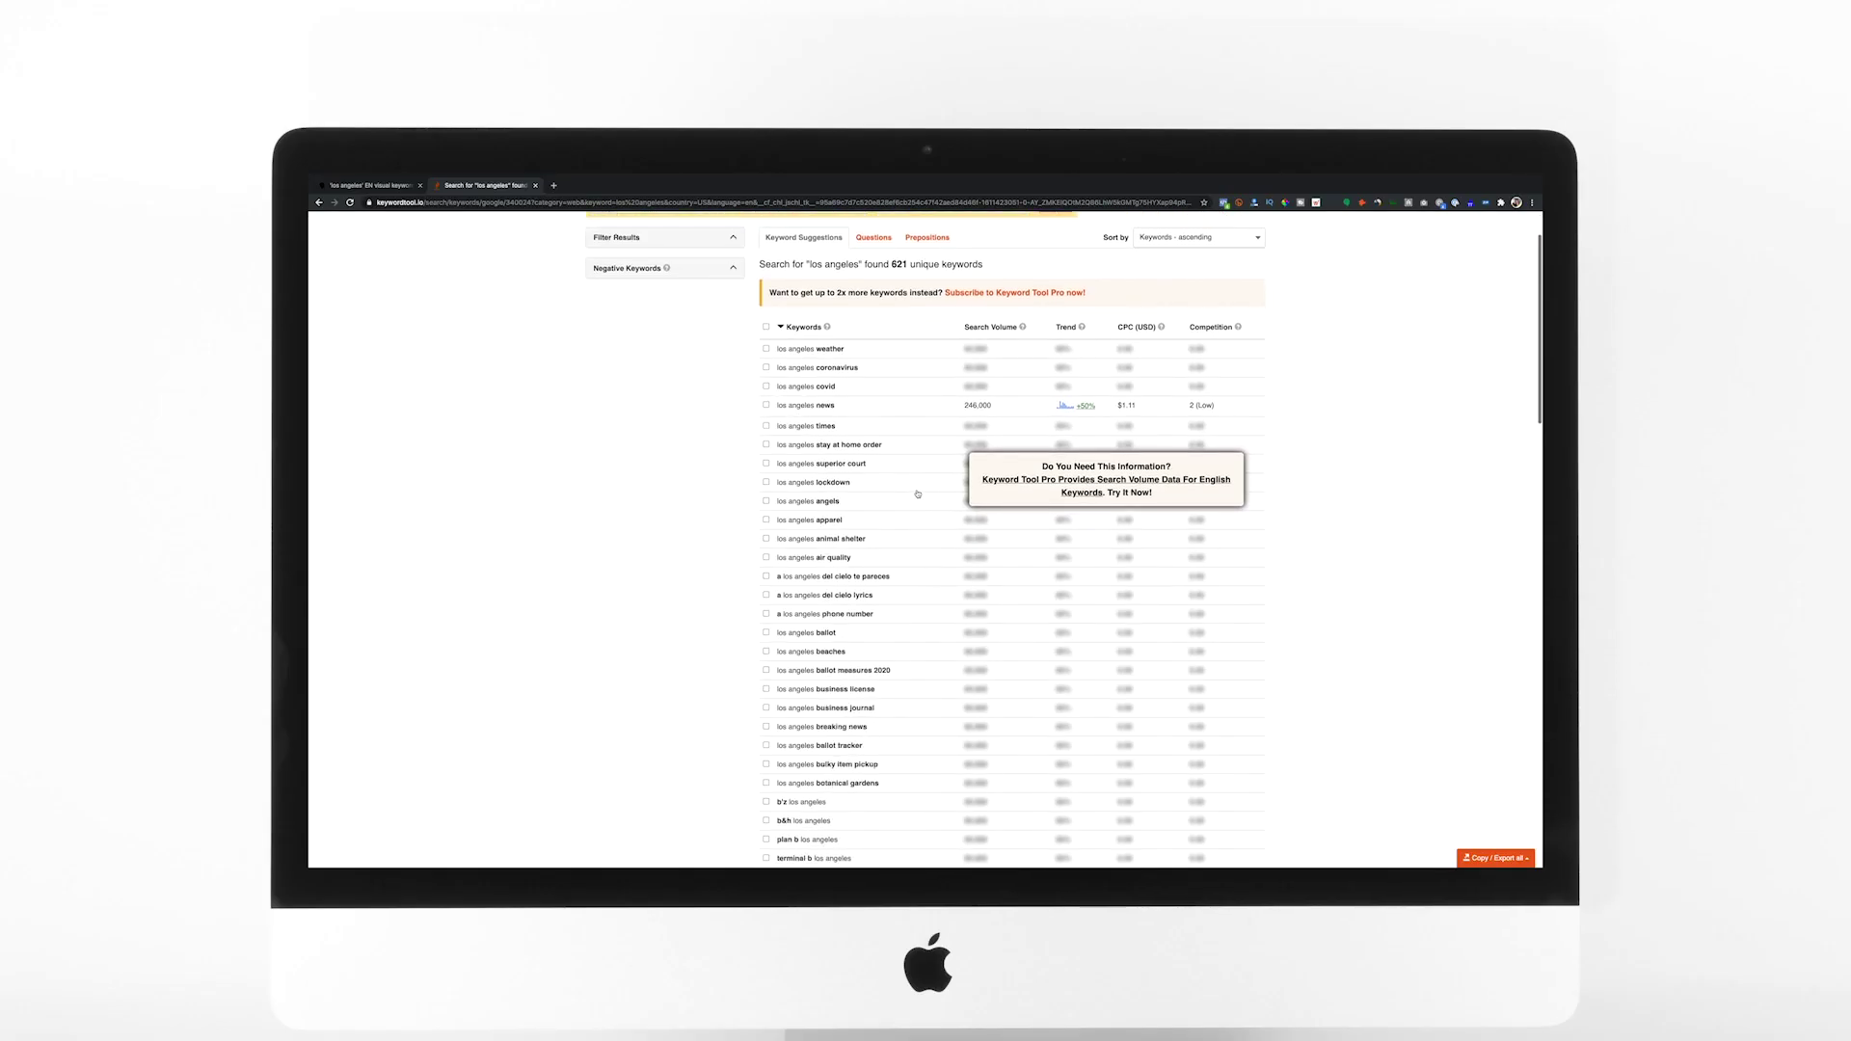
scroll(918, 493, down, 4)
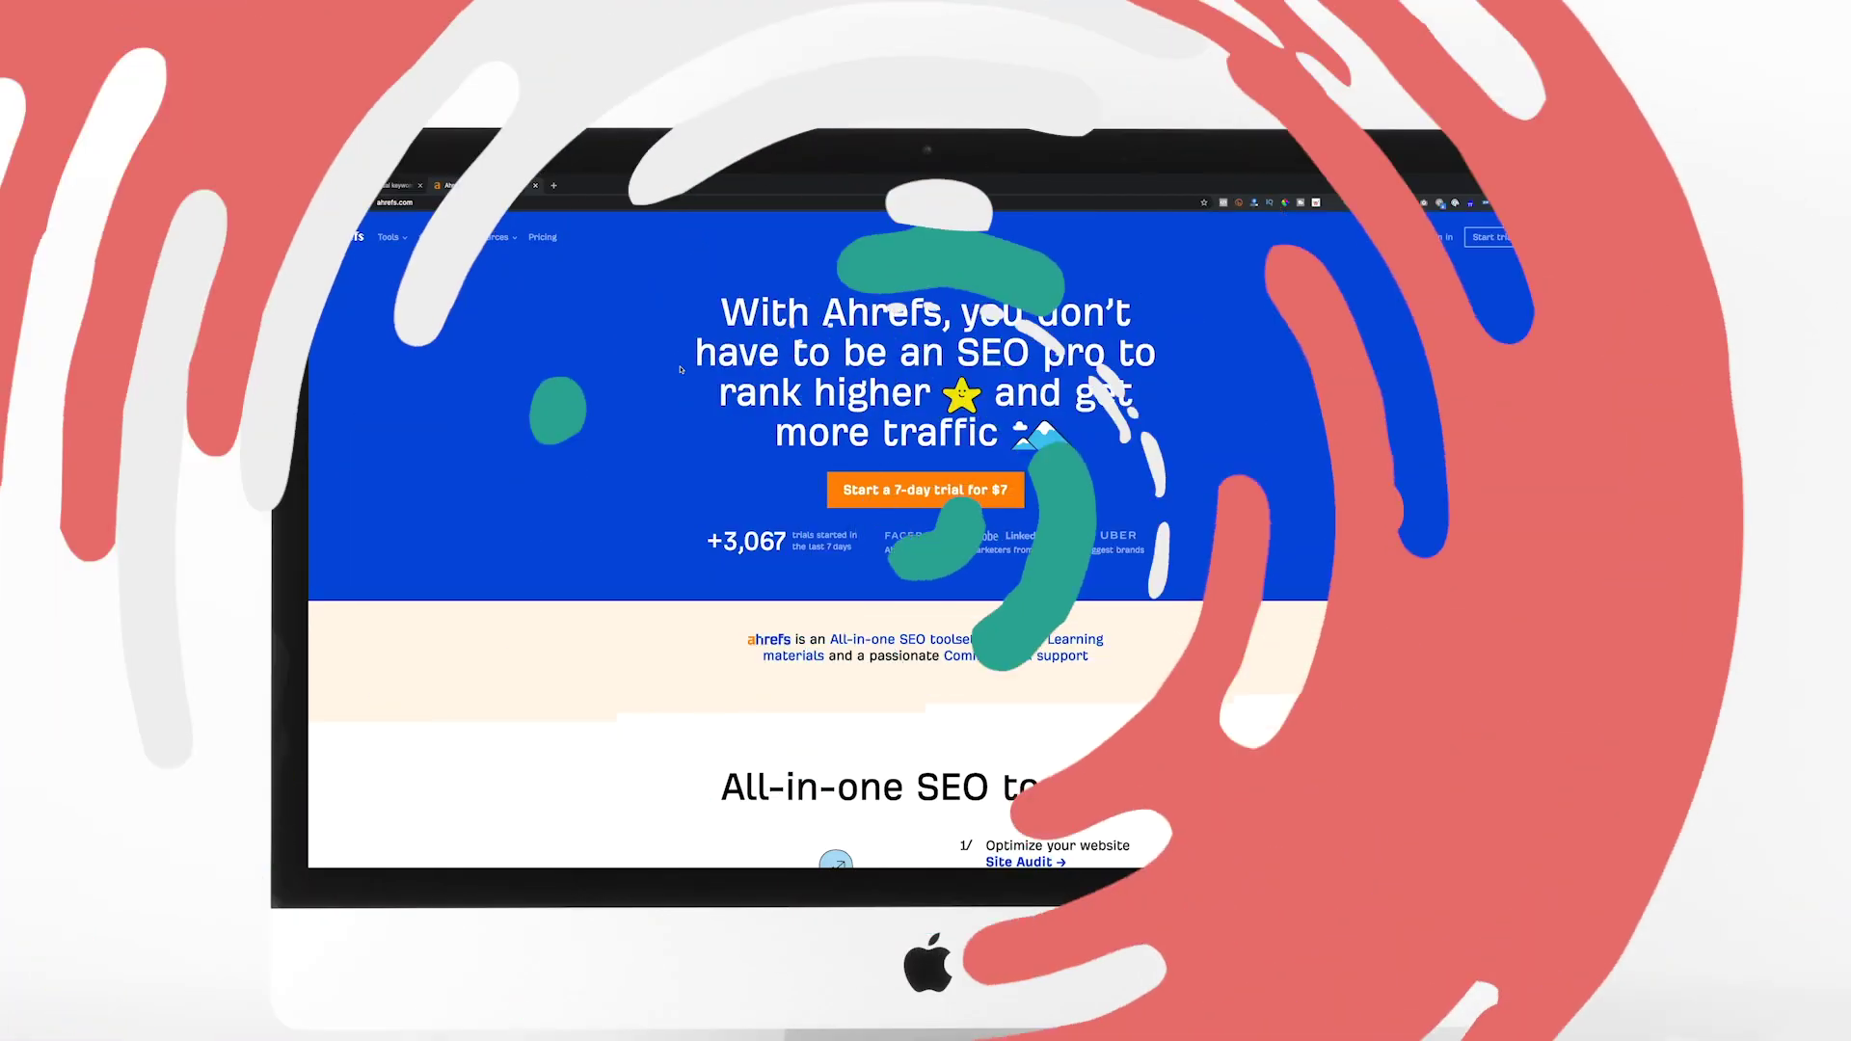
Switch to the Ahrefs website and examine its all-in-one SEO toolset and Keywords Explorer features
scroll(681, 369, down, 3)
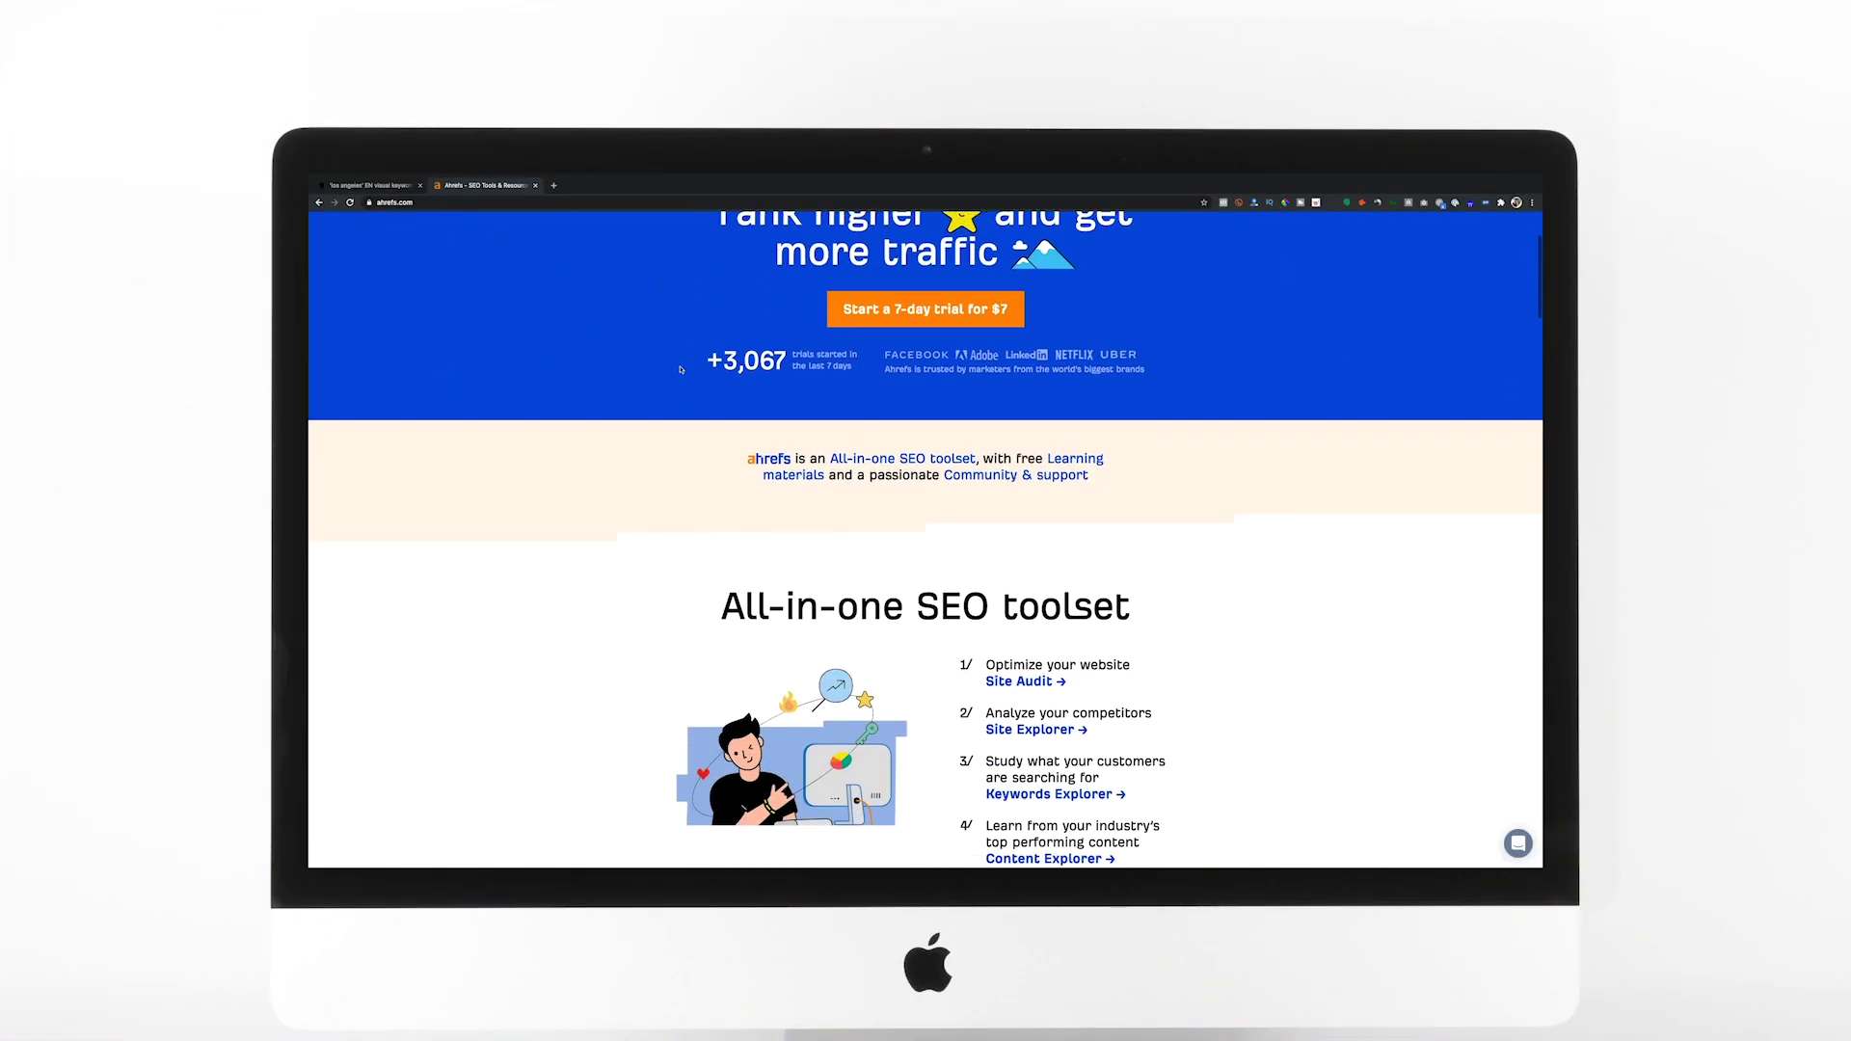
scroll(681, 370, down, 3)
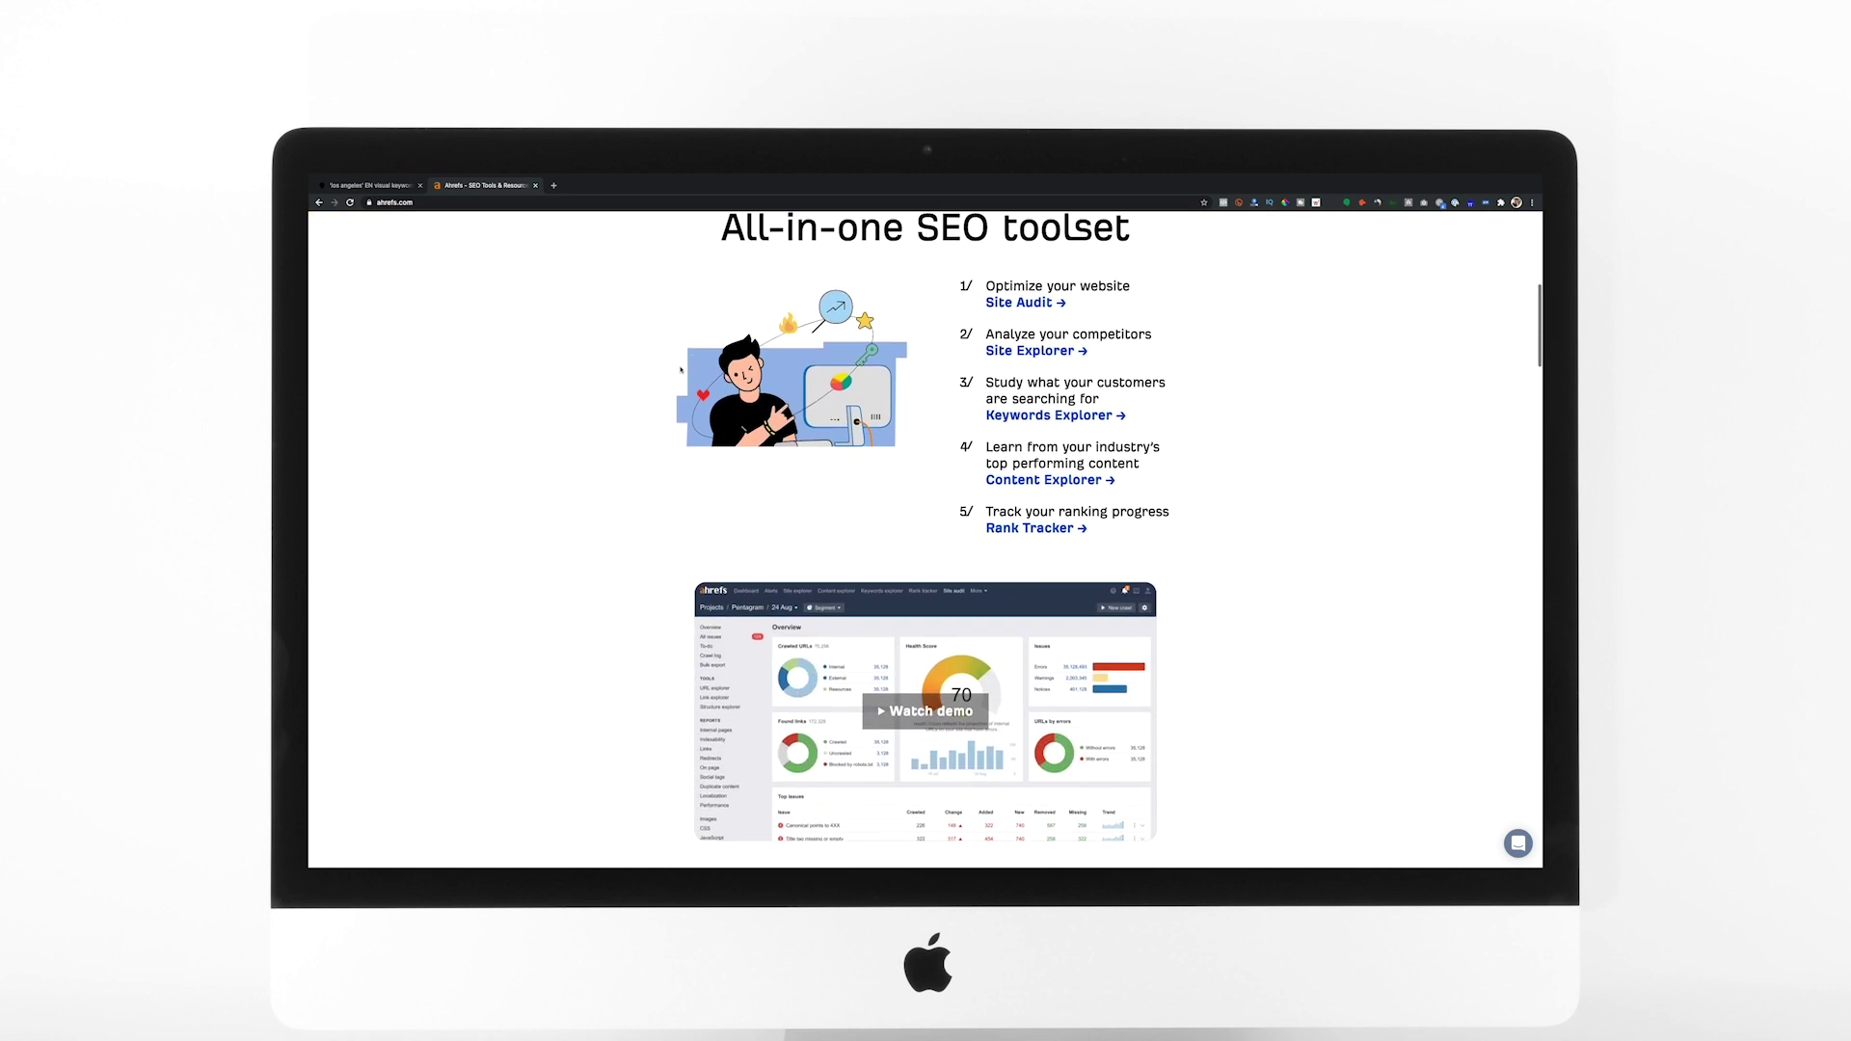
scroll(681, 370, down, 2)
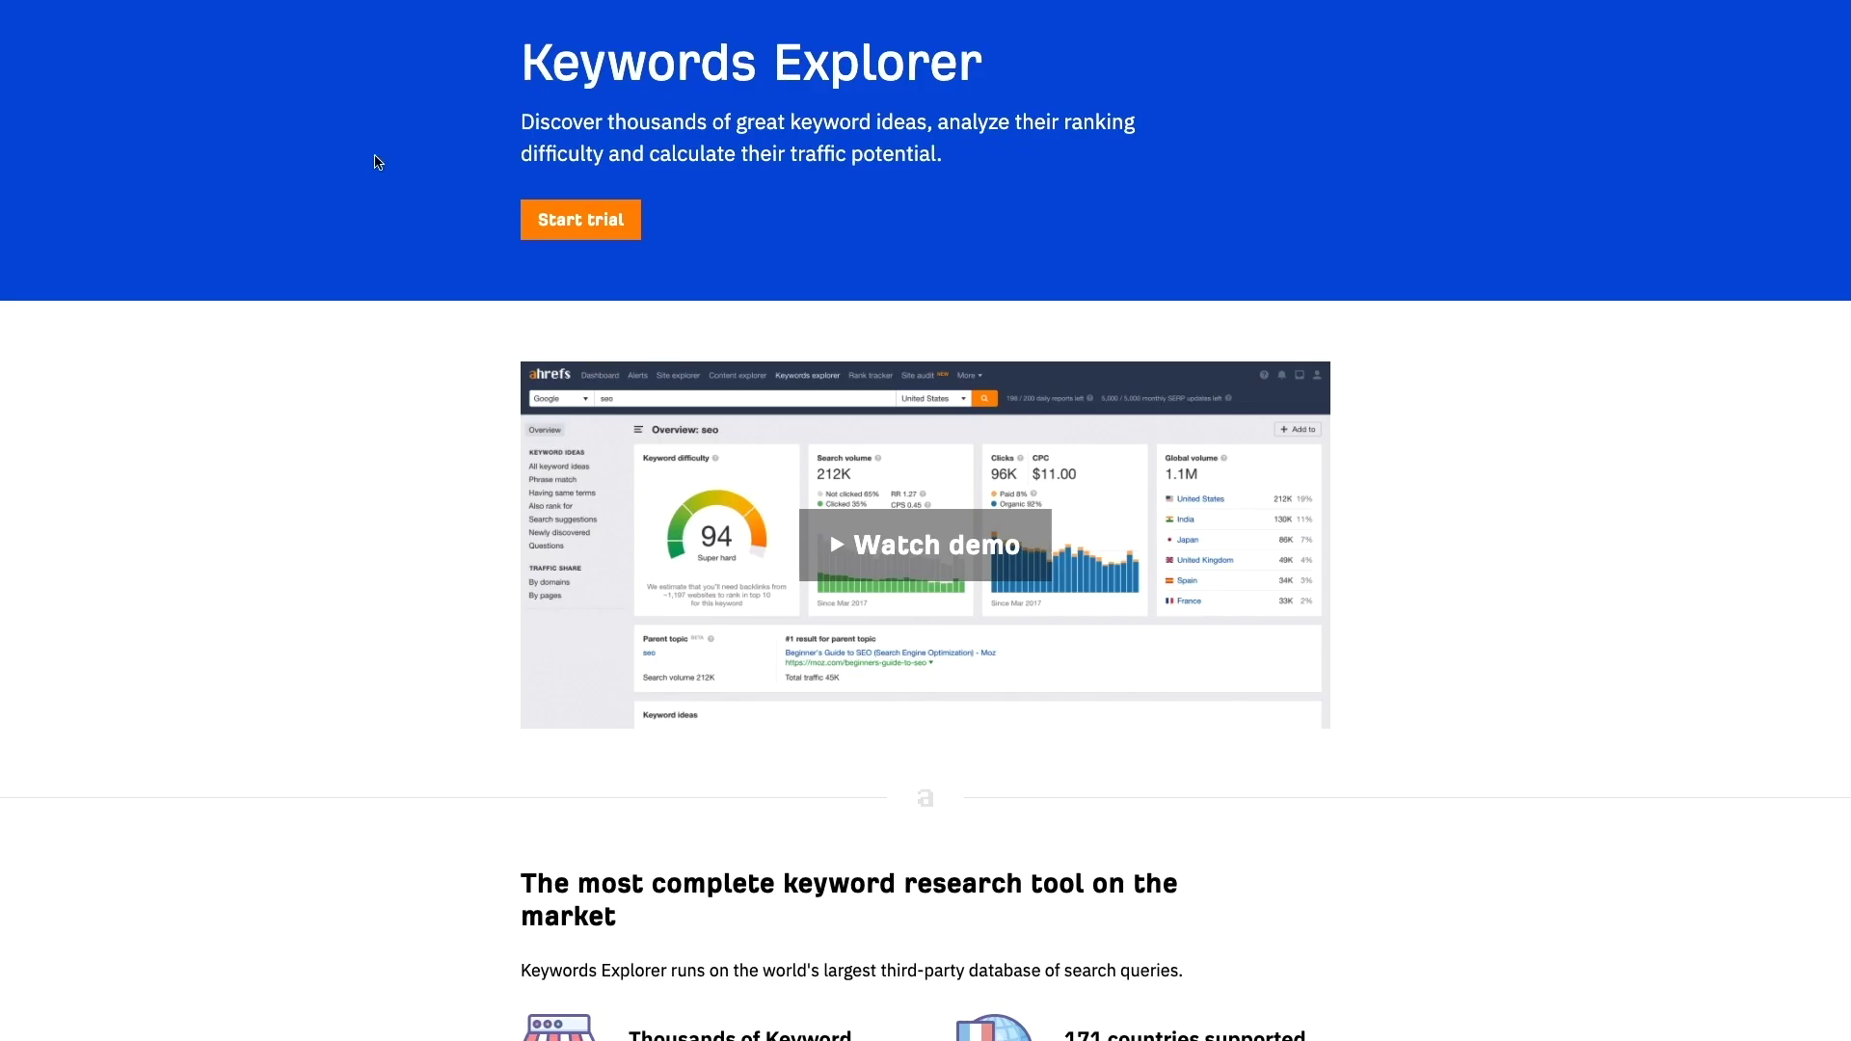
scroll(374, 154, down, 5)
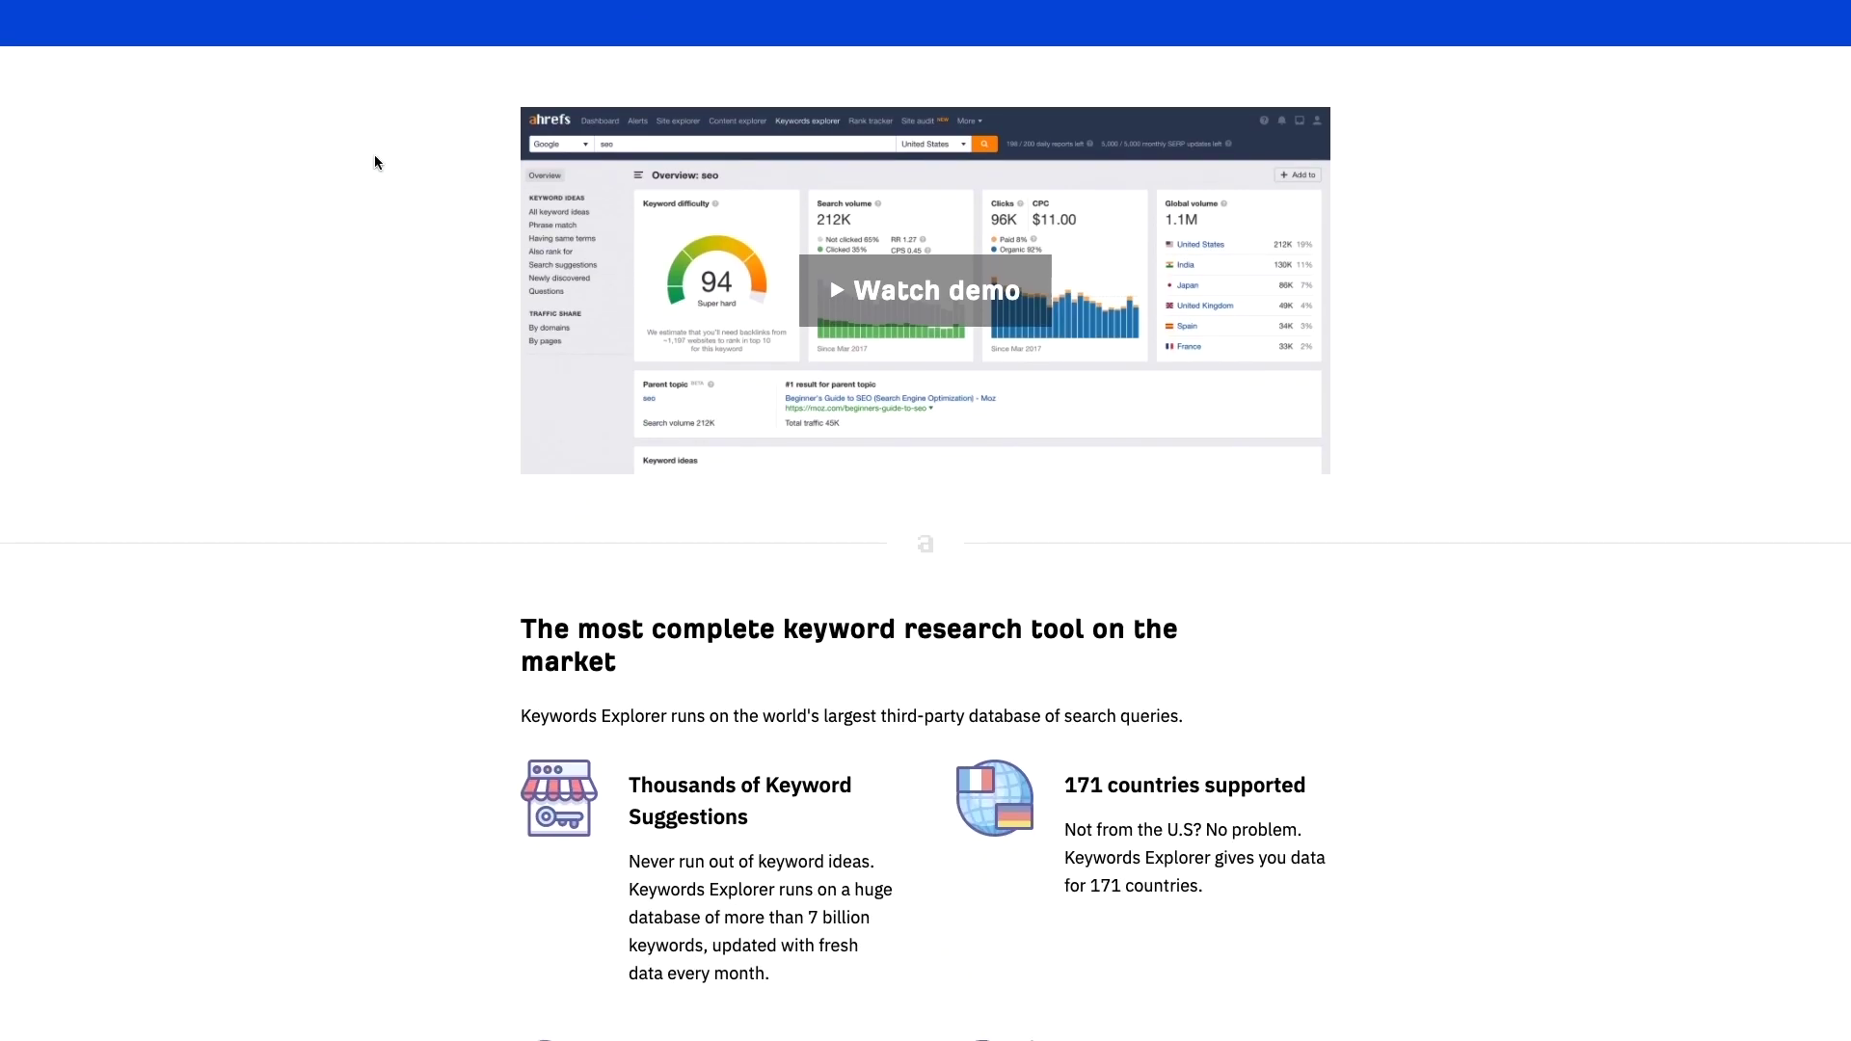
scroll(374, 156, down, 12)
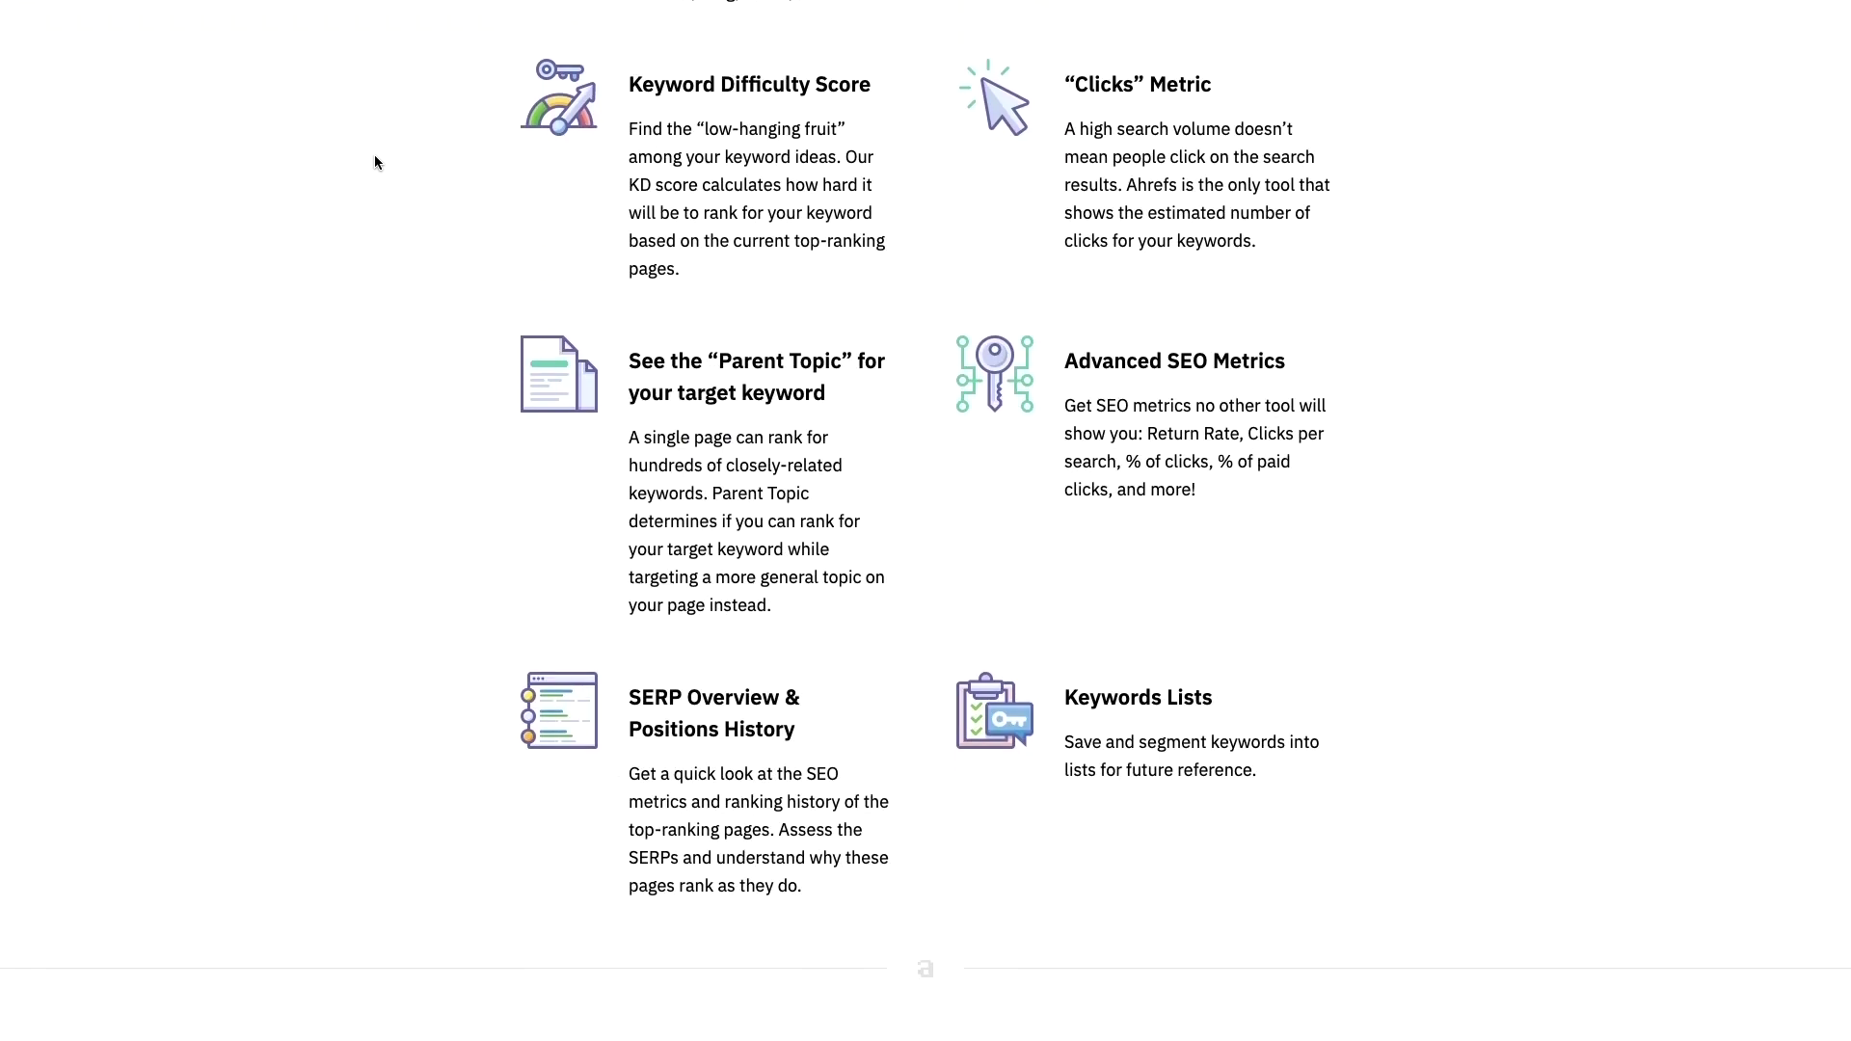
scroll(374, 154, down, 6)
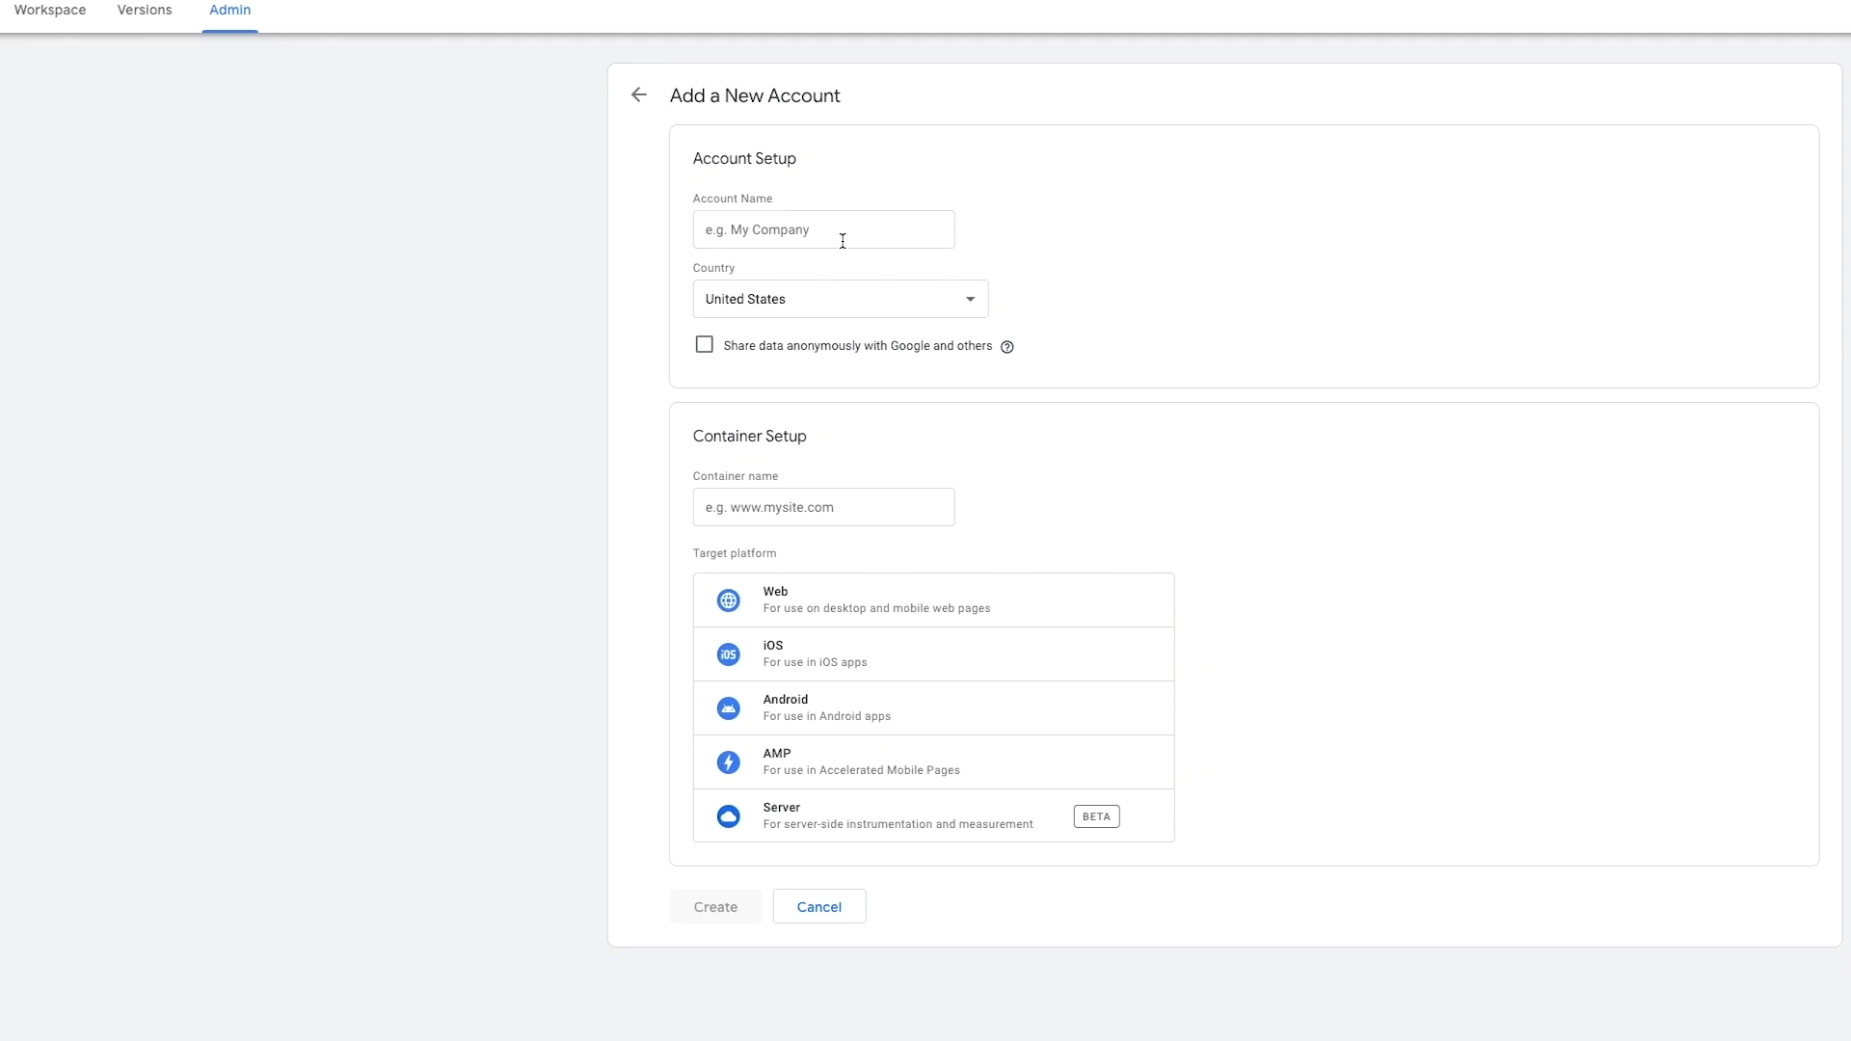
click(843, 237)
text(Fit + Fed)
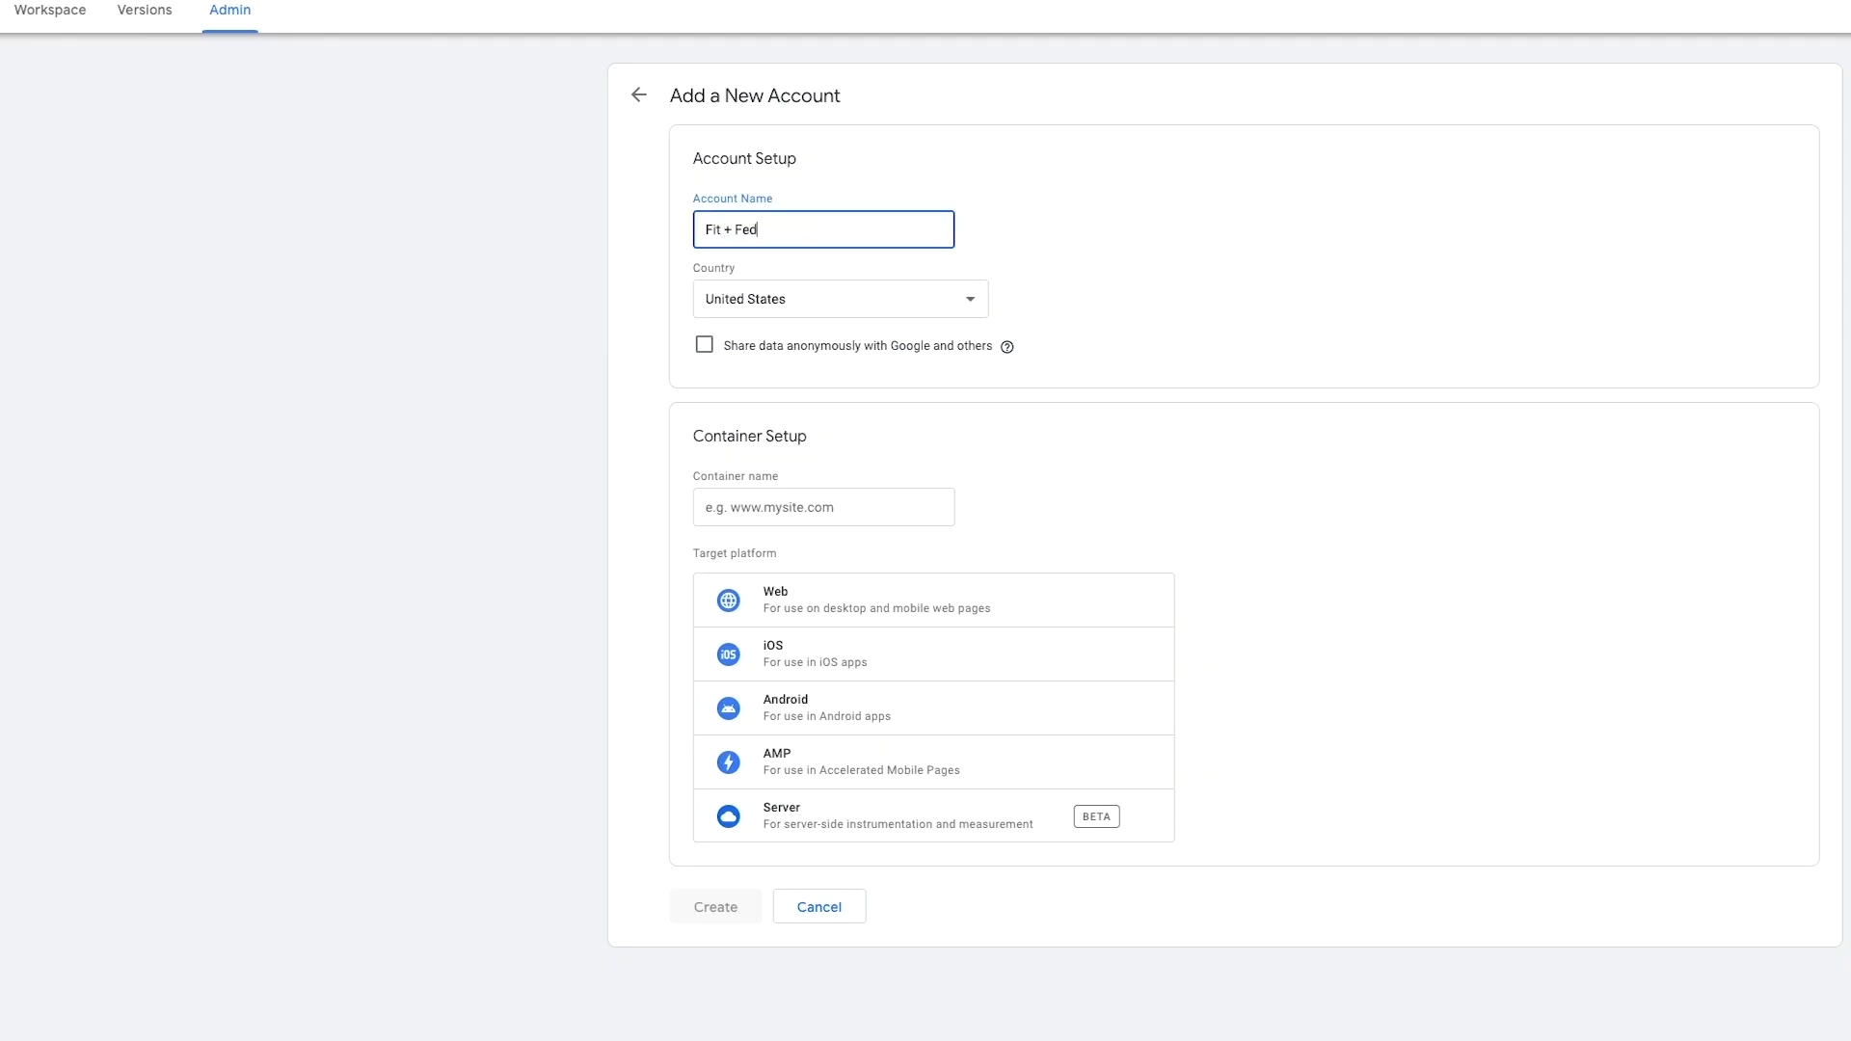
click(883, 521)
text(www.fitandfedtx.com)
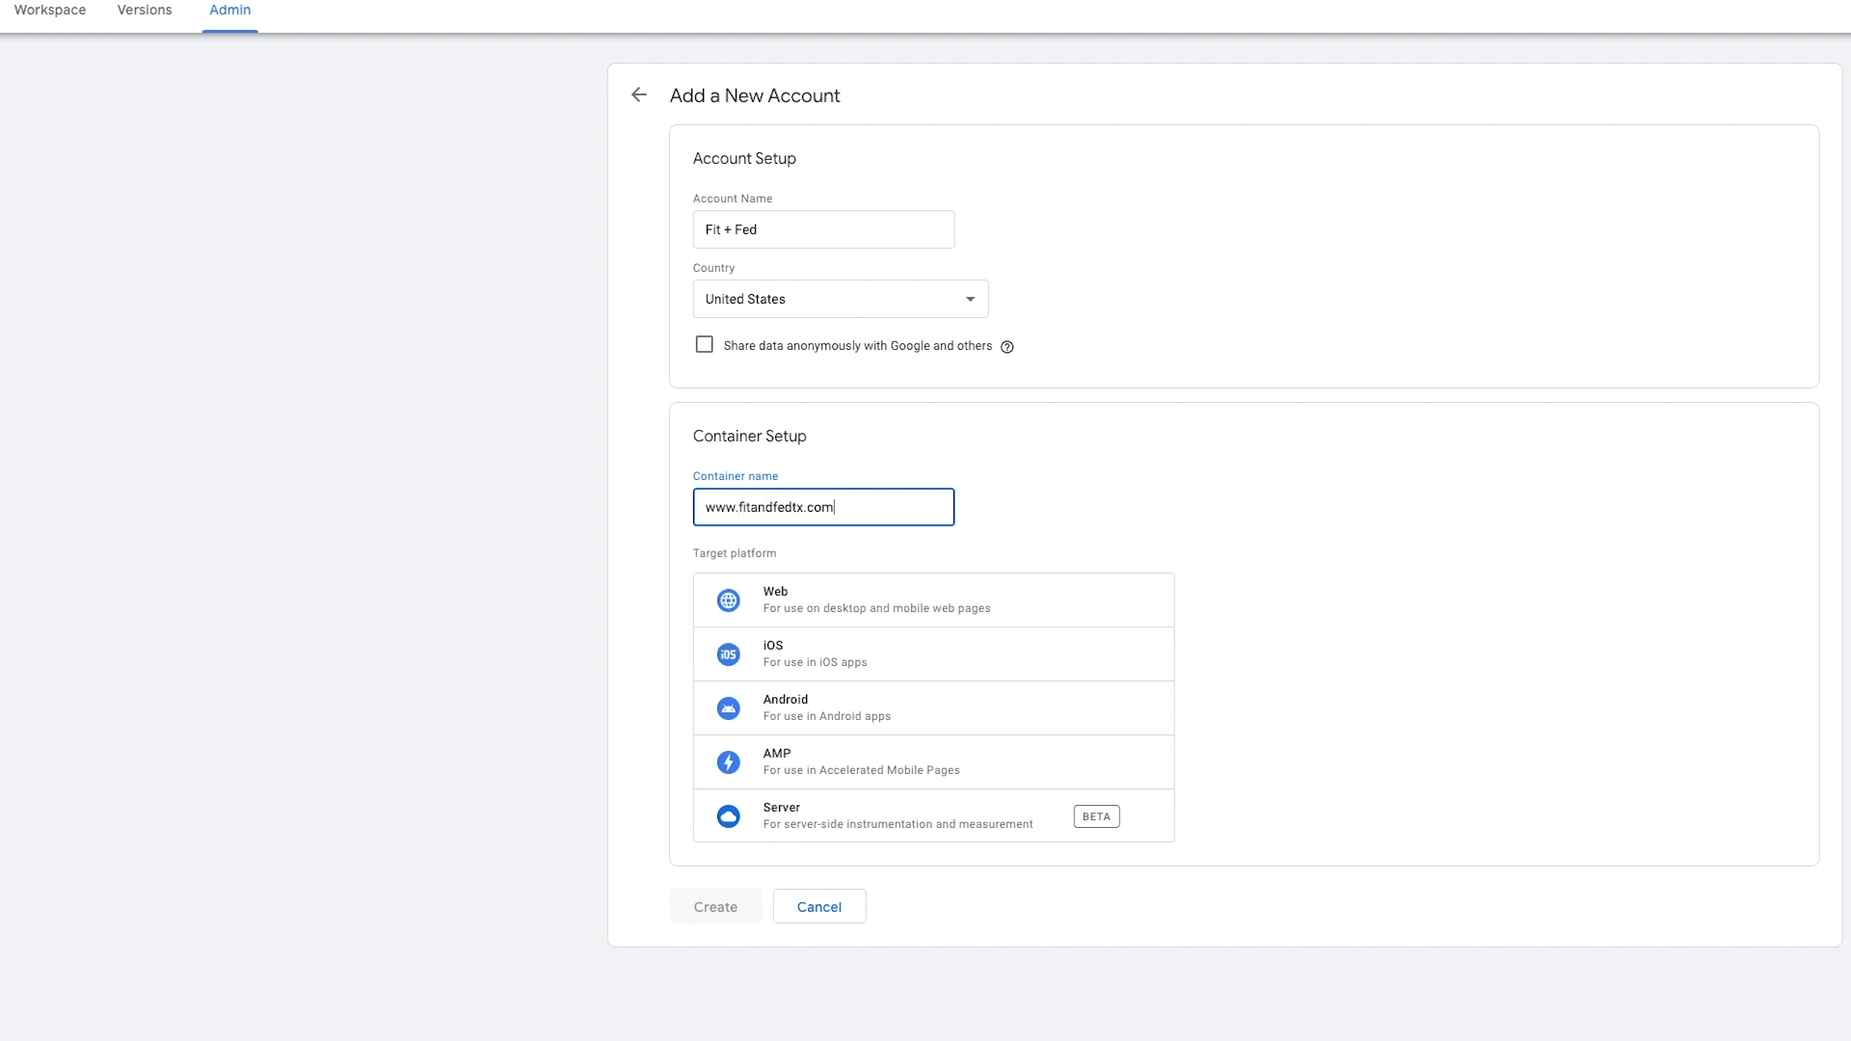
click(1479, 499)
click(971, 604)
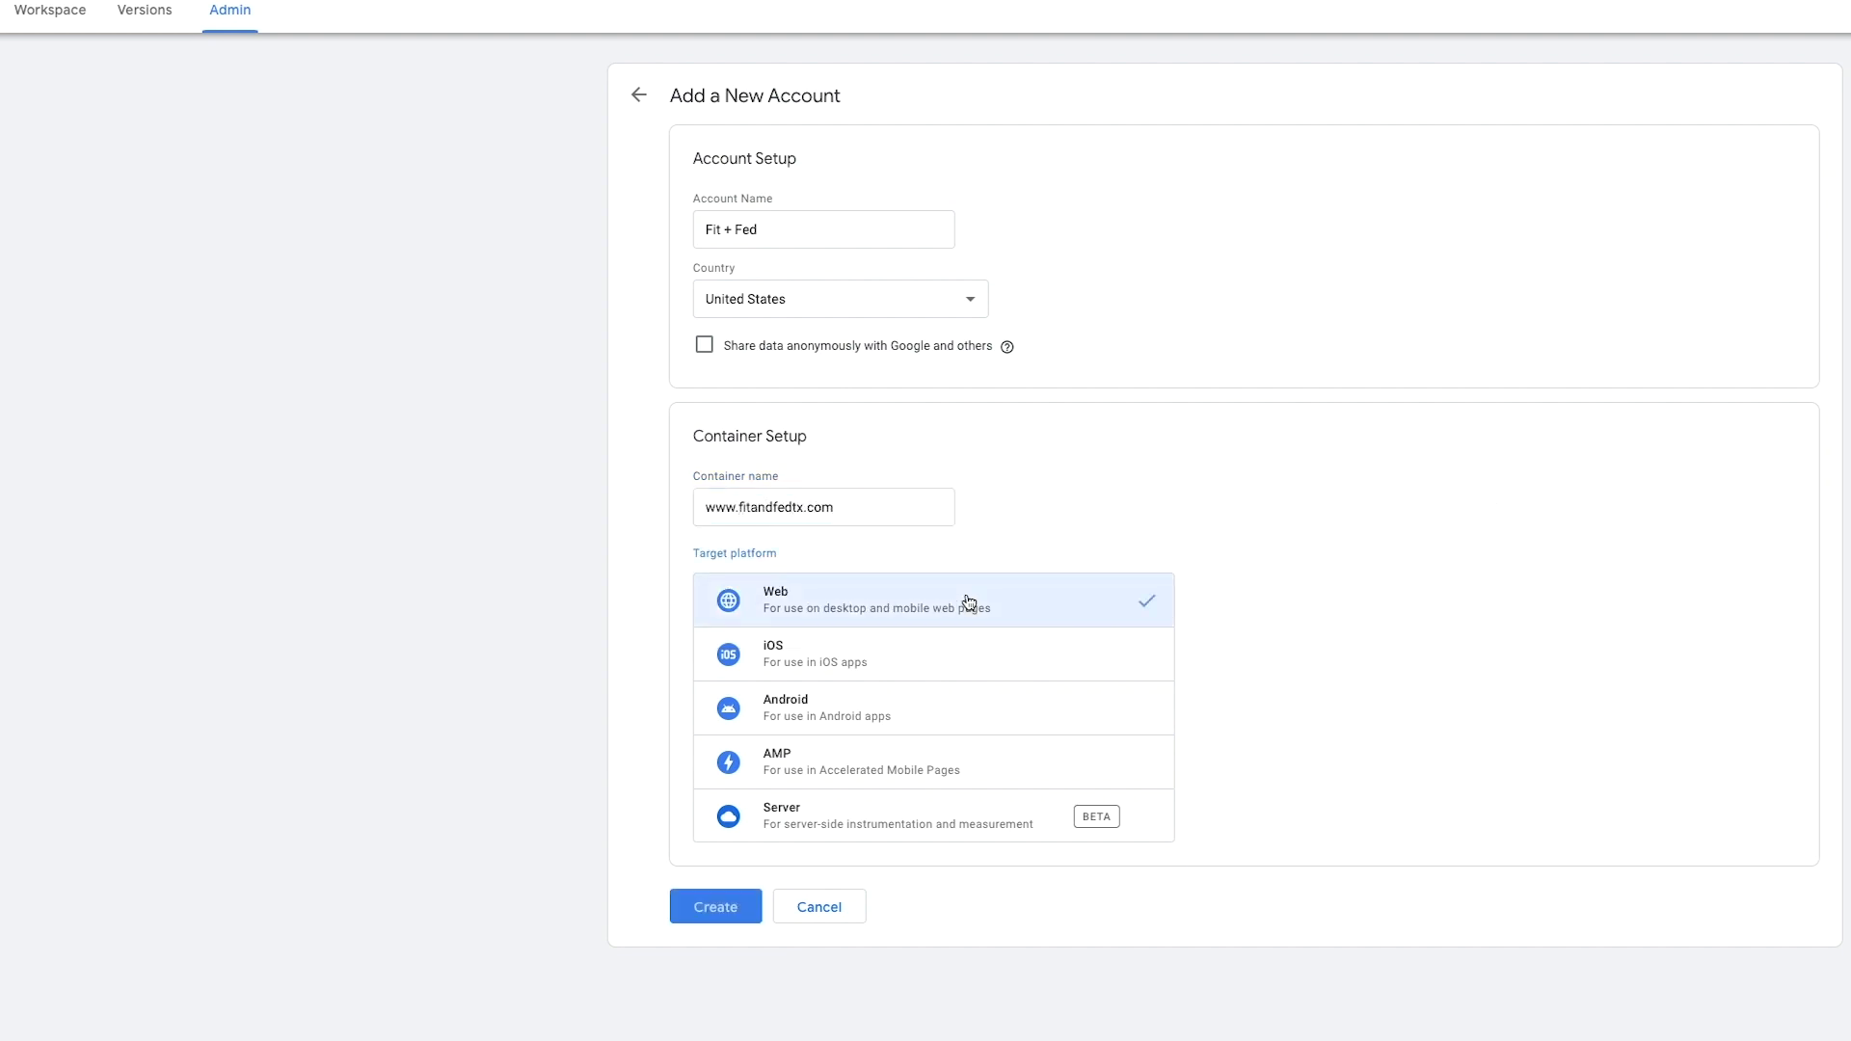
click(752, 894)
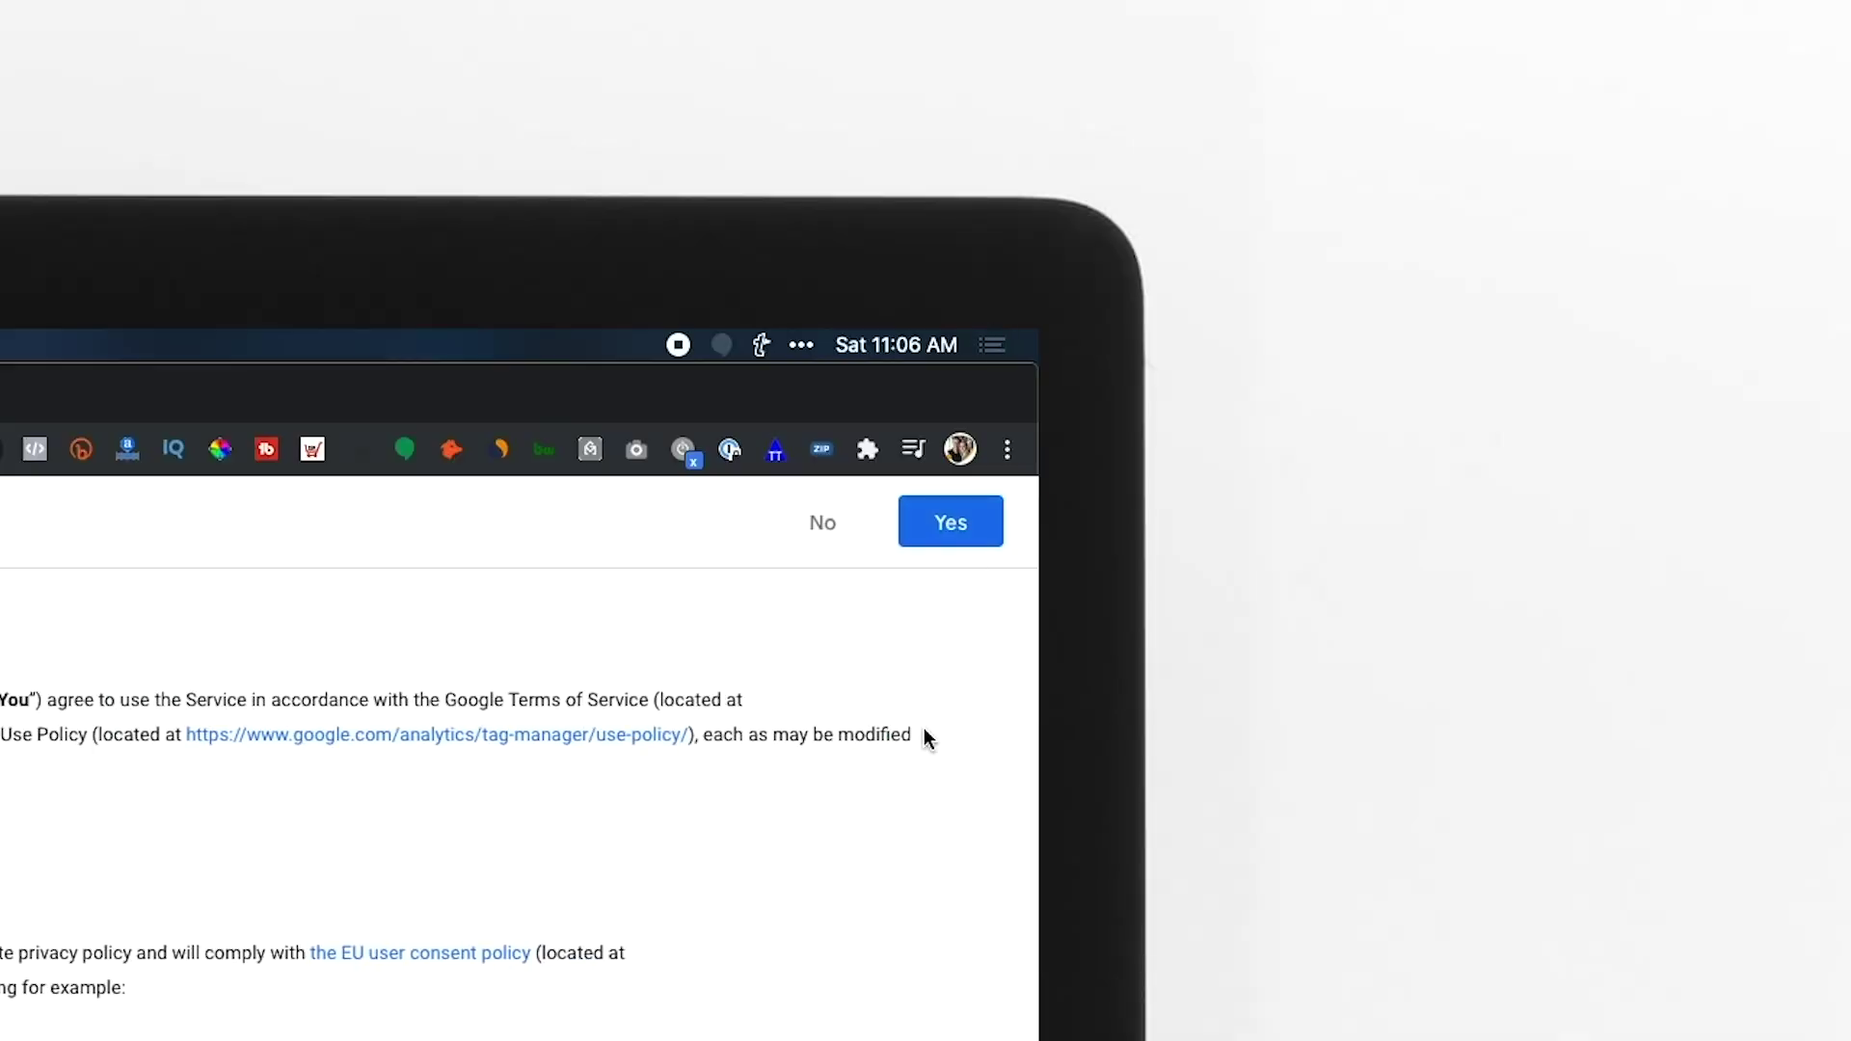
click(954, 536)
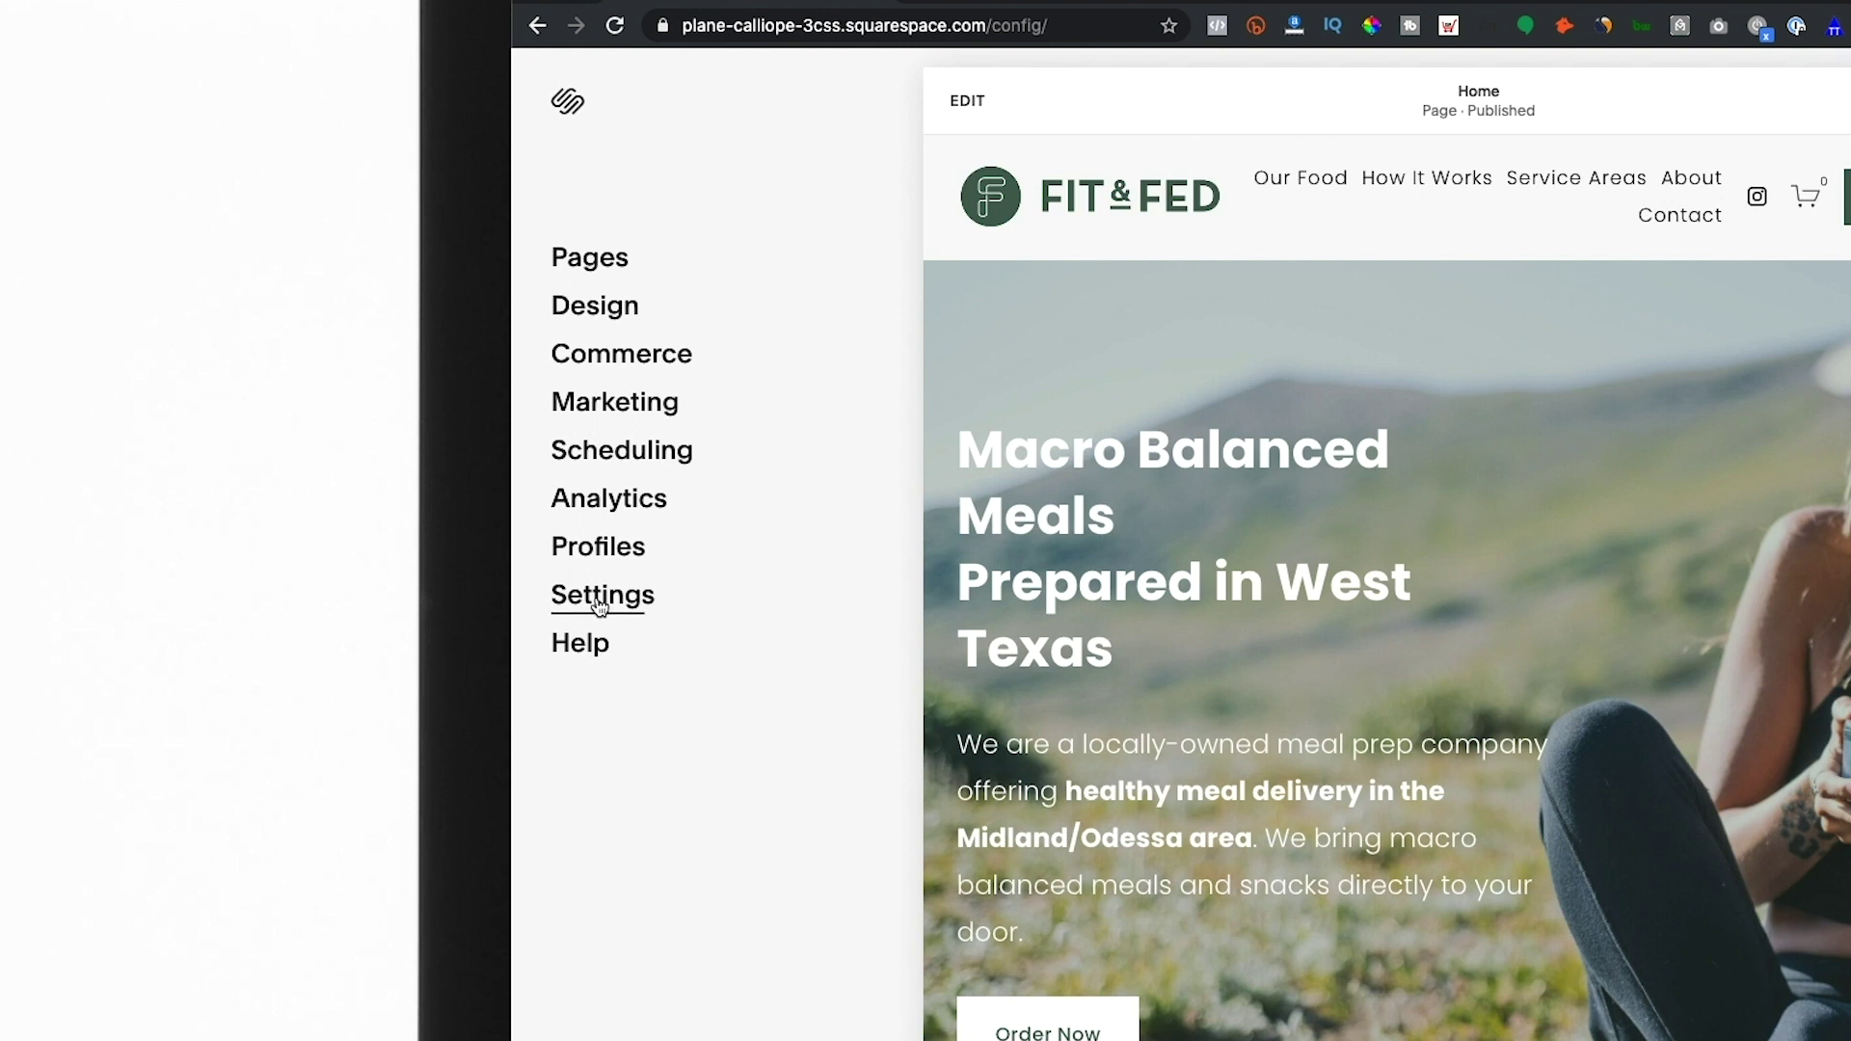
In the Squarespace site's Code Injection settings, add the Google Tag Manager head snippet to the header and the noscript snippet to the footer, and save
click(344, 441)
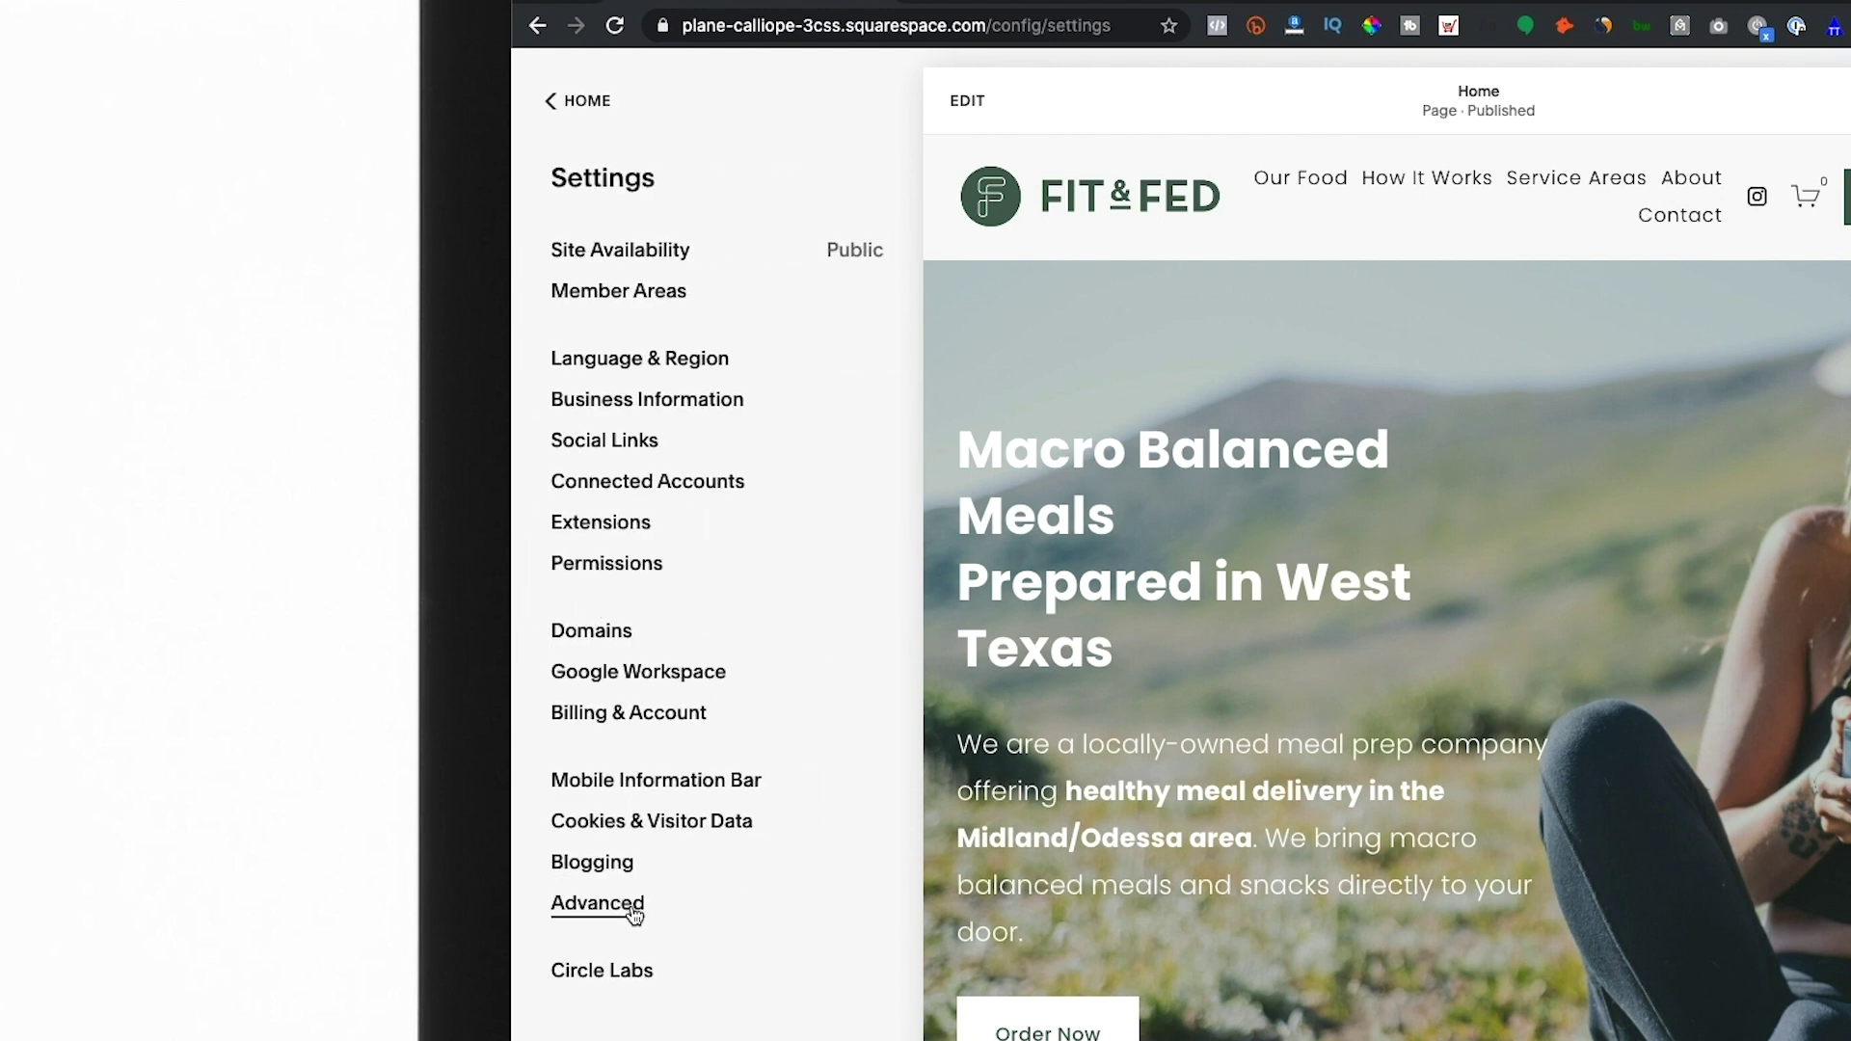
click(620, 902)
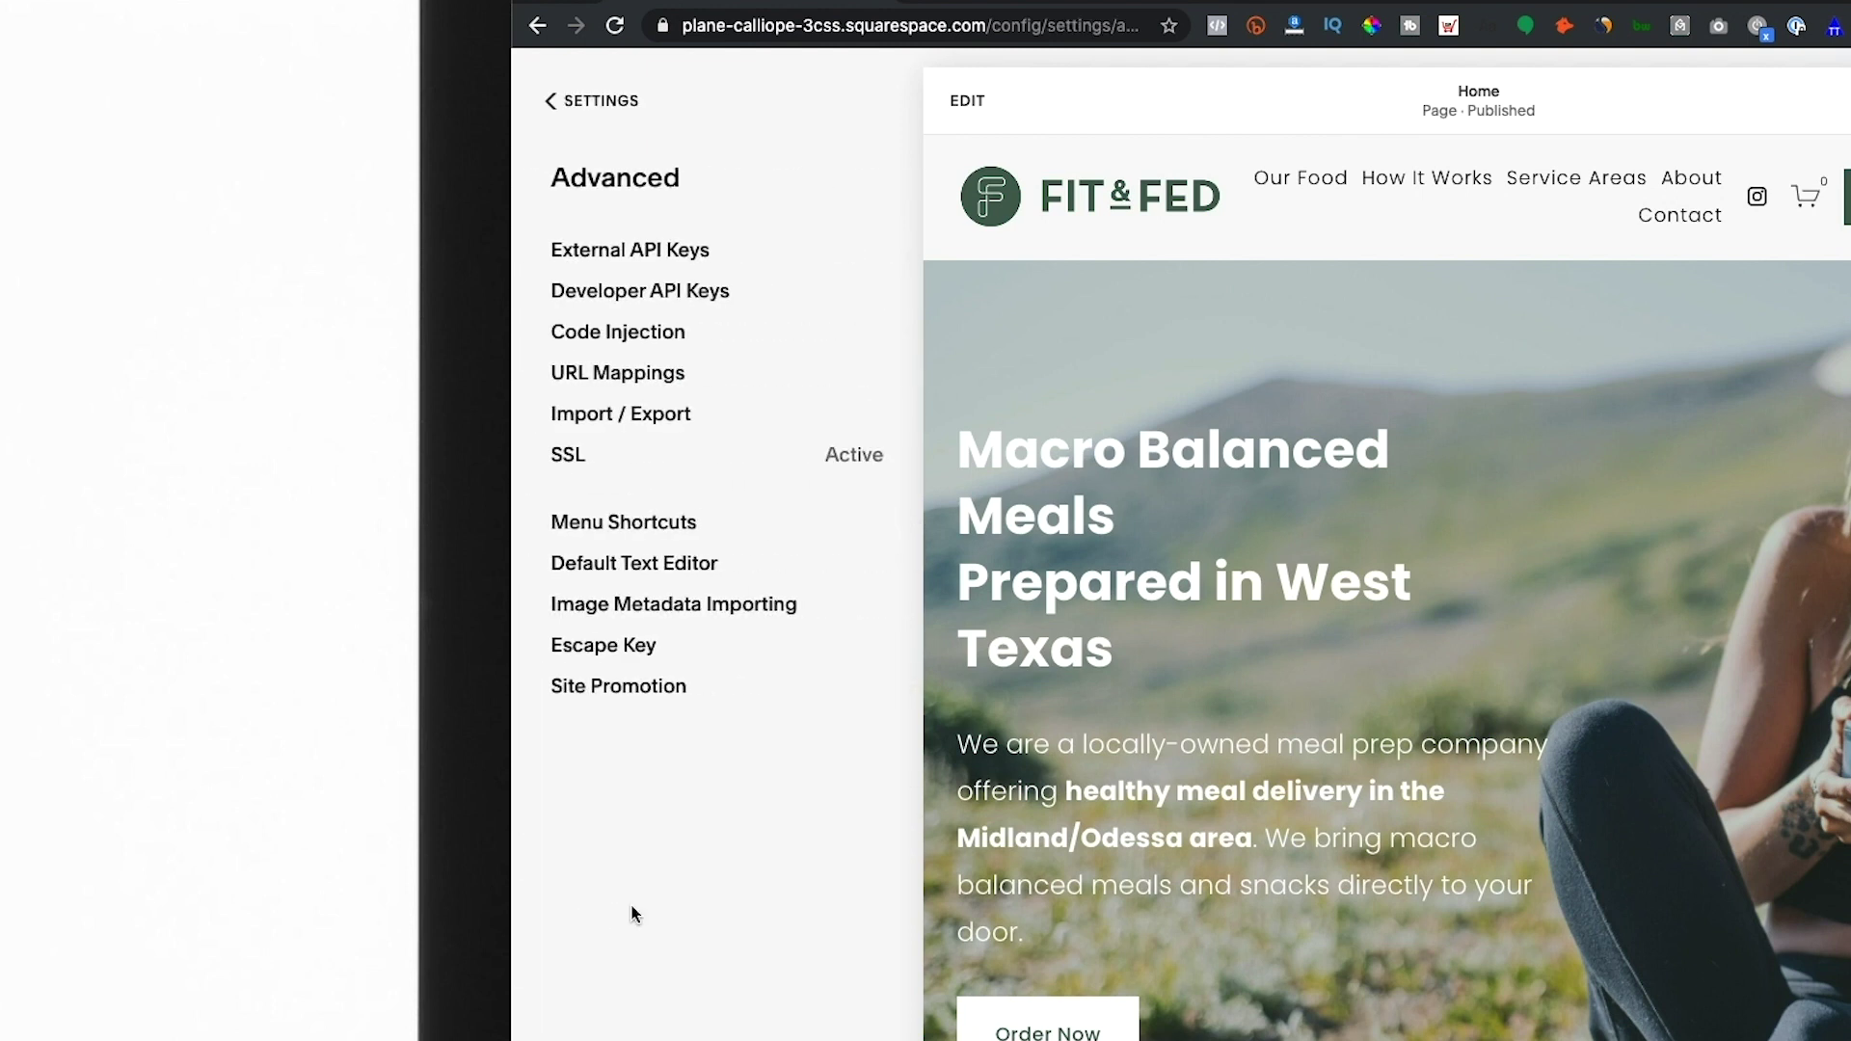
click(635, 342)
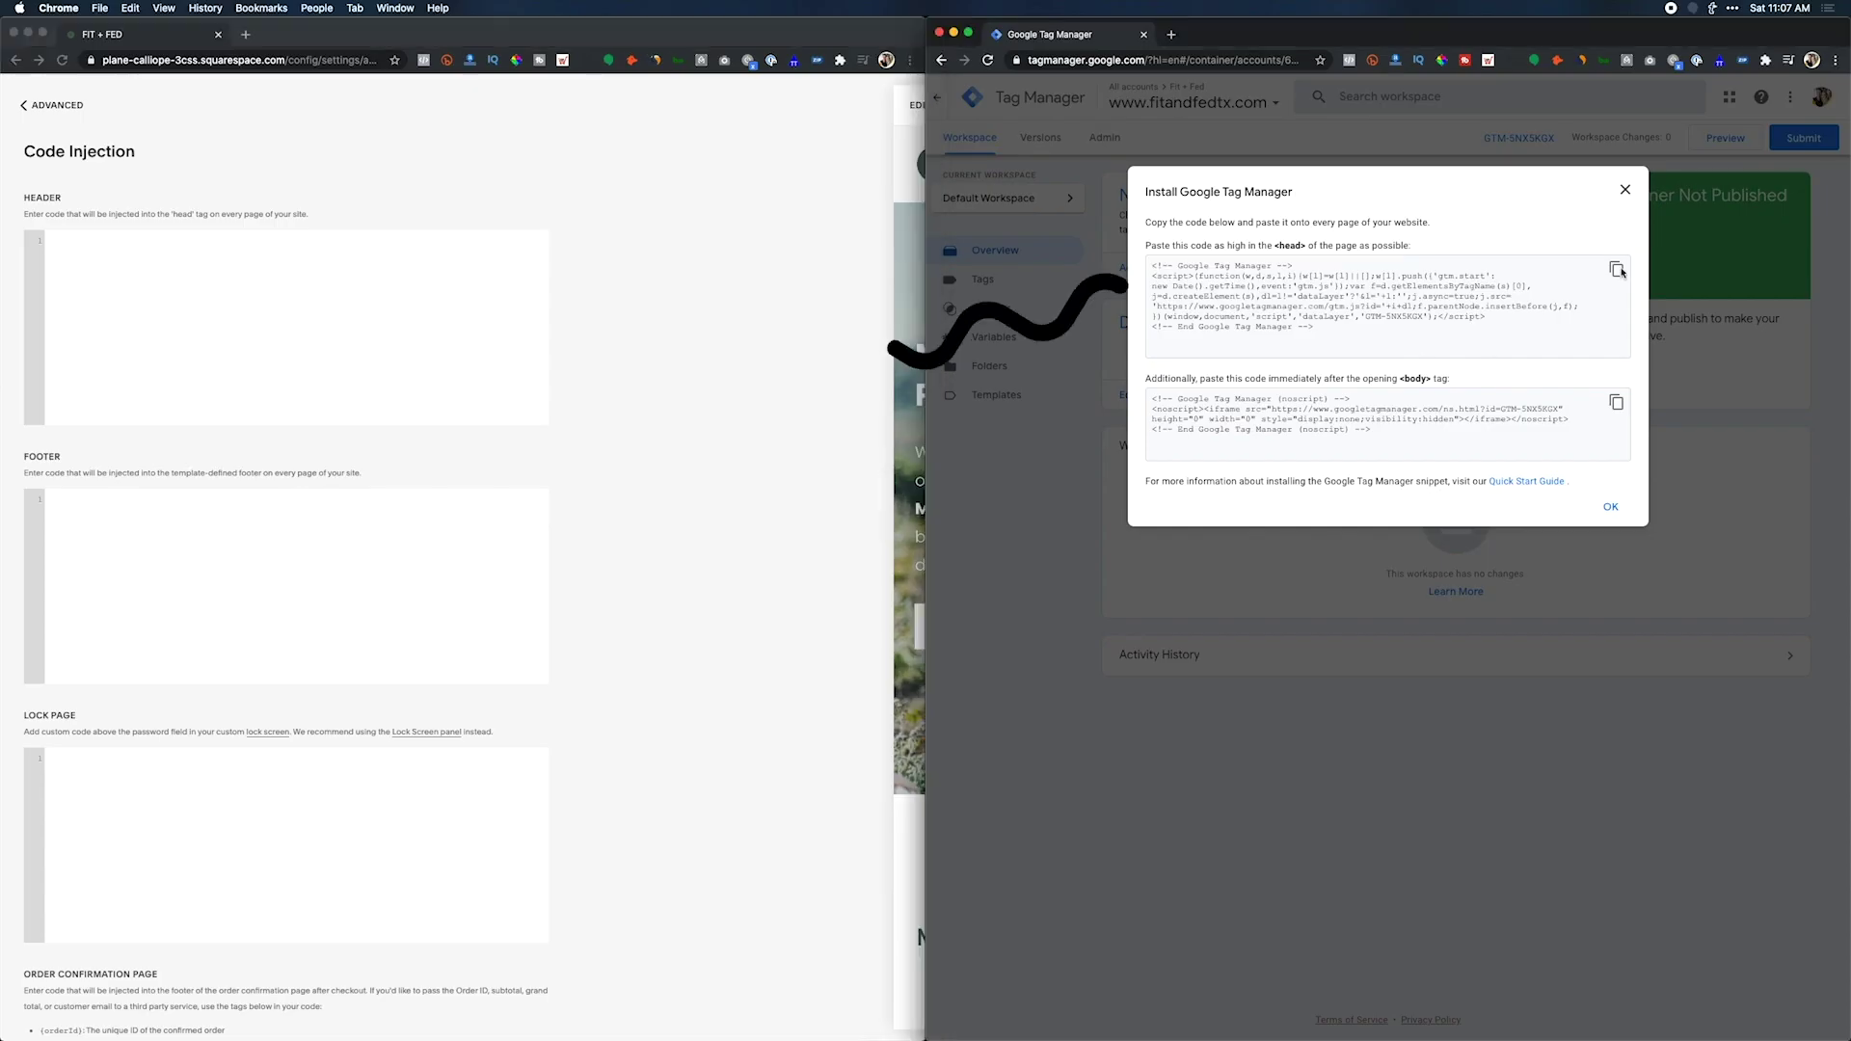
click(690, 390)
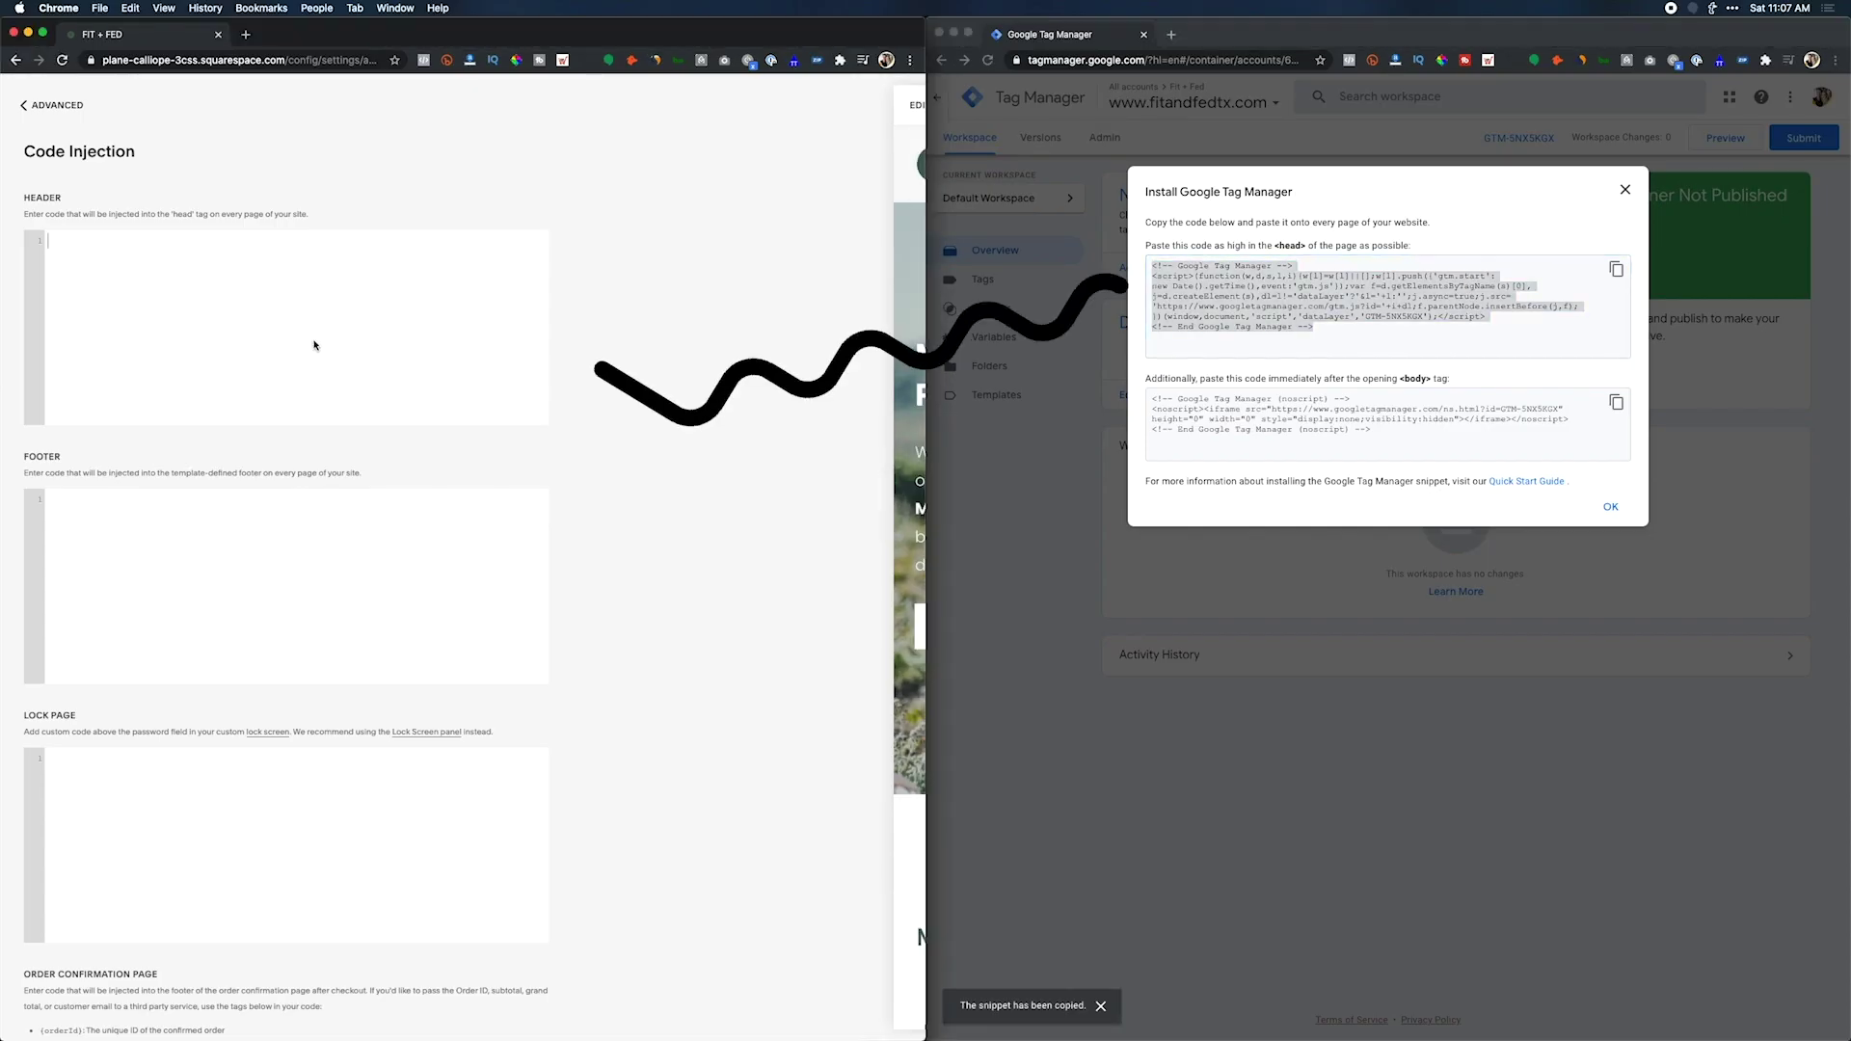
text(<!-- Google Tag Manager --> <script>(function(w,d,s,l,i){w[l]=w[l]||[];w[l].push({'gtm.start': new Date().getTime(),event:'gtm.js'});var f=d.getElementsByTagName(s)[0], j=d.createElement(s),dl=l!='dataLayer'?'&l='+l:'';j.async=true;j.src= 'https://www.googletagmanager.com/gtm.js?id='+i+dl;f.parentNode.insertBefore(j,f); })(window,document,'script','dataLayer','GTM-5NX5KGX');</script> <!-- End Google Tag Manager -->)
click(269, 566)
text(<!-- Google Tag Manager (noscript) --> <noscript><iframe src="https://www.googletagmanager.com/ns.html?id=GTM-5NX5KGX" height="0" width="0" style="display:none;visibility:hidden"></iframe></noscript> <!-- End Google Tag Manager (noscript) -->)
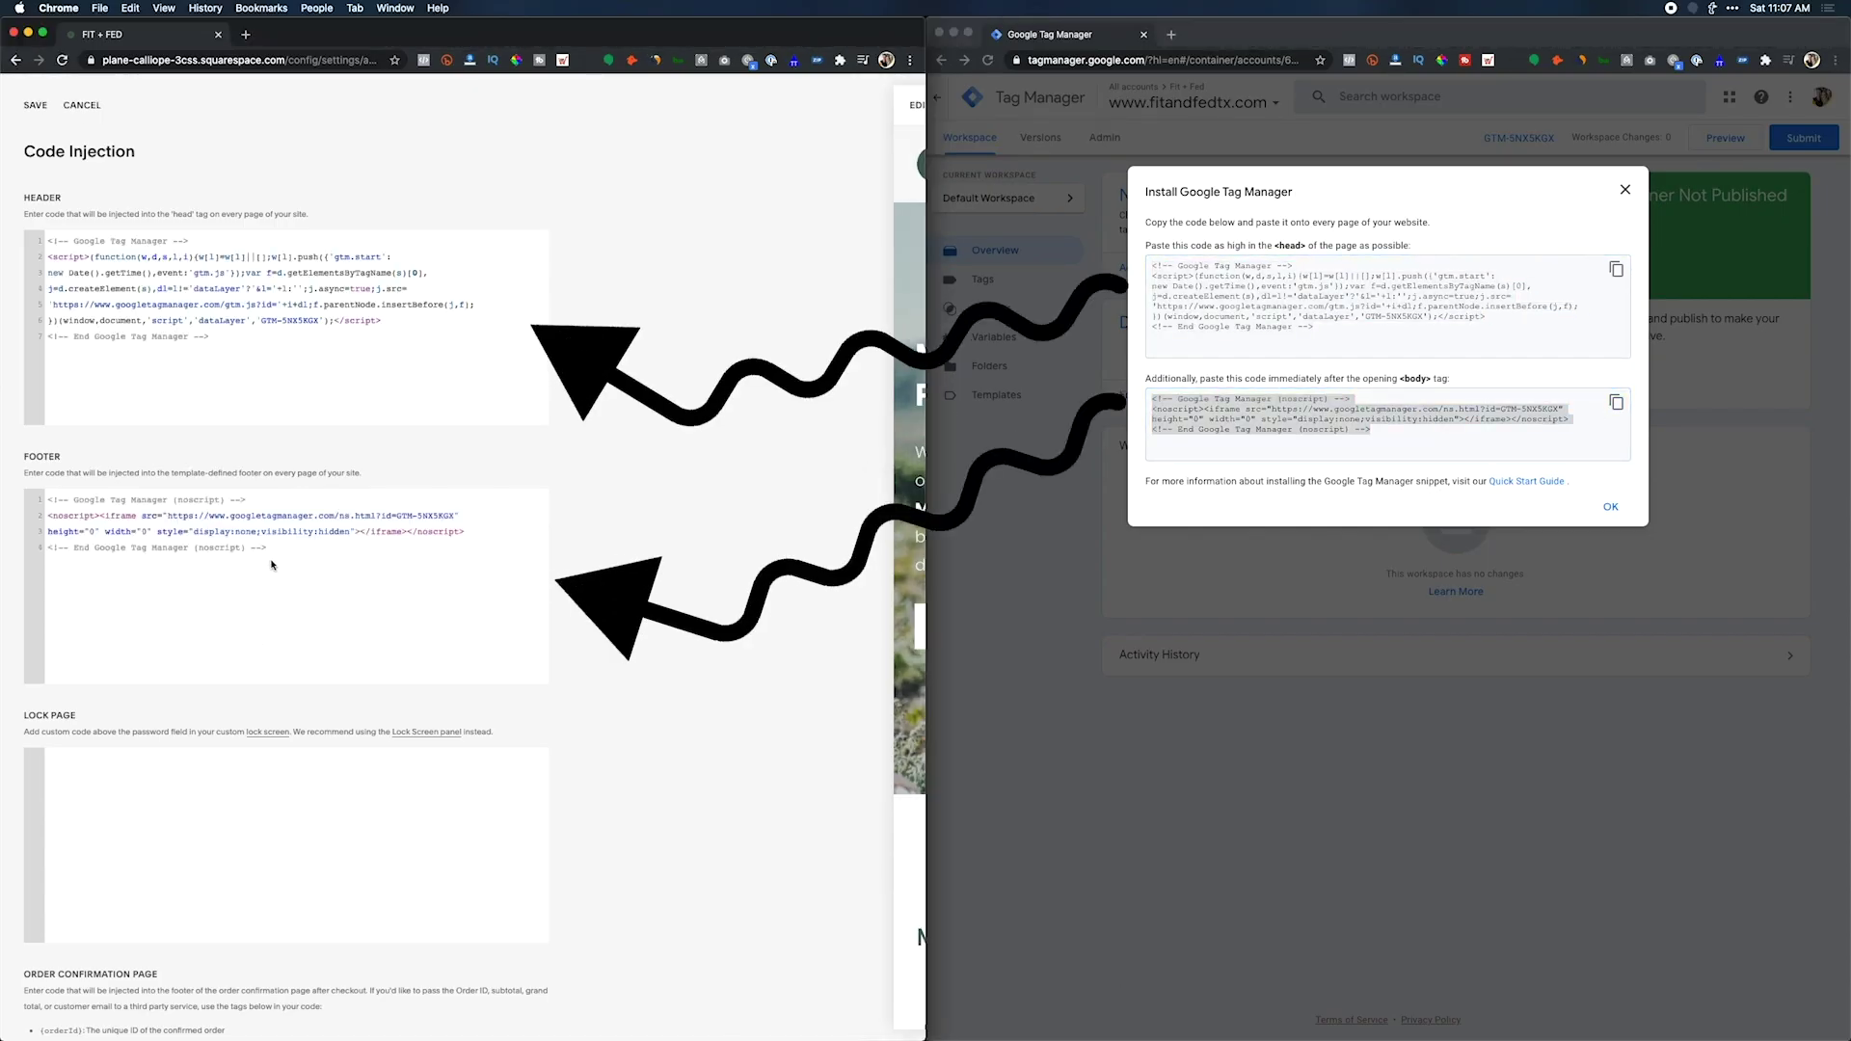
click(34, 106)
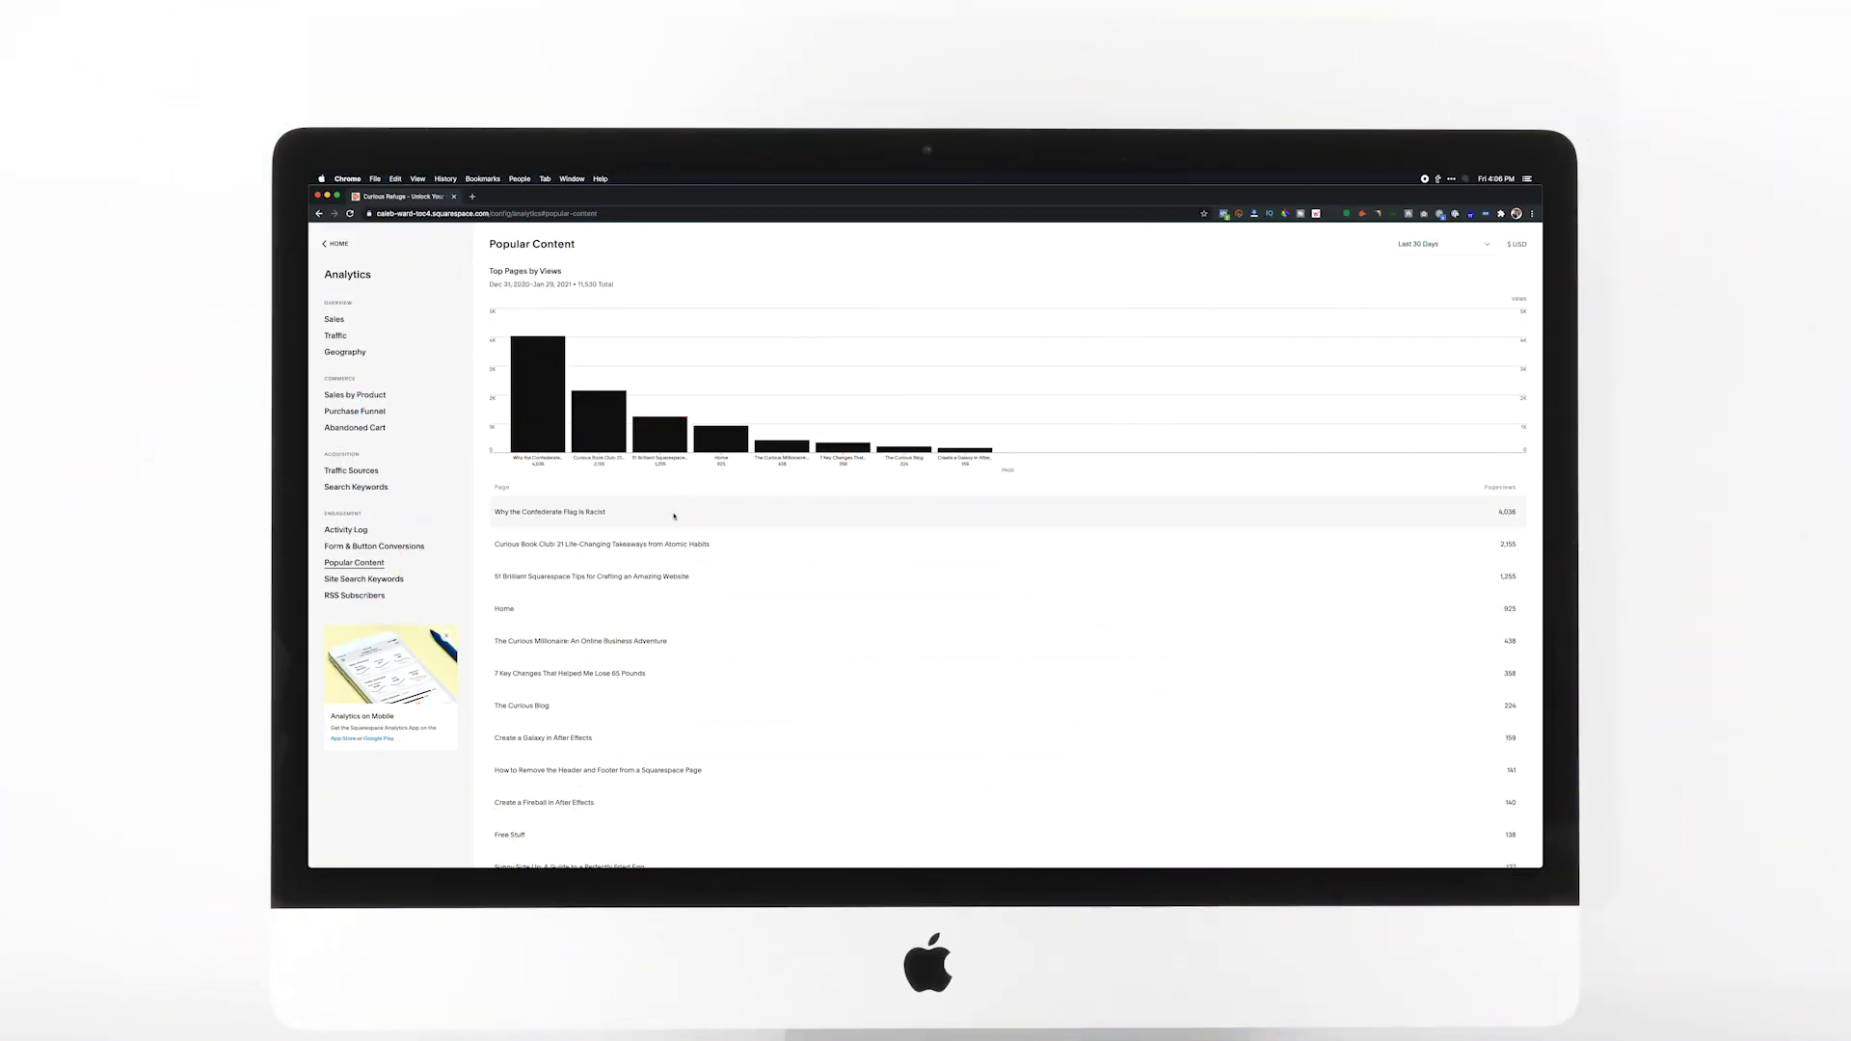
Look through the Squarespace engagement analytics and examine the user location map in Google Analytics
click(421, 546)
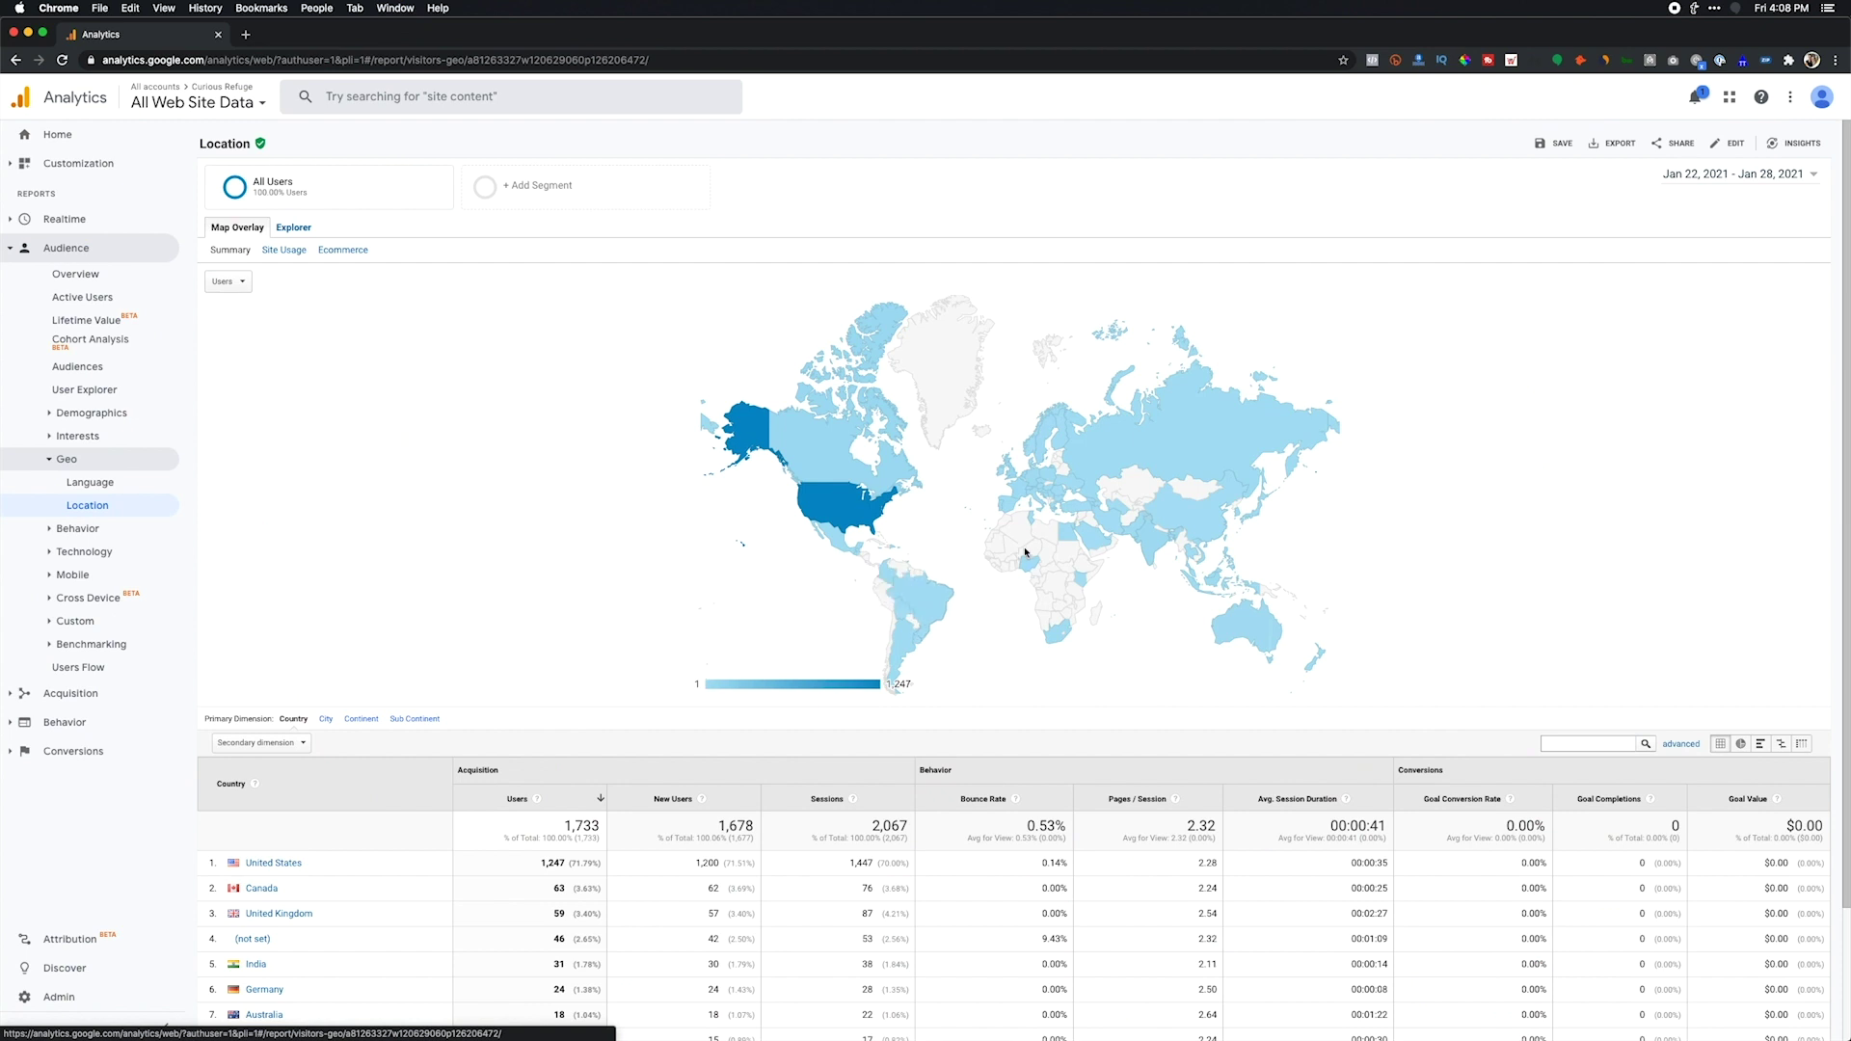
mouse_move(862, 514)
mouse_move(1028, 493)
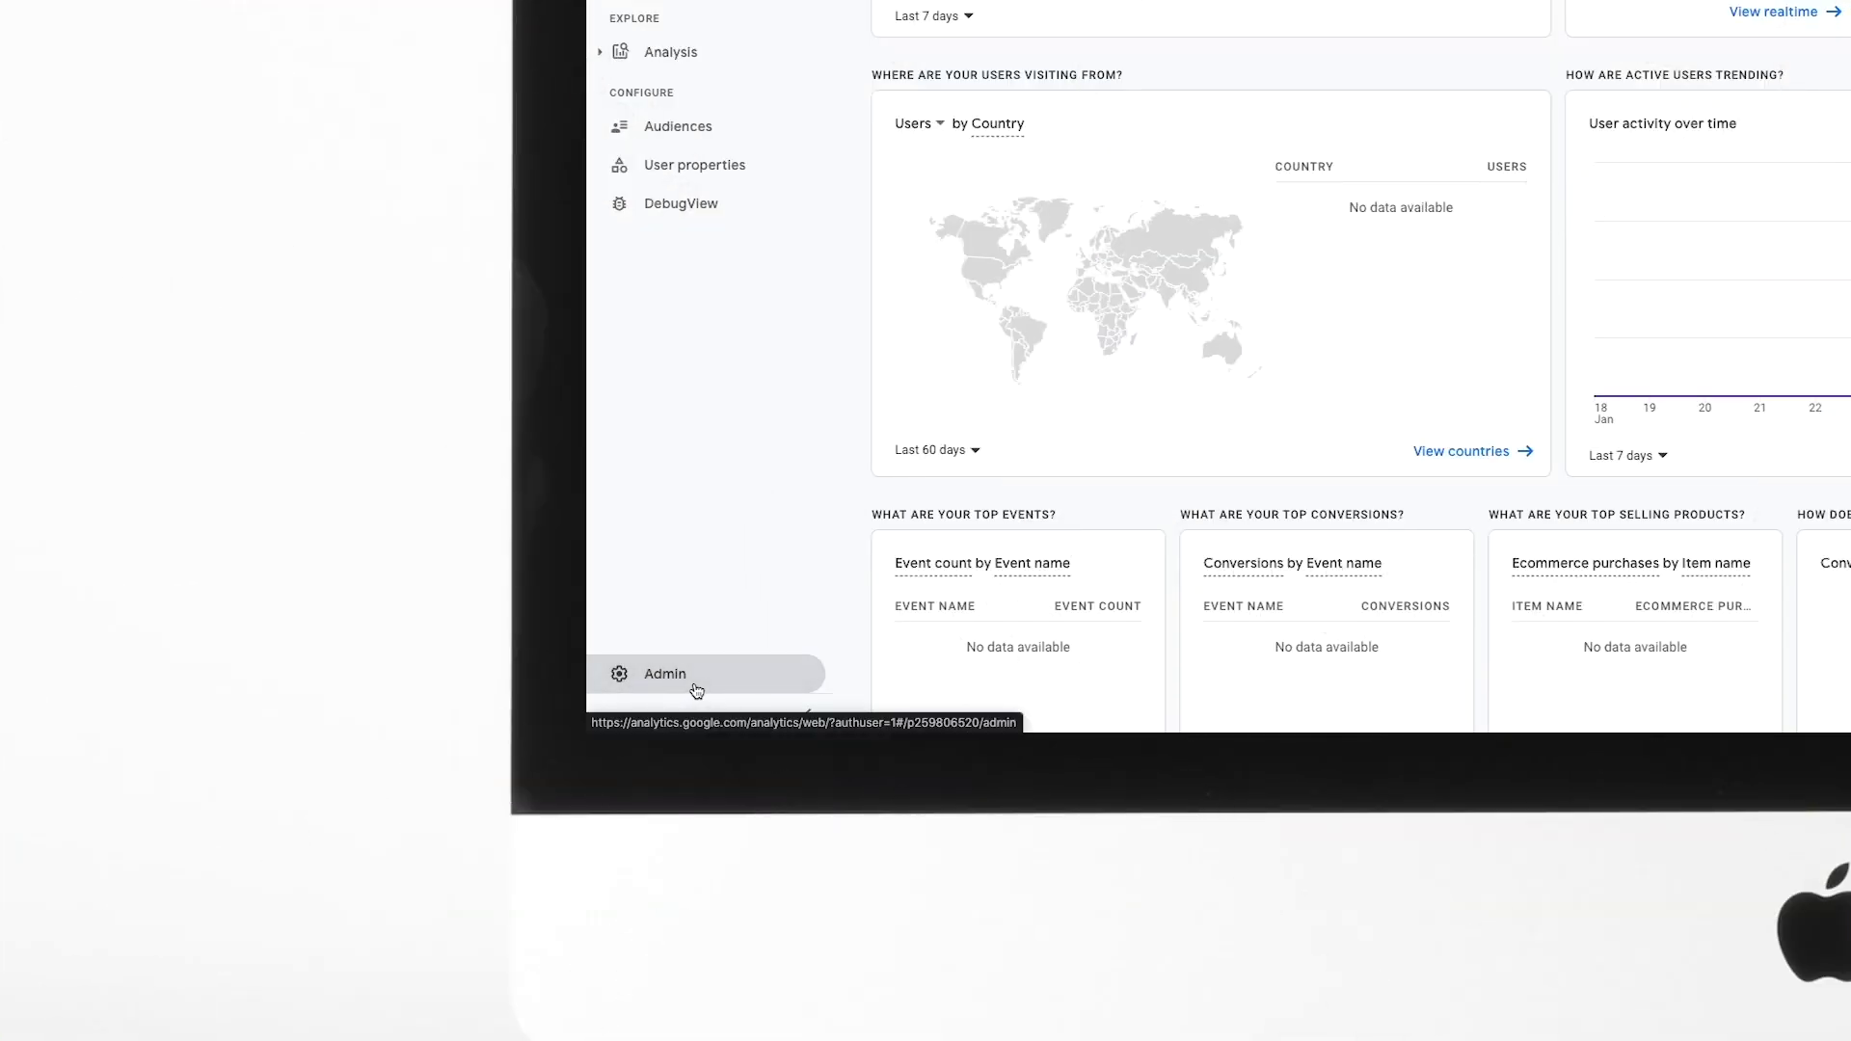
In the Google Analytics admin settings for Fit and Fed, find the web data stream through tag installation and copy its measurement ID
click(696, 689)
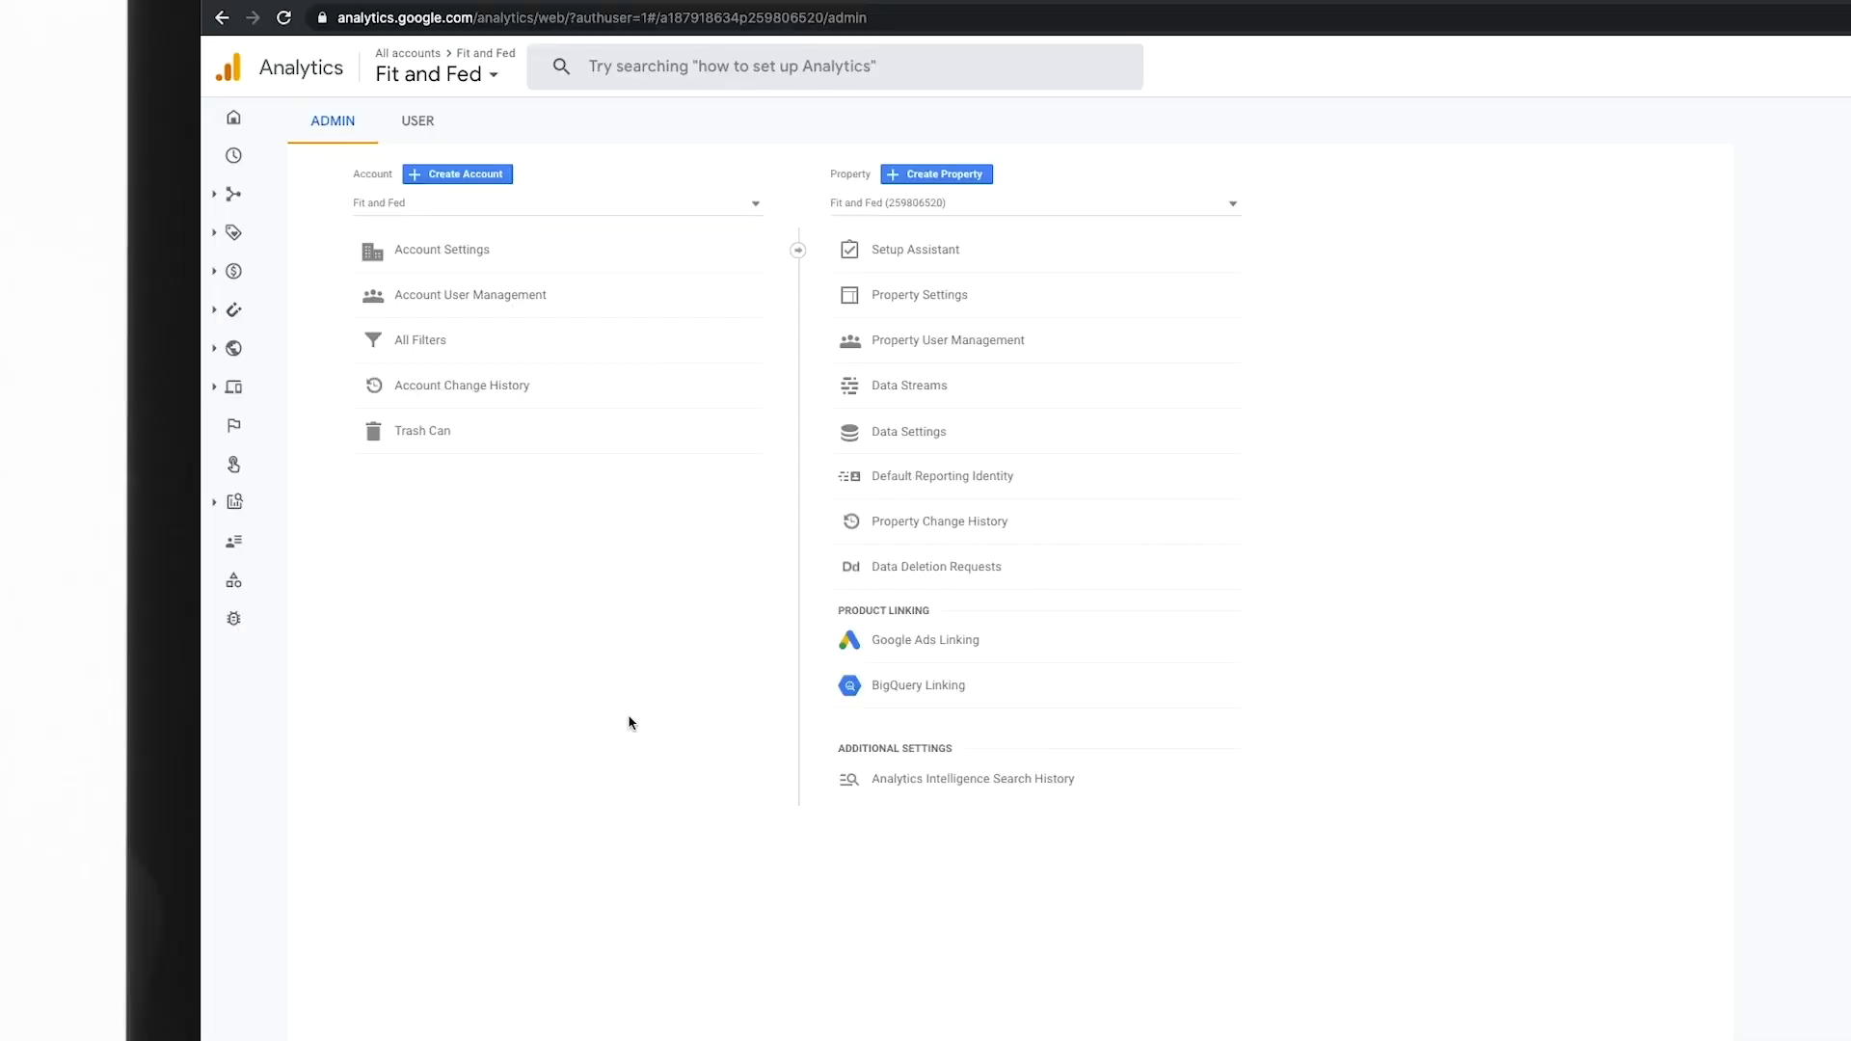
click(909, 259)
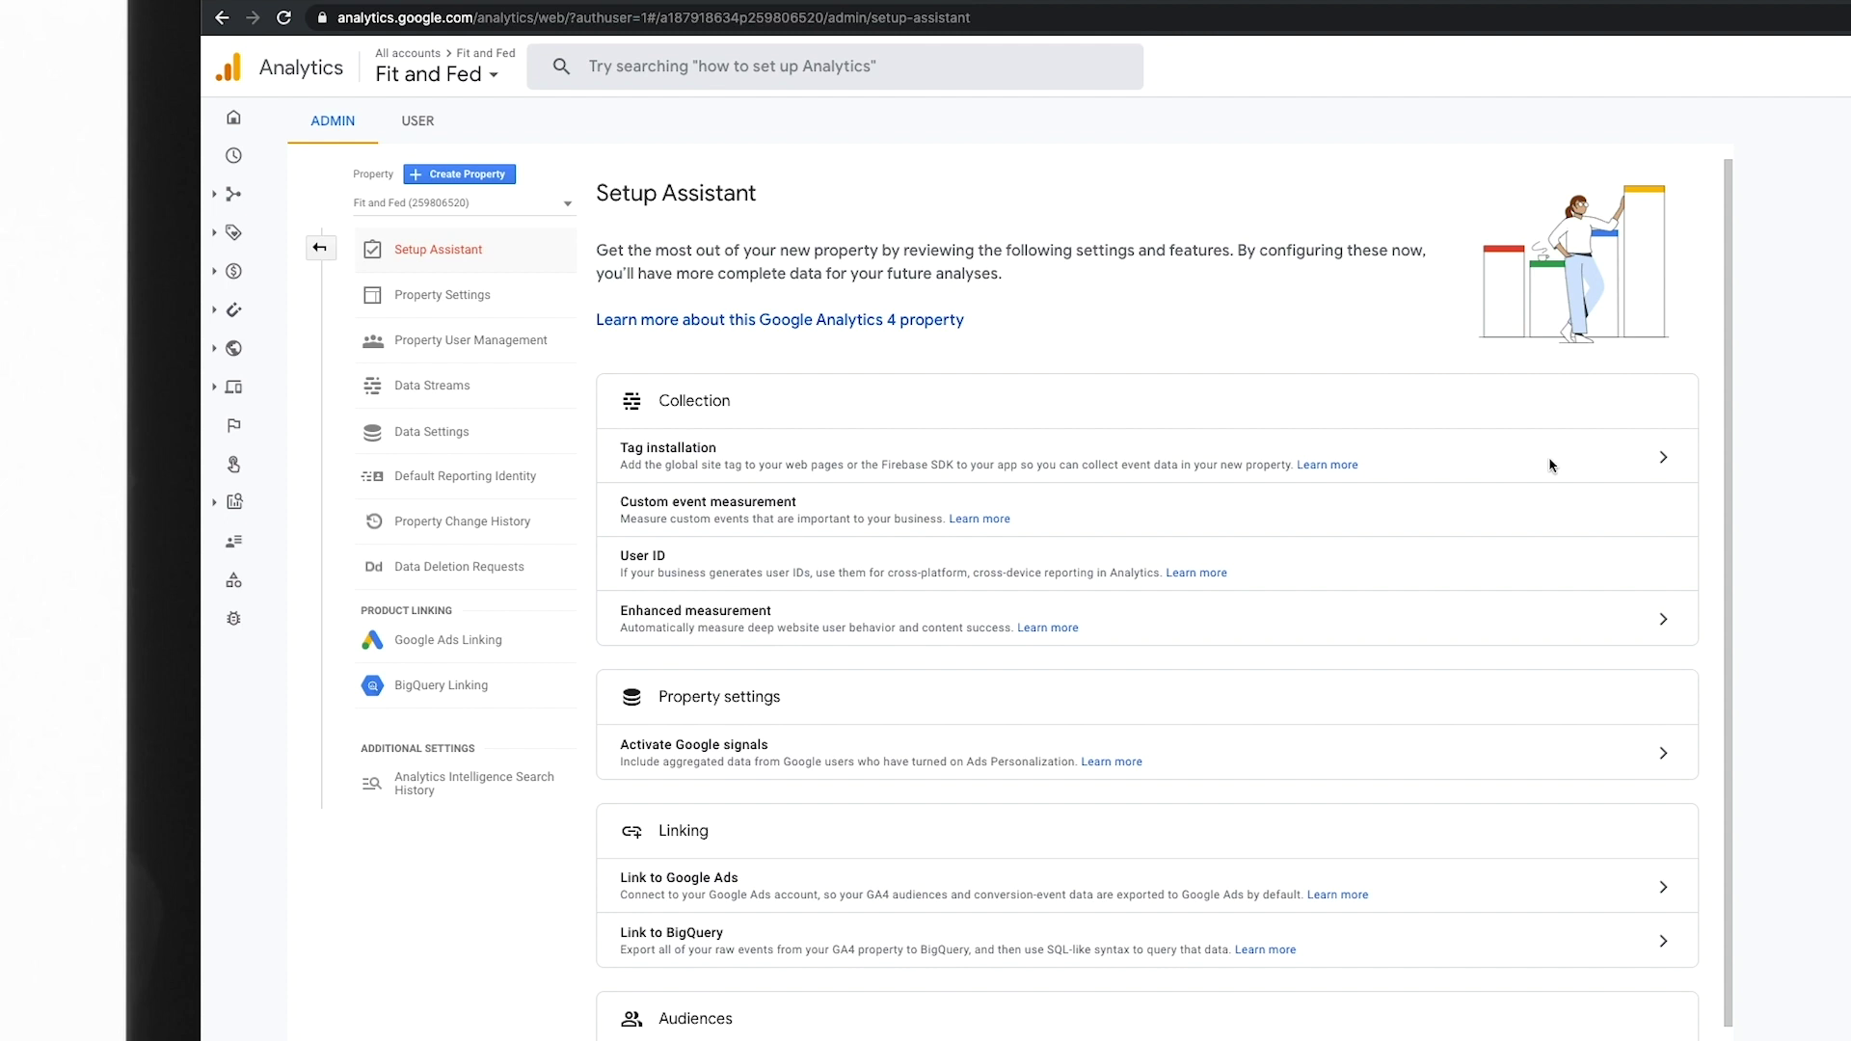
click(1662, 459)
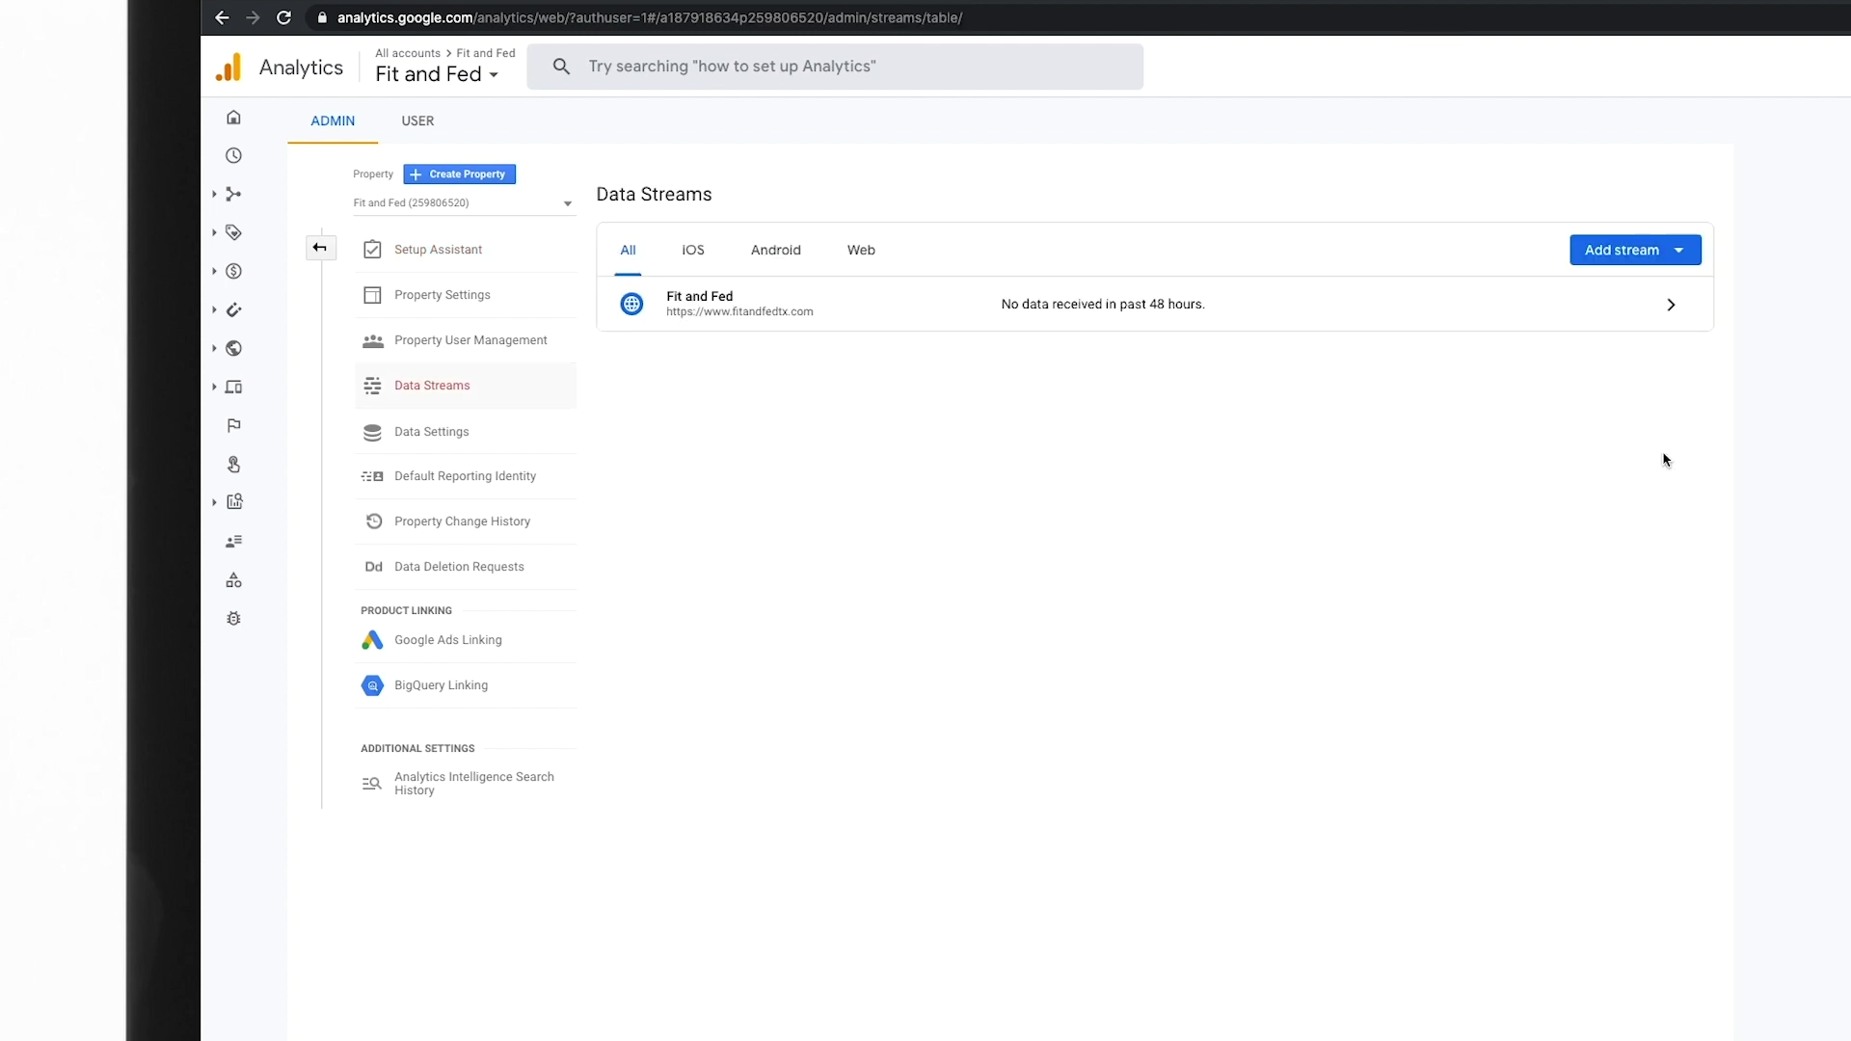
click(1670, 308)
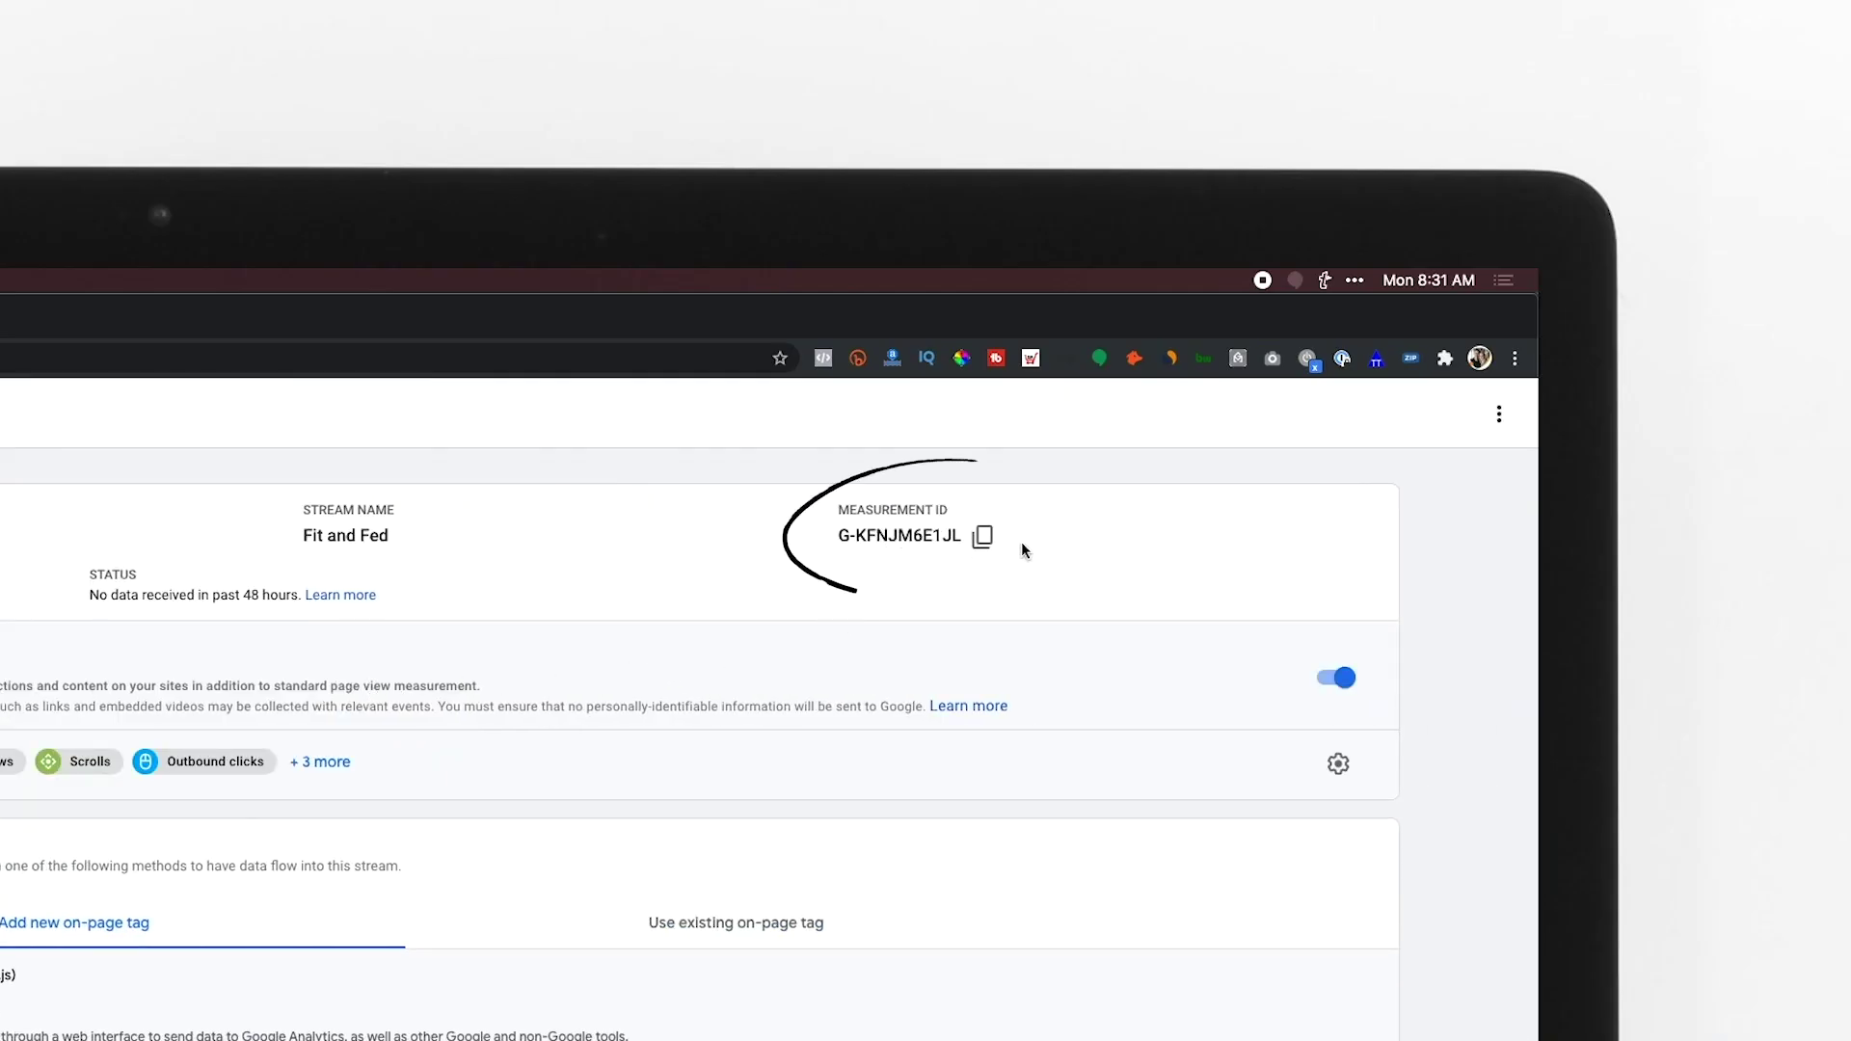
click(982, 537)
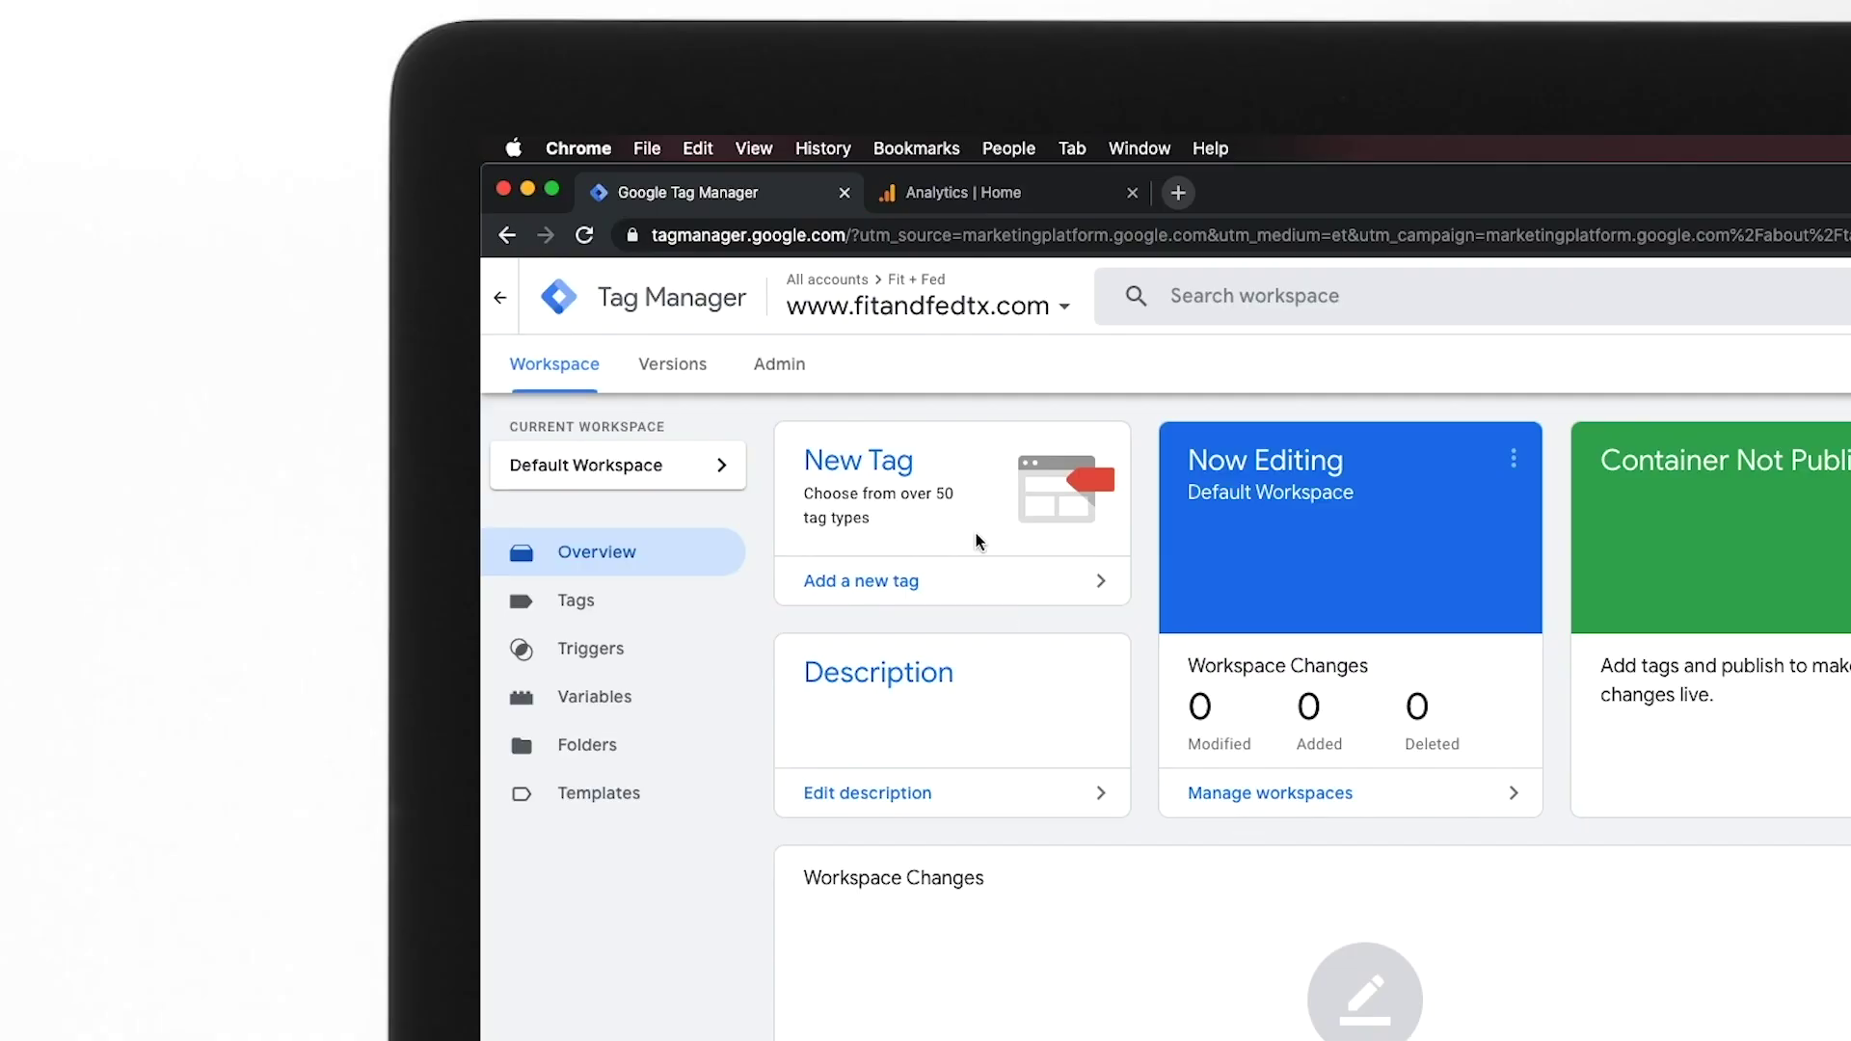
Switch to Google Tag Manager and add a GA4 Configuration tag named "Google Analytics" with the copied measurement ID
click(976, 542)
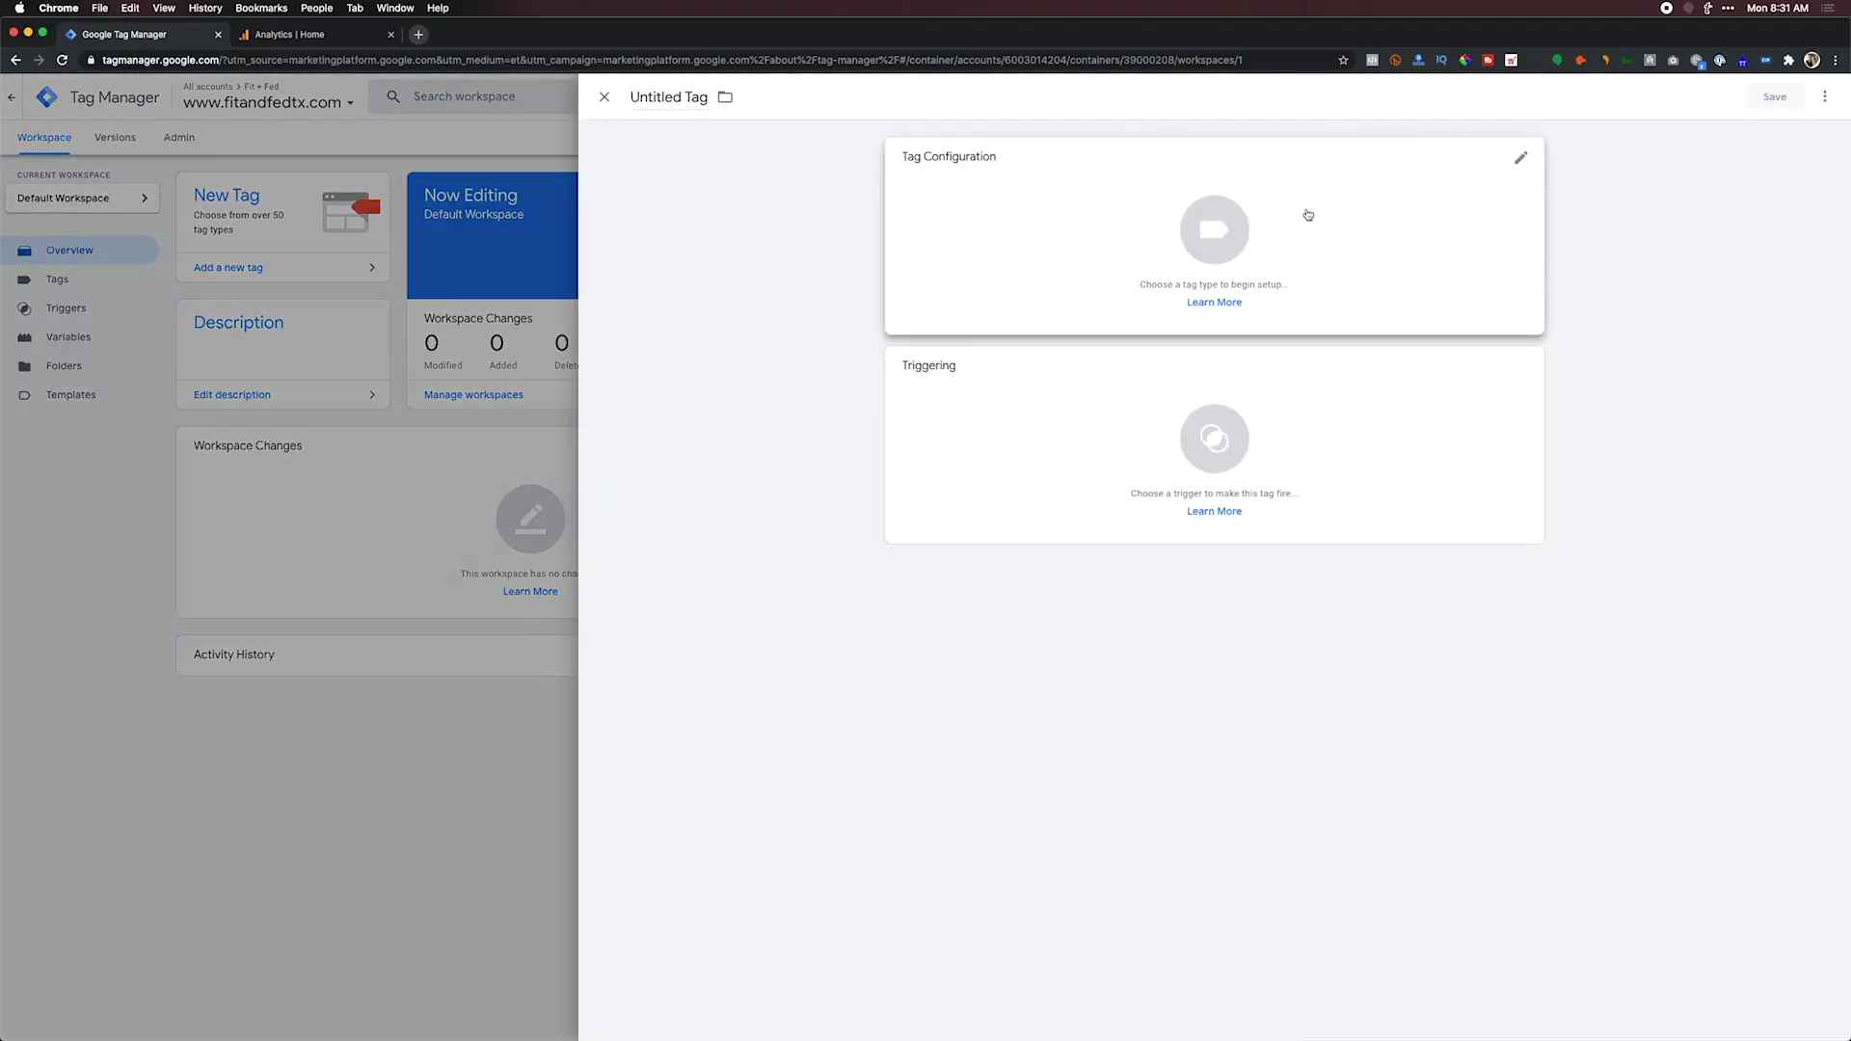
click(1308, 214)
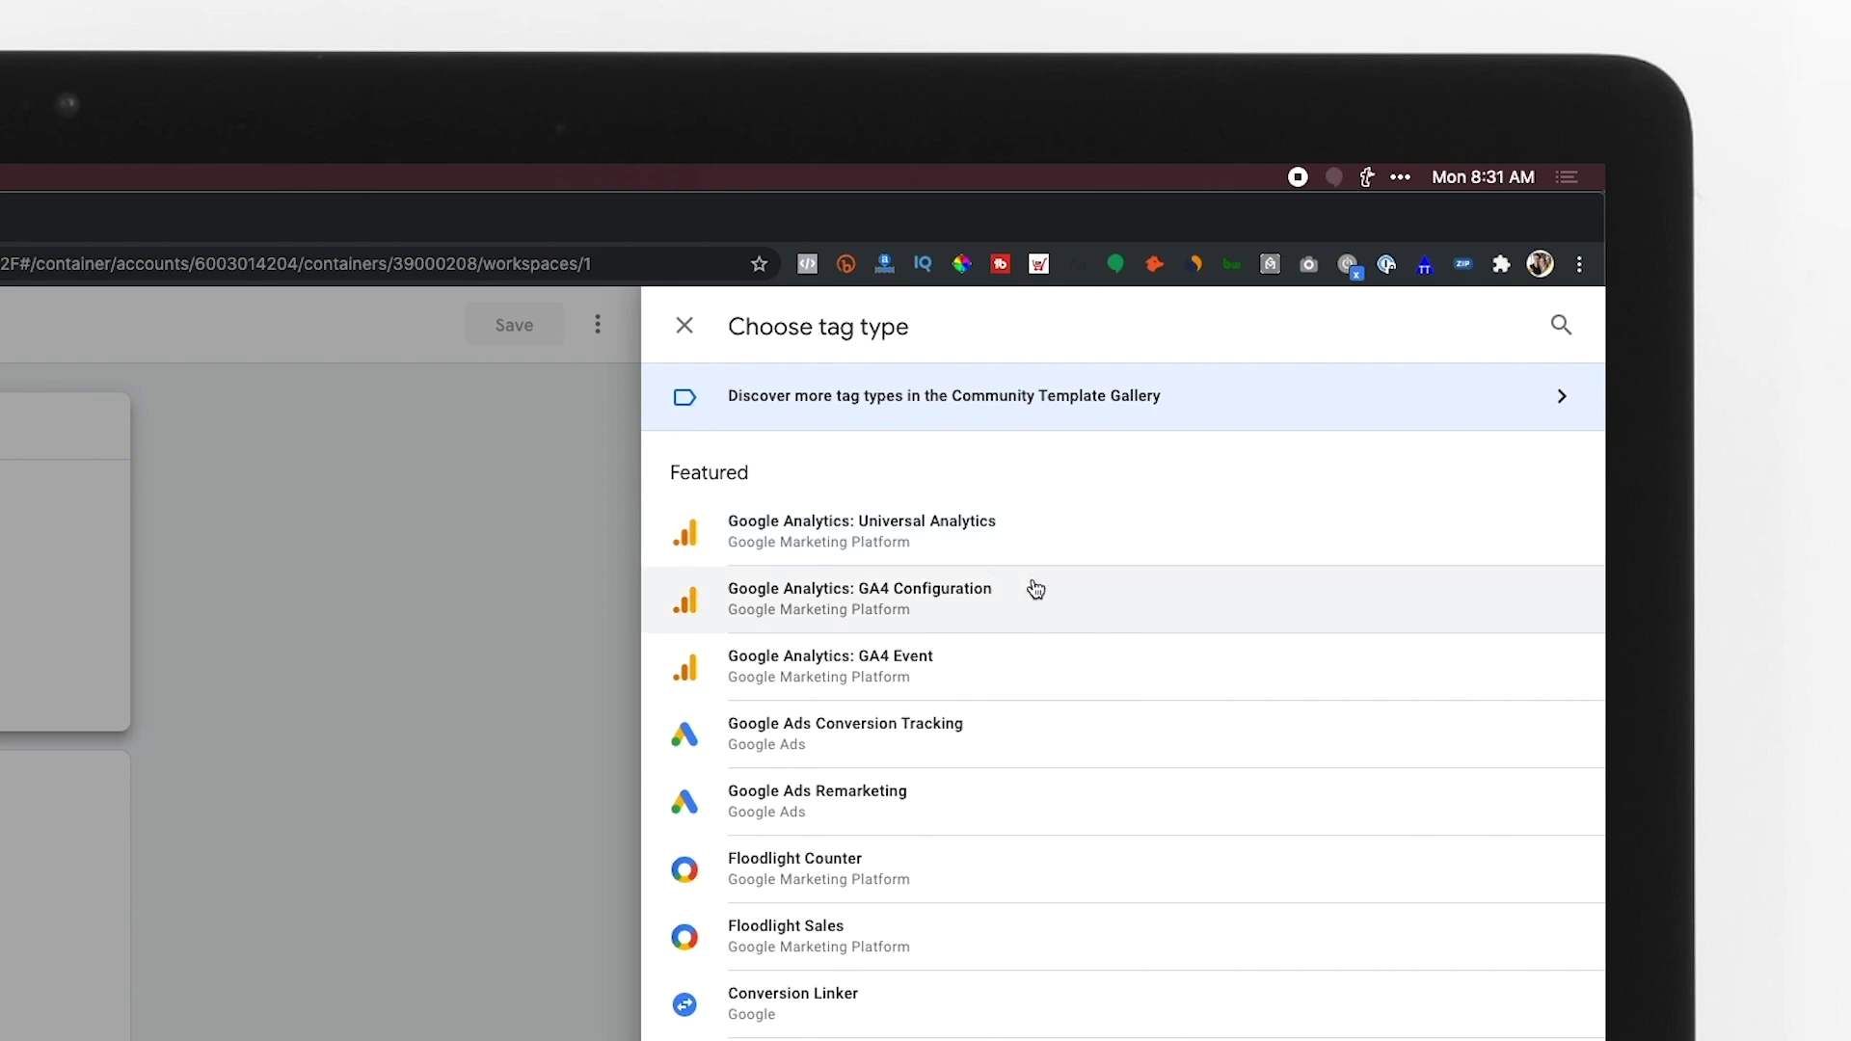
click(1058, 590)
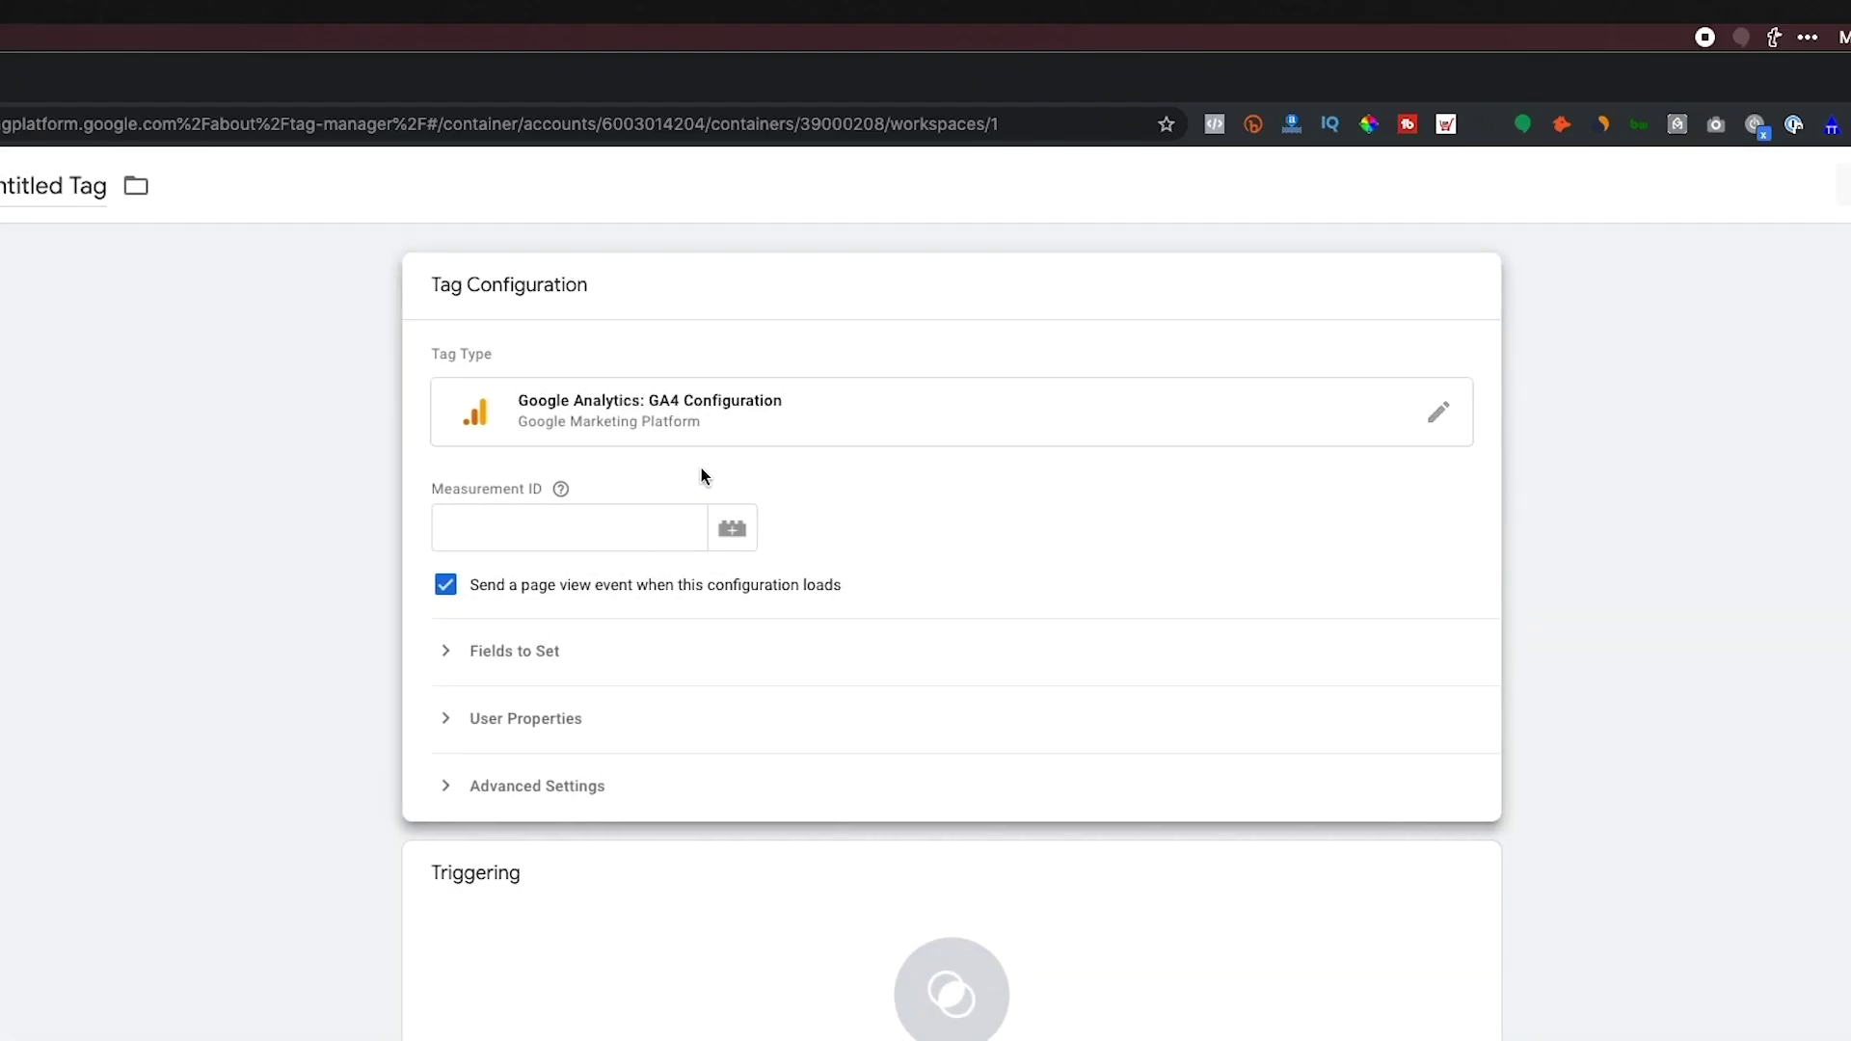
click(615, 537)
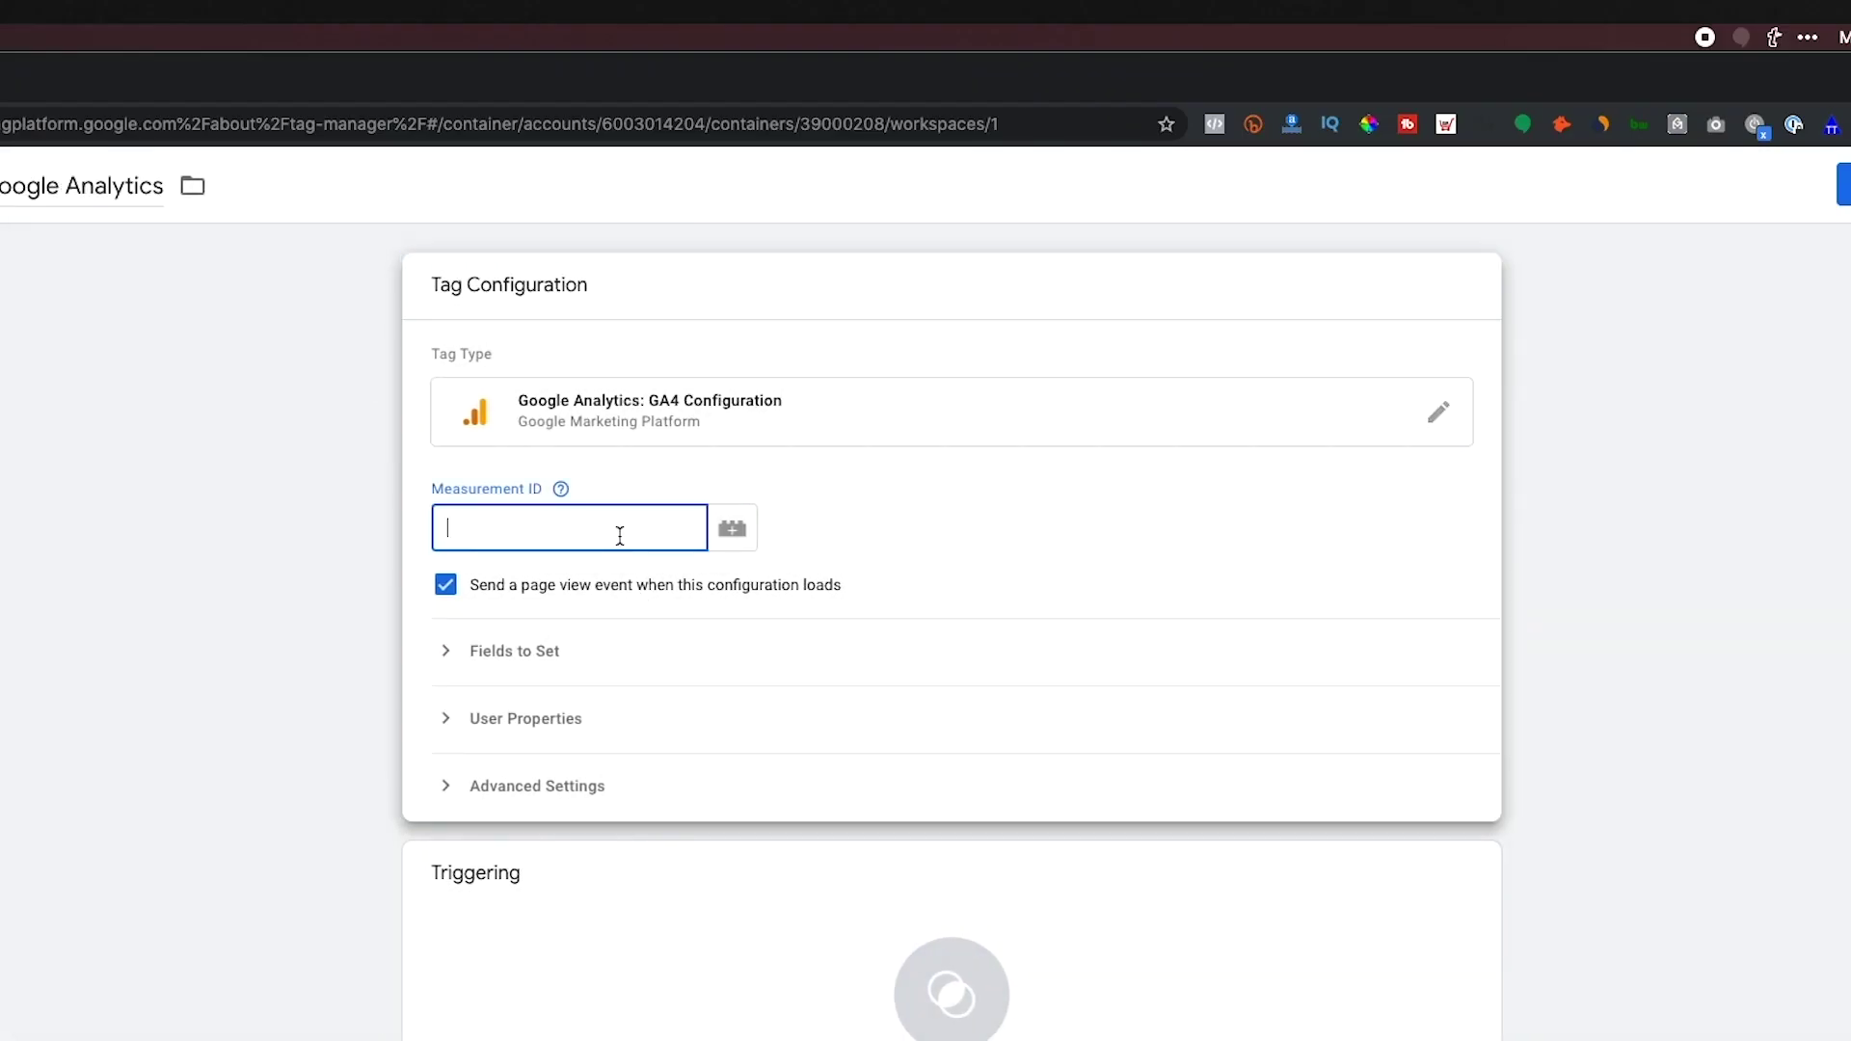
key(super+v)
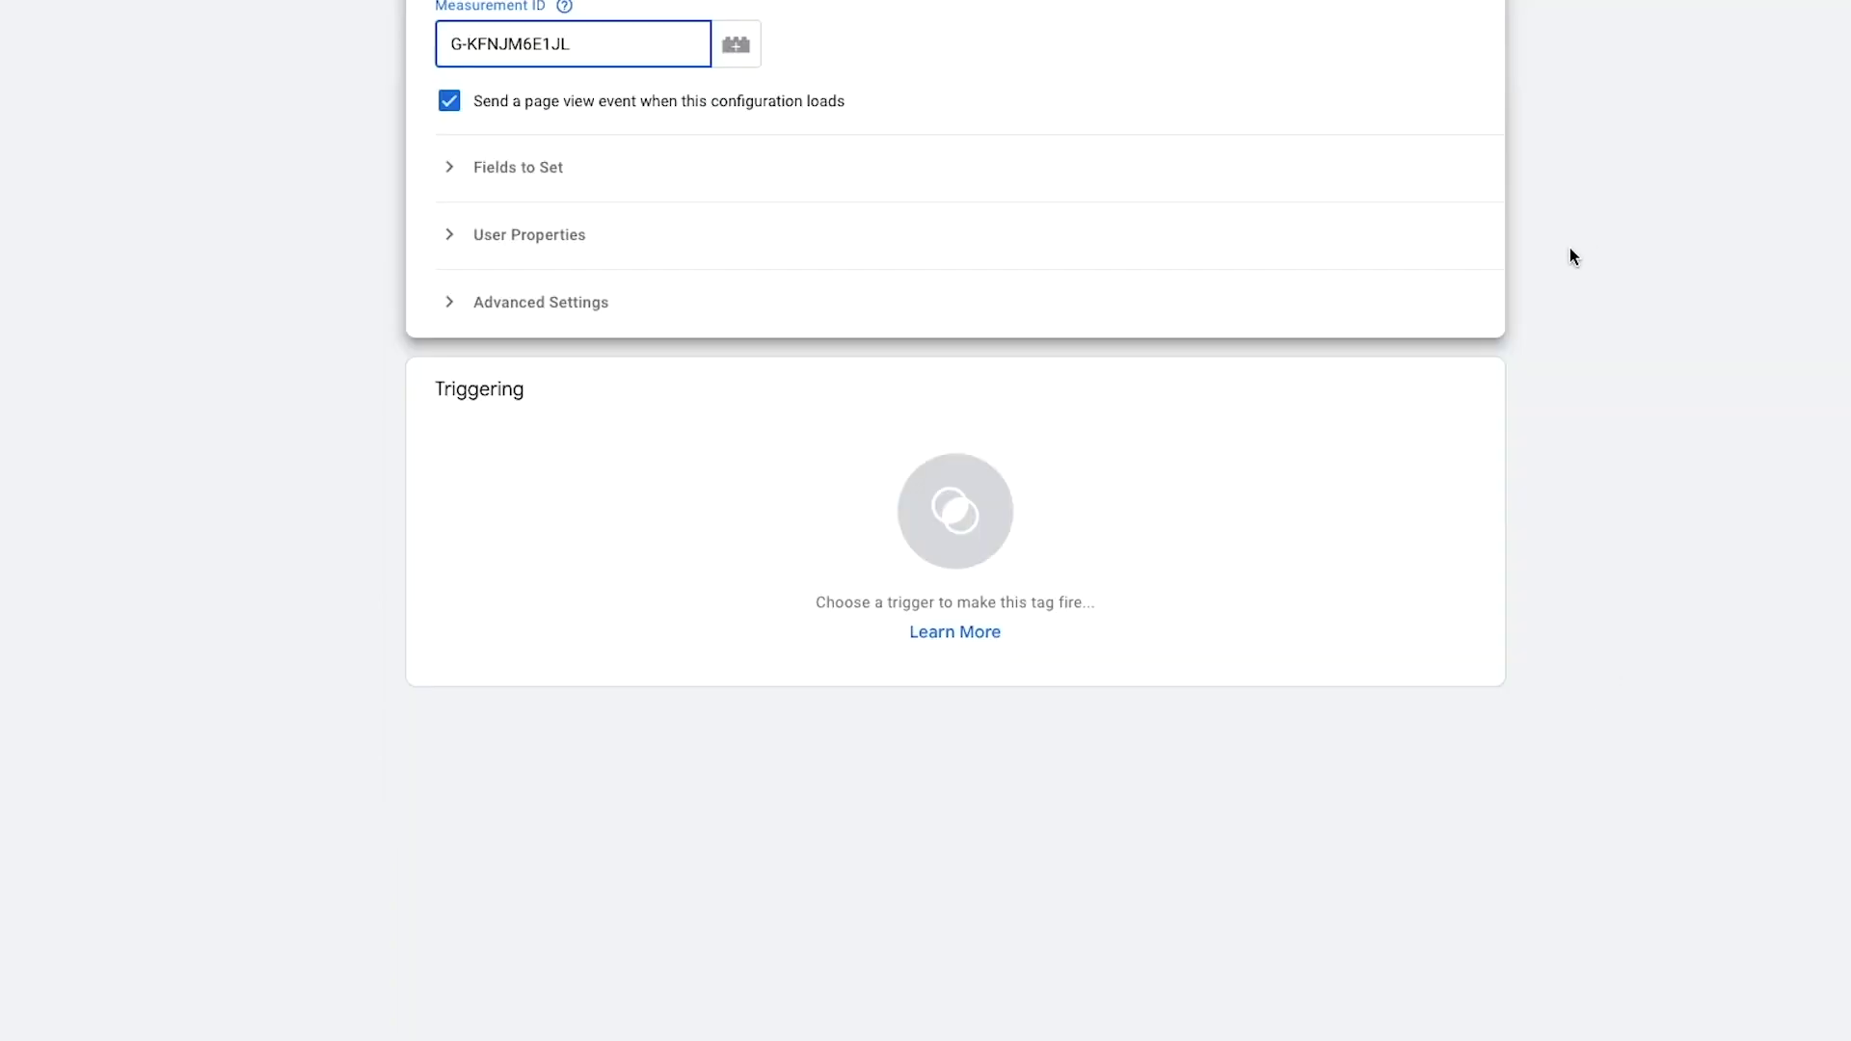
Set the tag to fire on the All Pages trigger and save it
click(988, 1012)
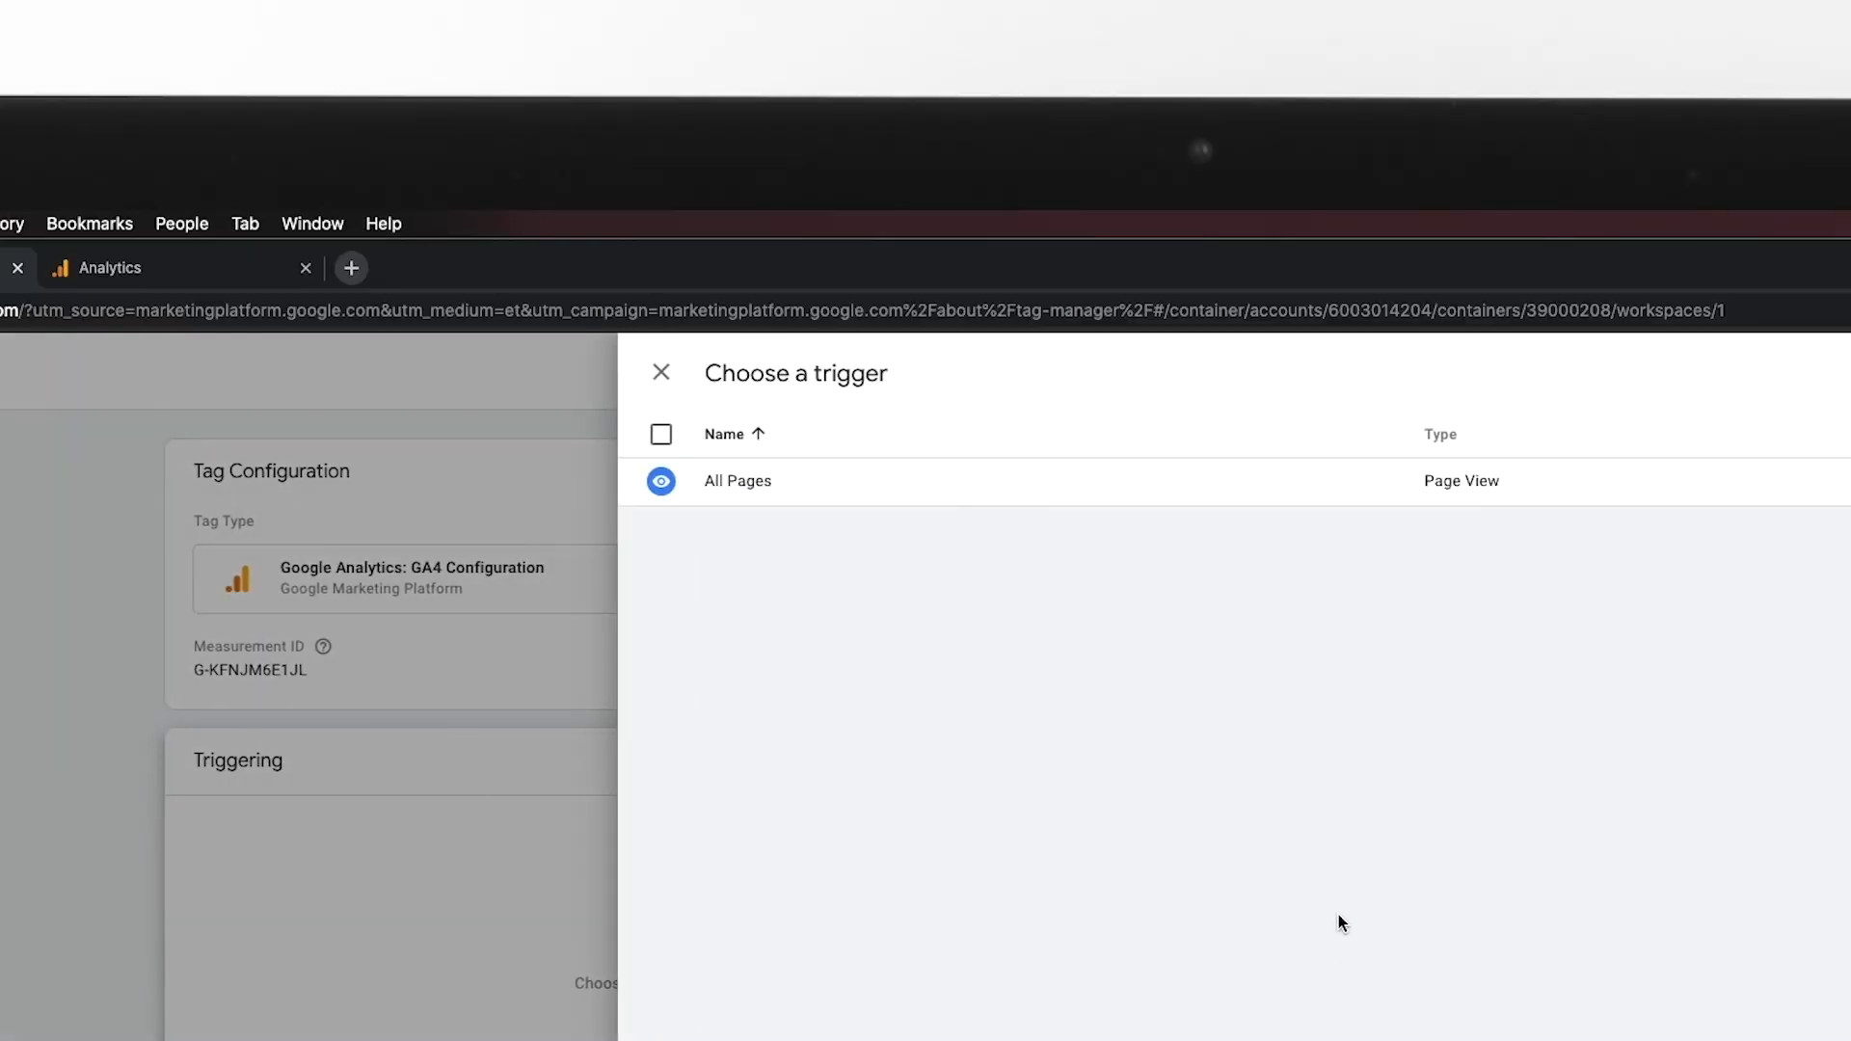
click(1185, 497)
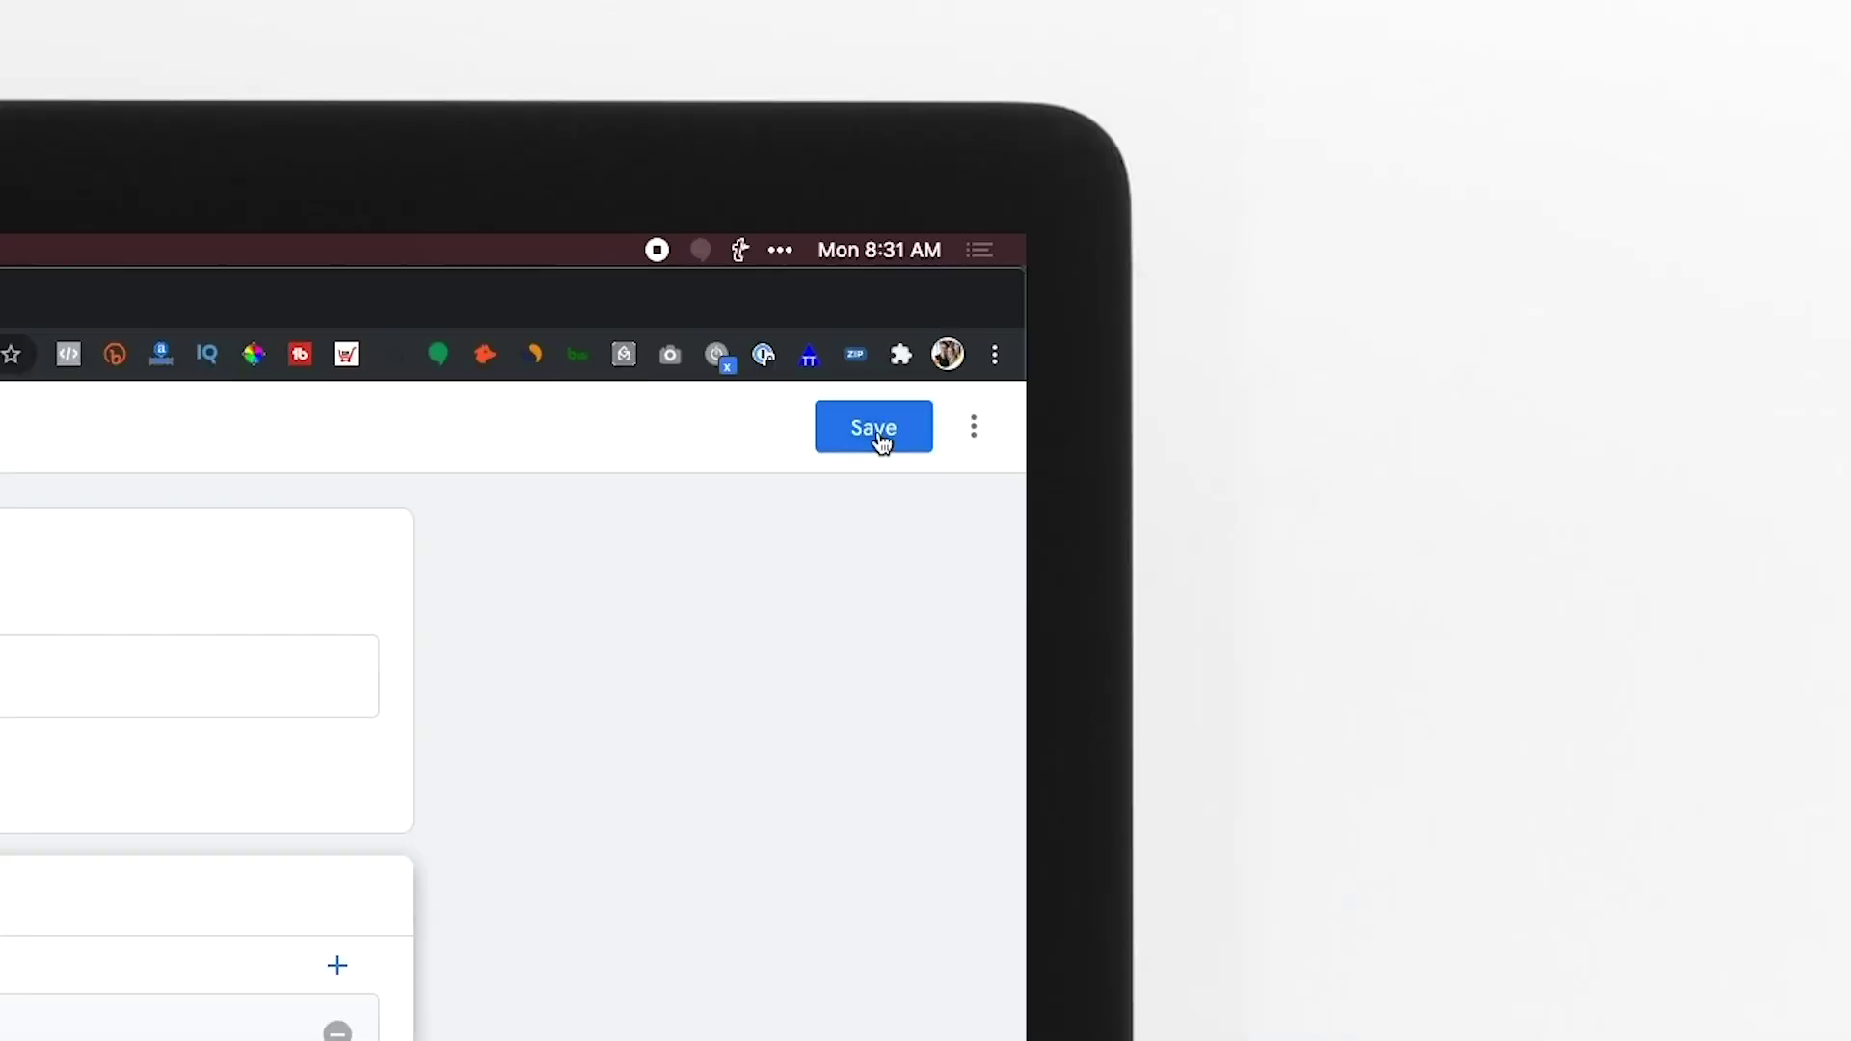
click(1843, 173)
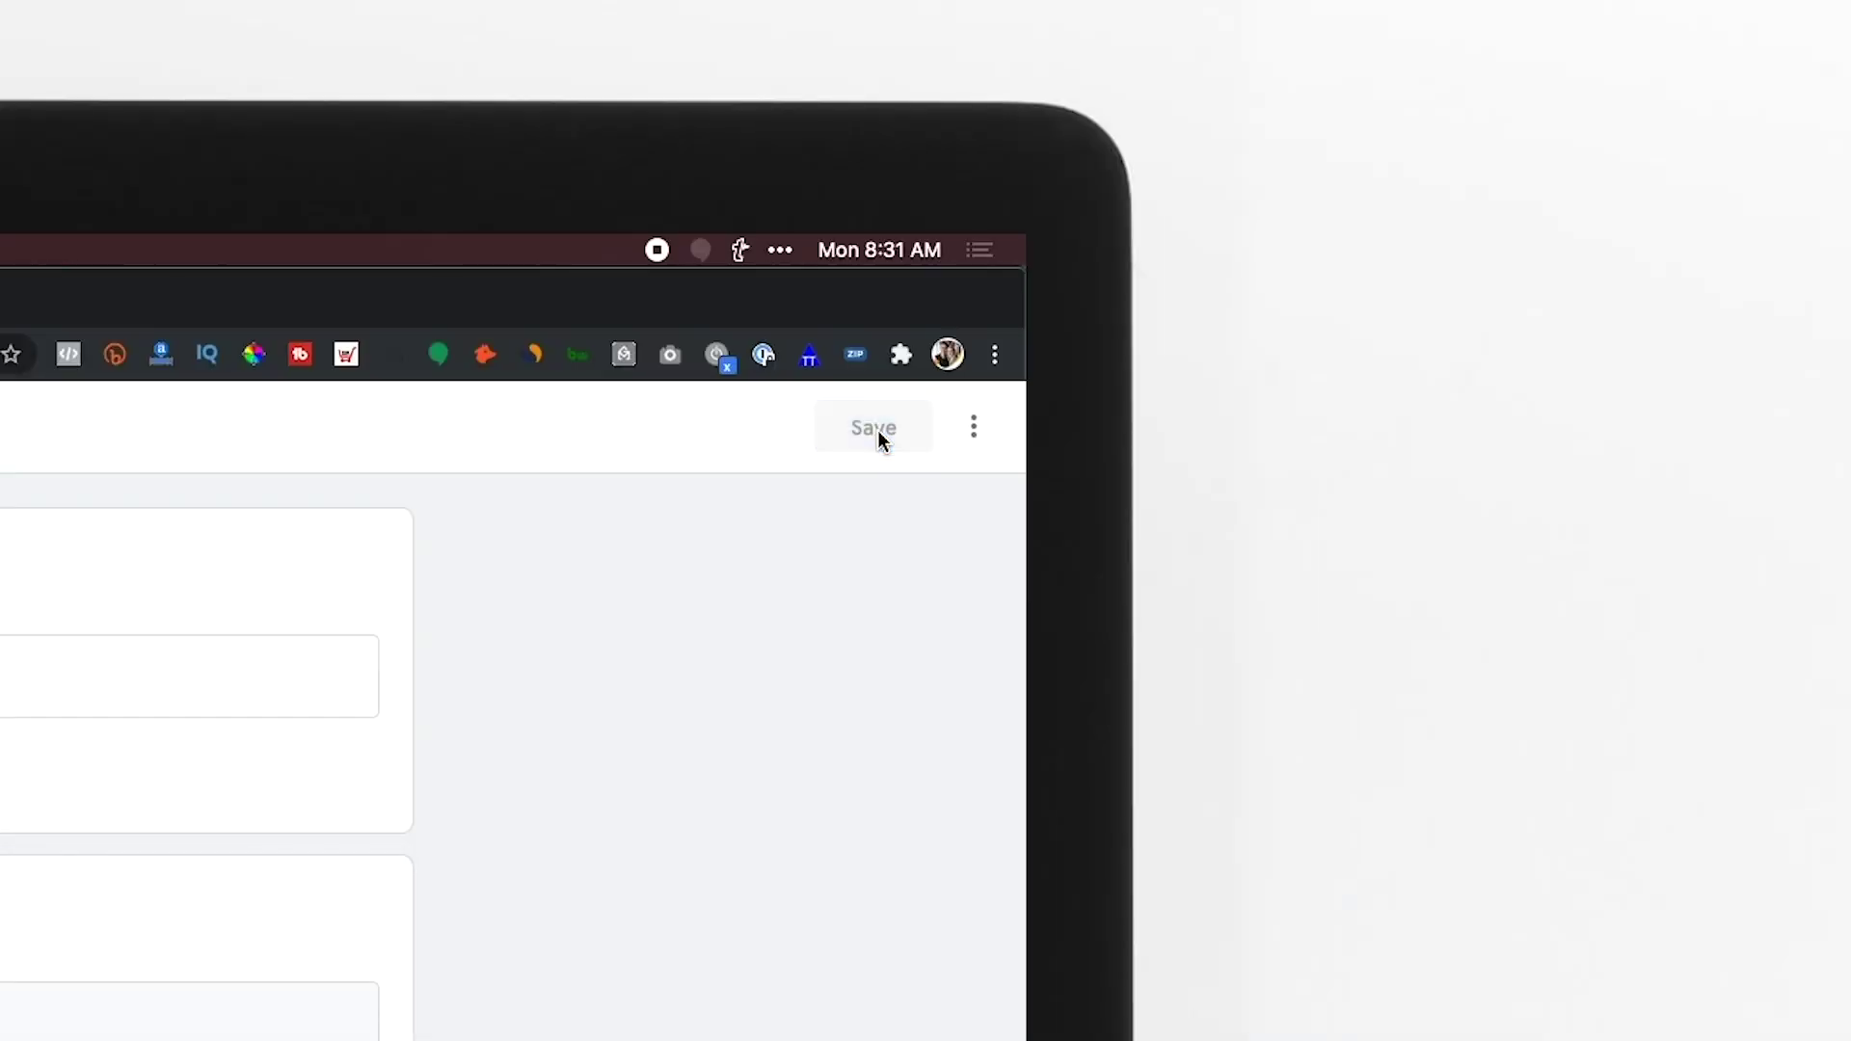
Submit the workspace changes as a version named "Add Google Analytics" and publish it to the Live environment
click(962, 521)
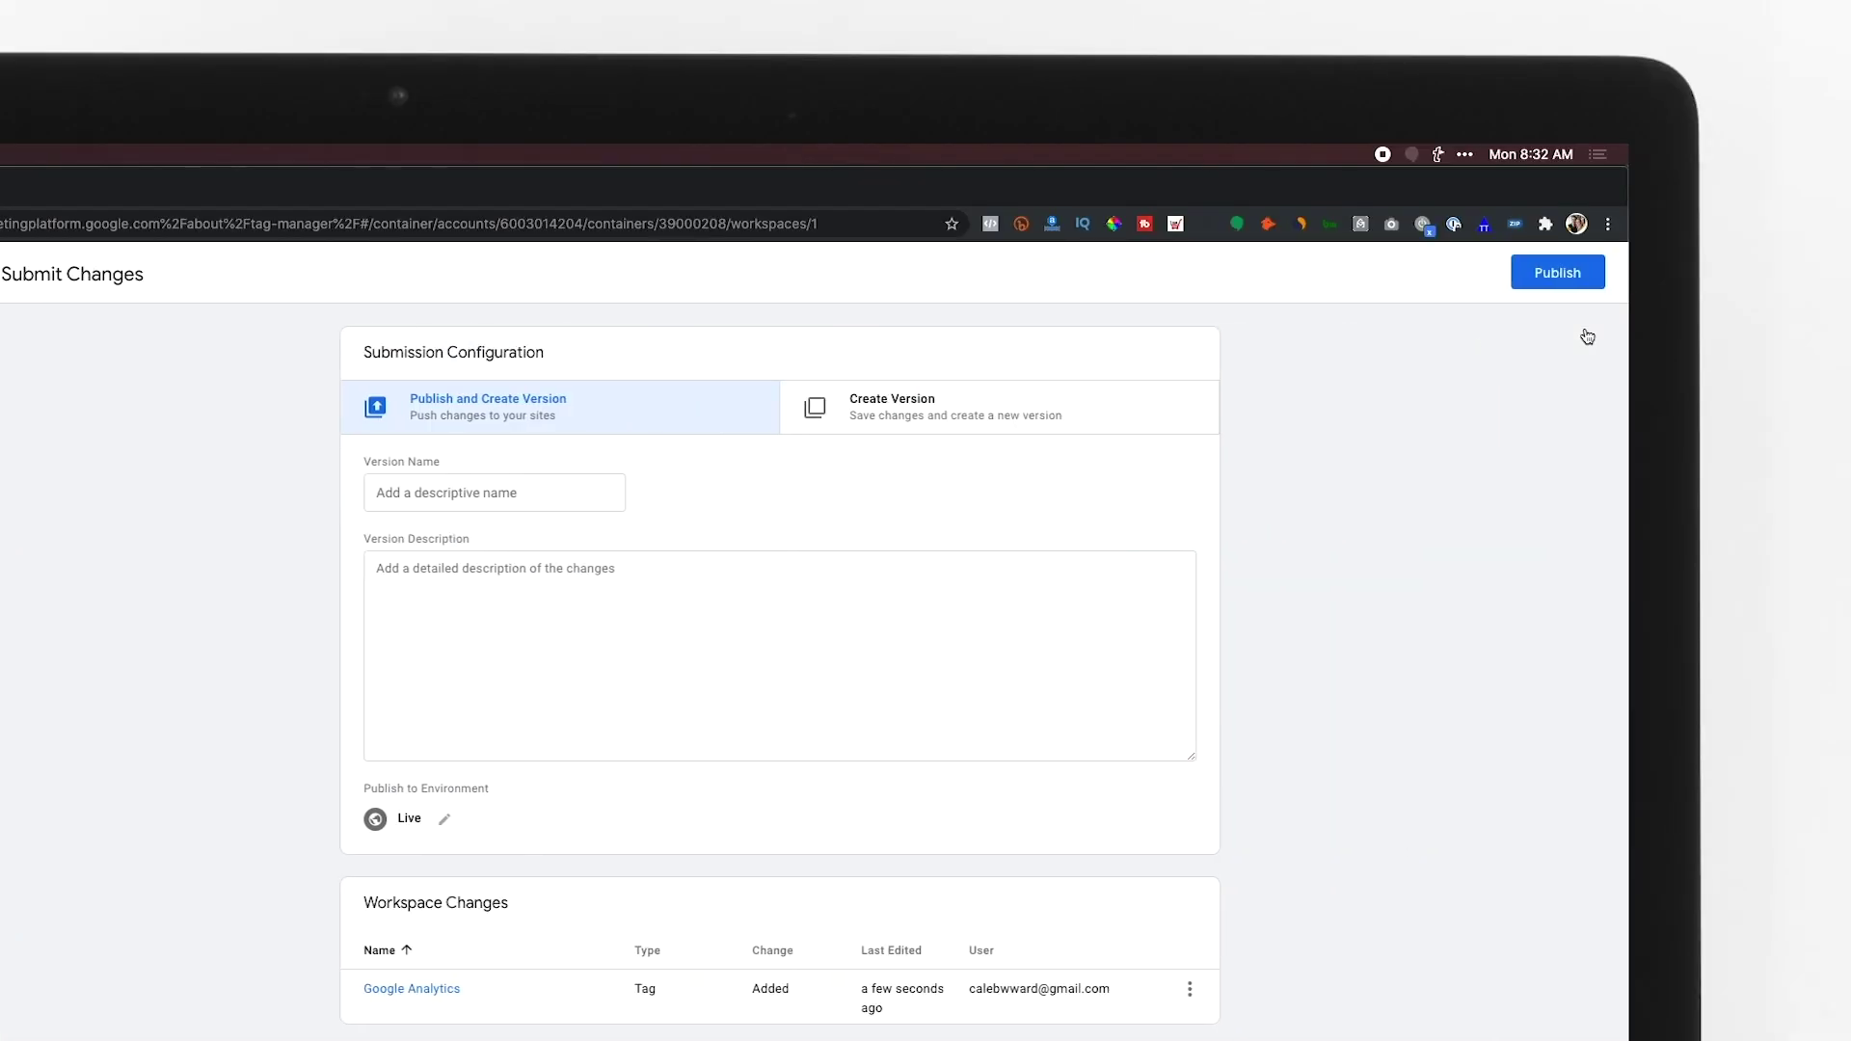
click(534, 499)
text(Add Google Analytics)
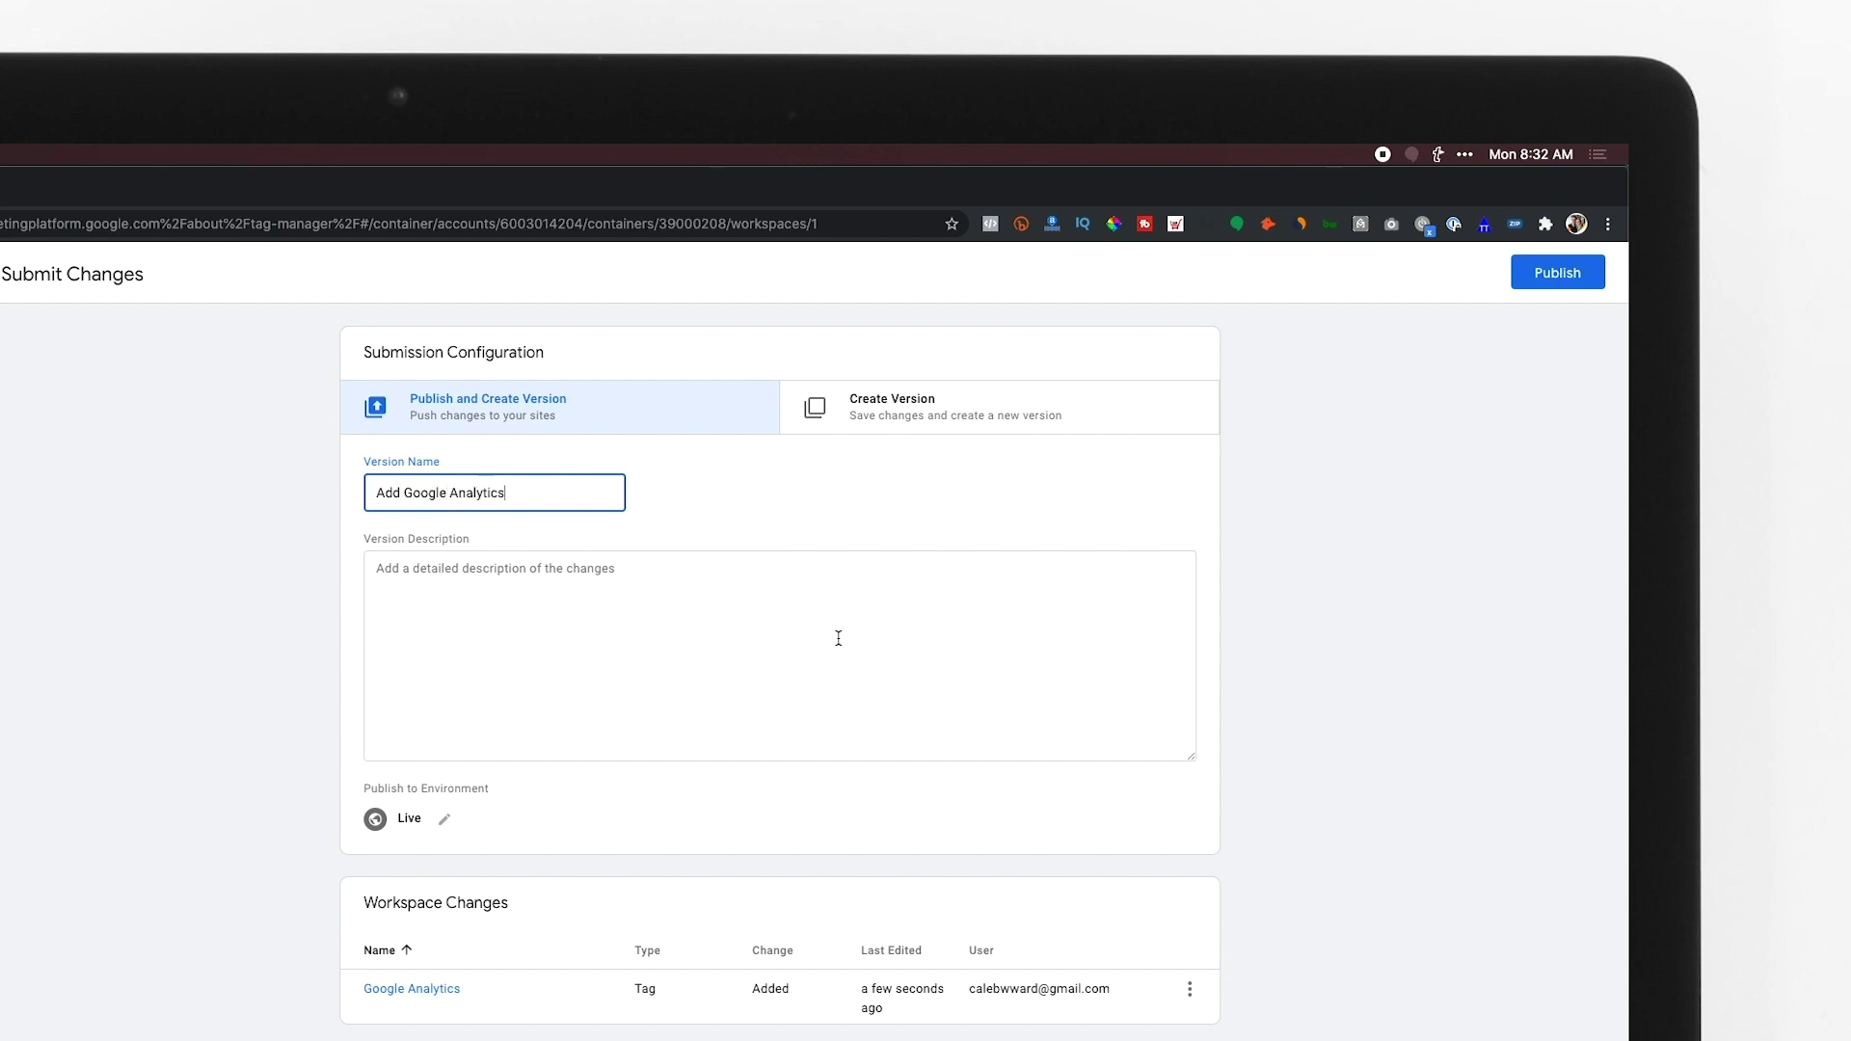
click(1557, 273)
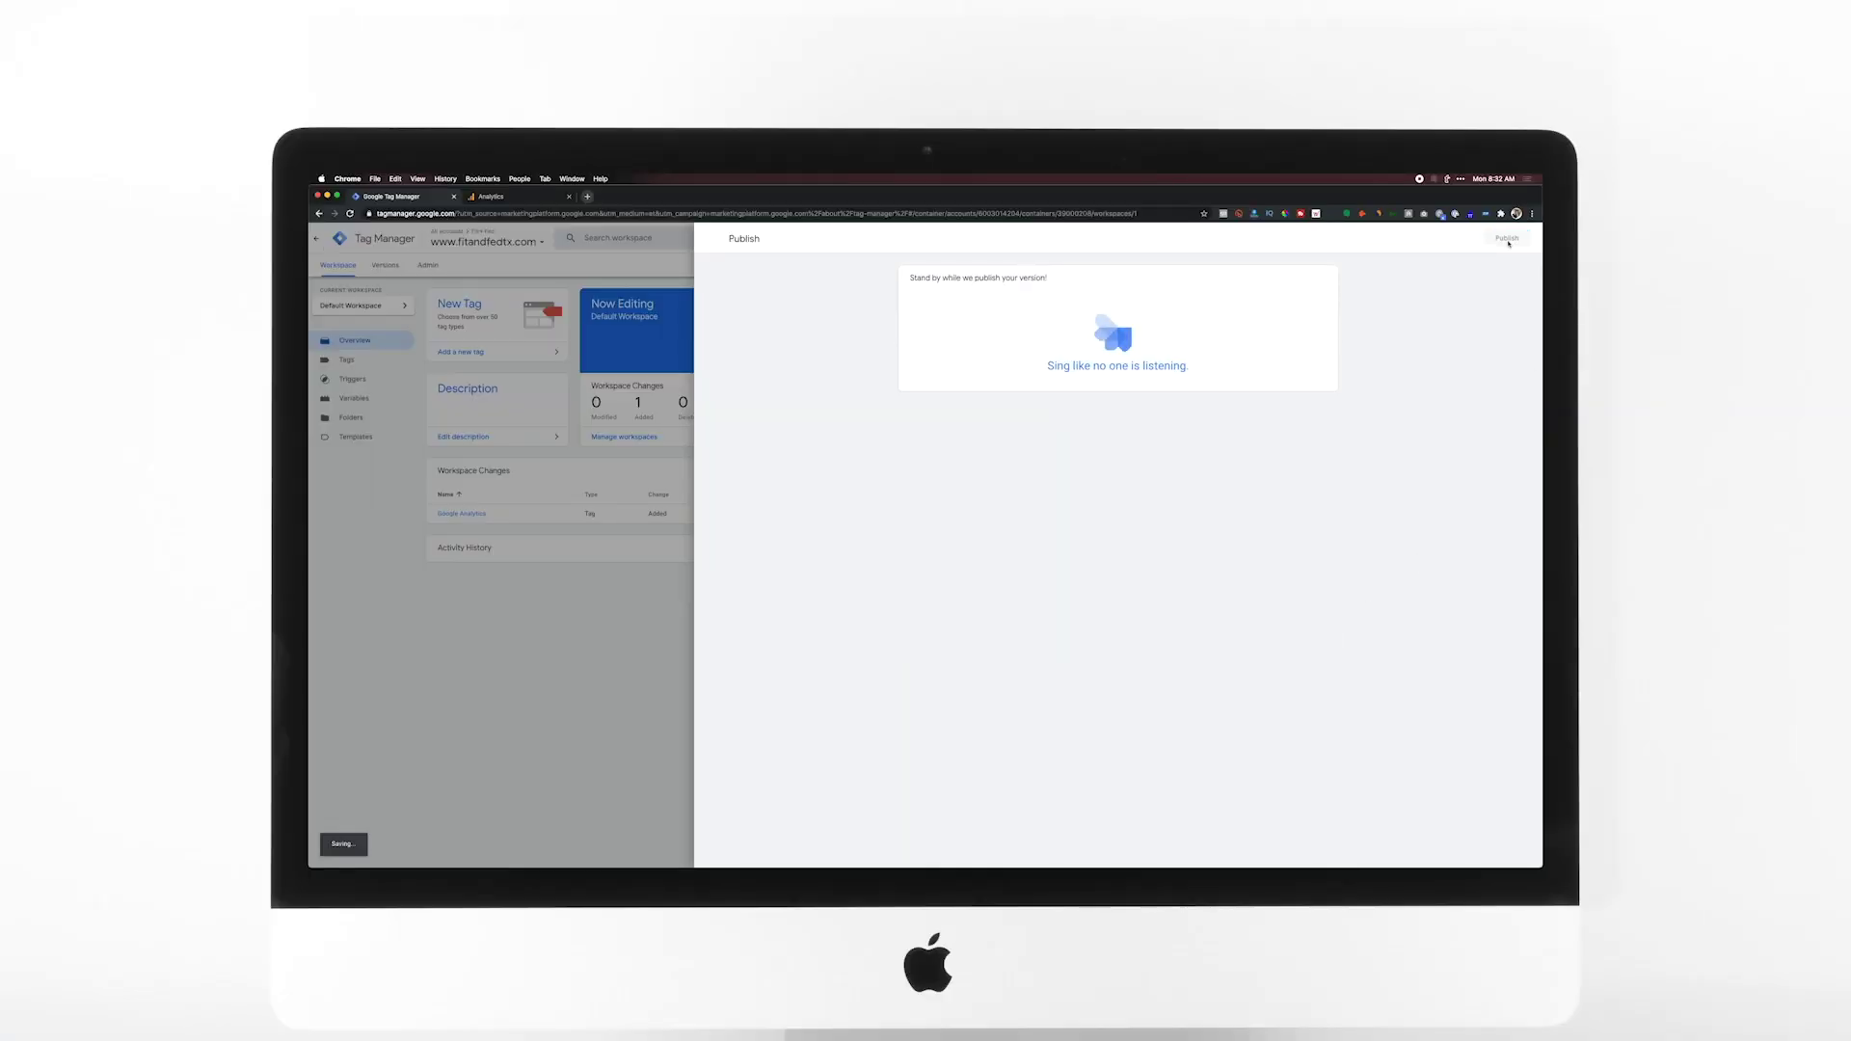